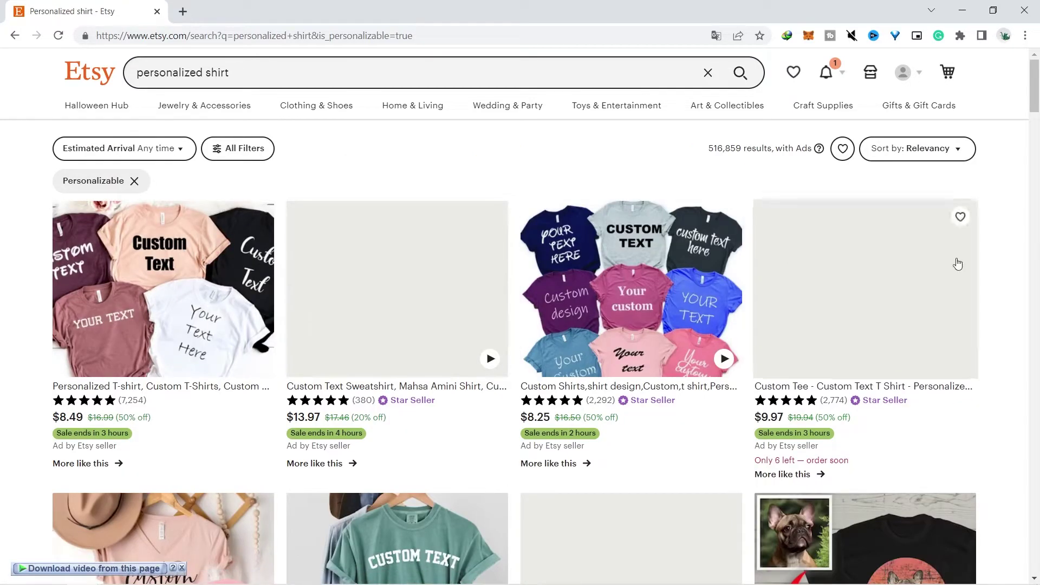
Change the Etsy search from personalized shirt to personalized mug
drag(1036, 109, 1037, 141)
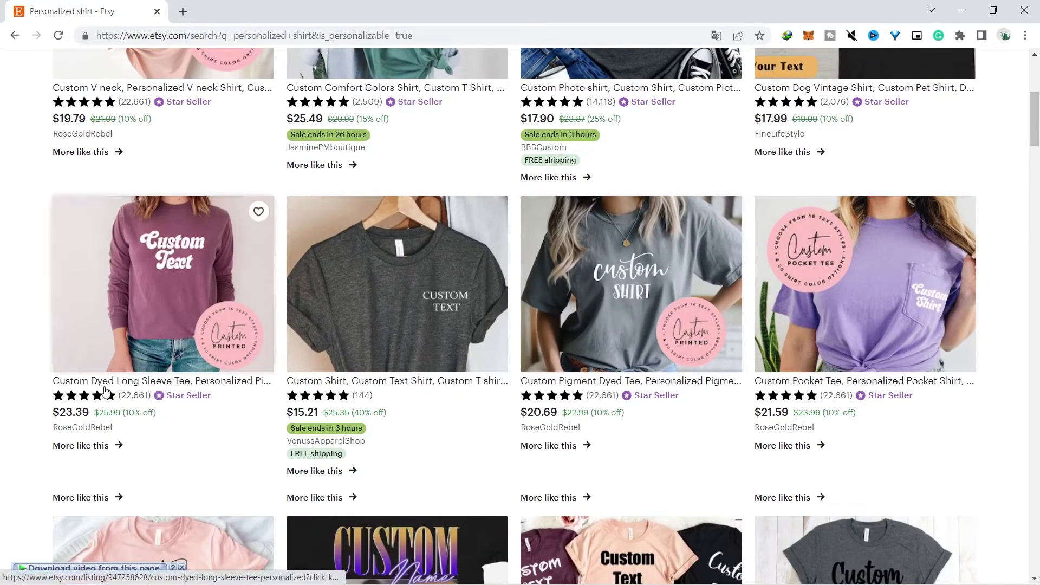
drag(1035, 126, 1038, 170)
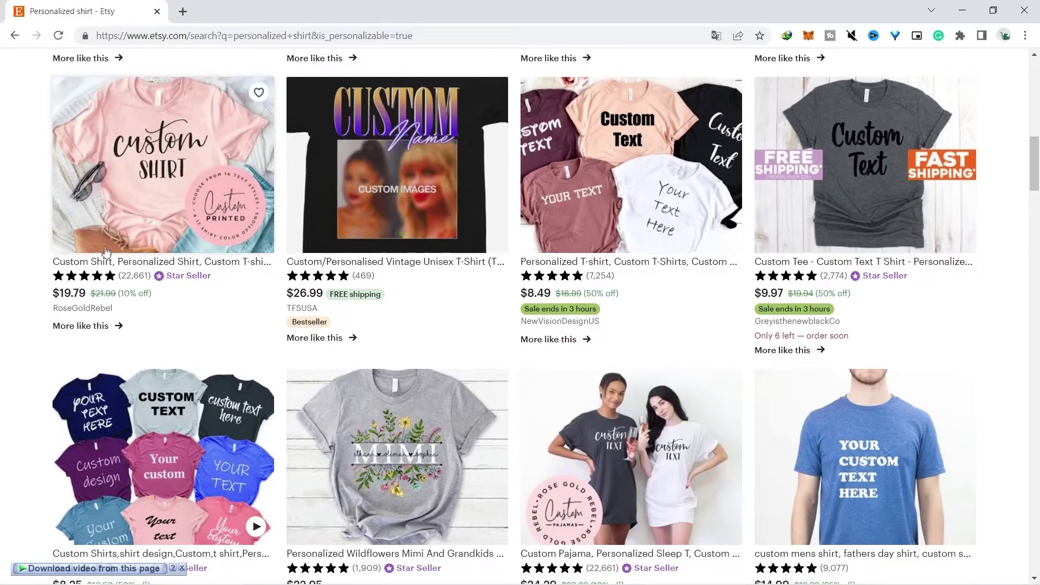
drag(1038, 157, 1039, 39)
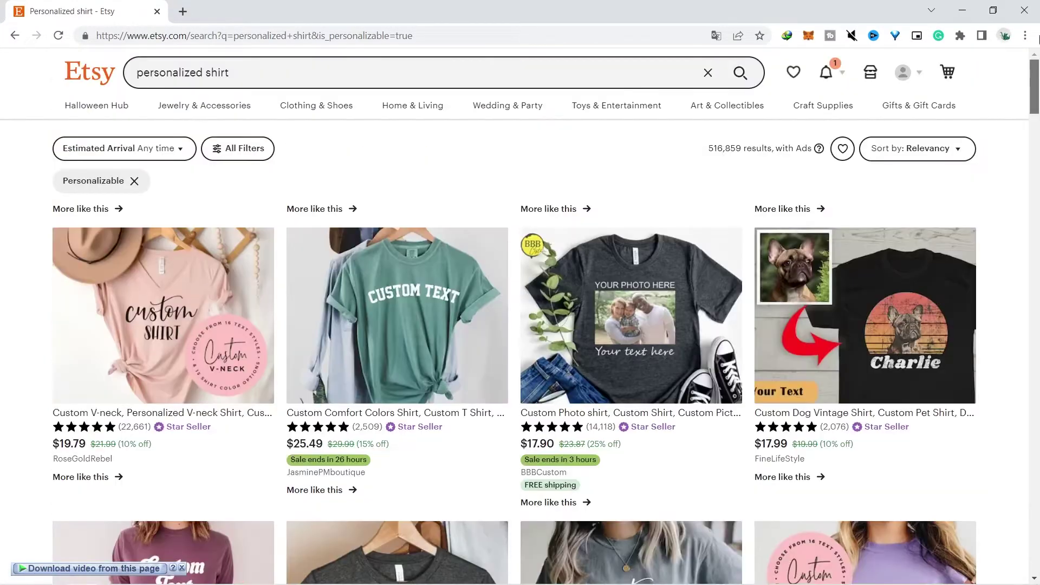
click(294, 67)
key(BackSpace)
key(BackSpace)
text(mug)
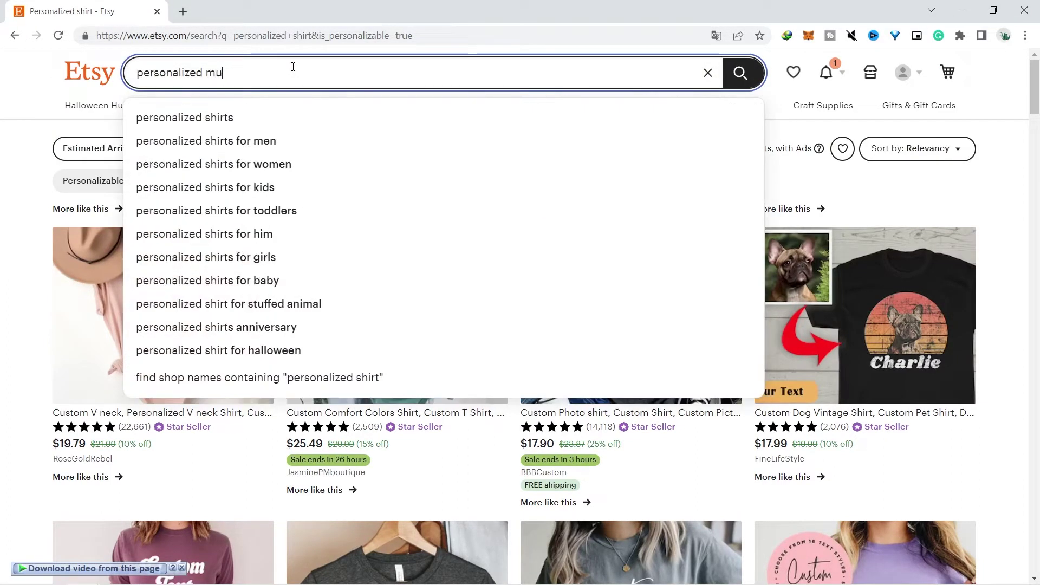
key(Return)
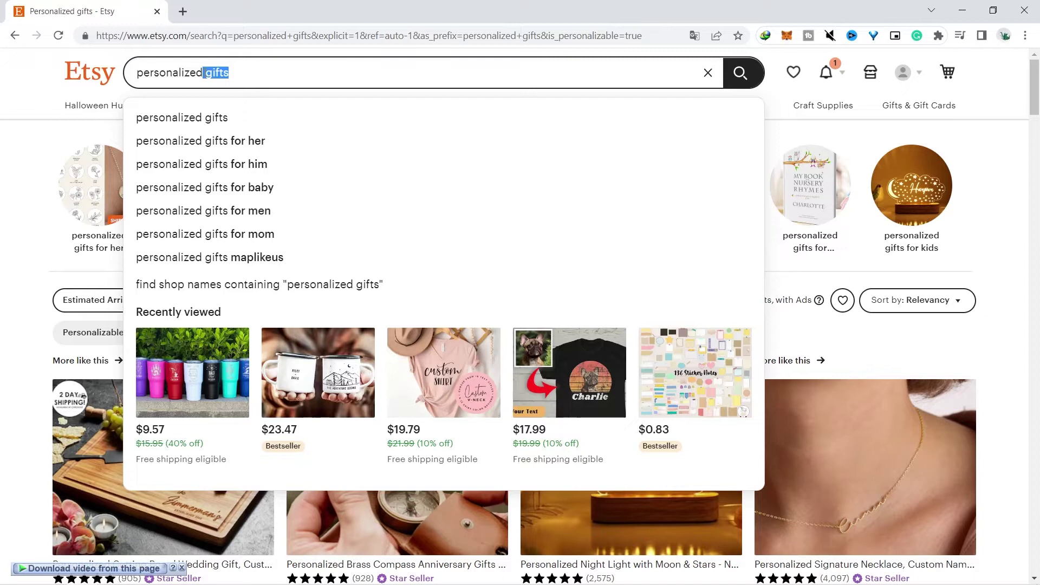
Re-run the 'mug' search and scroll through the personalized mug results
text(mug)
key(Return)
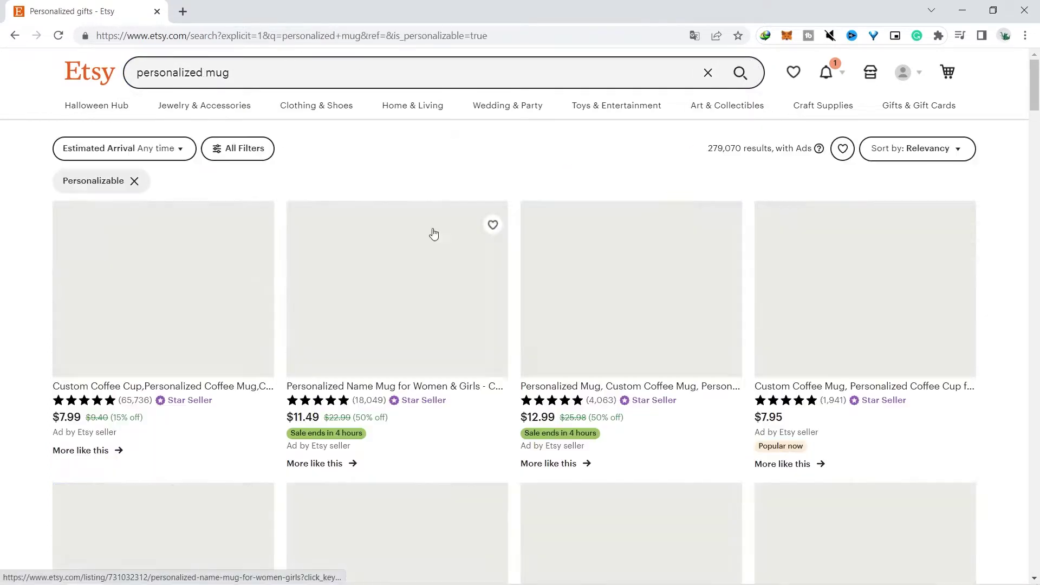
scroll(583, 232, down, 5)
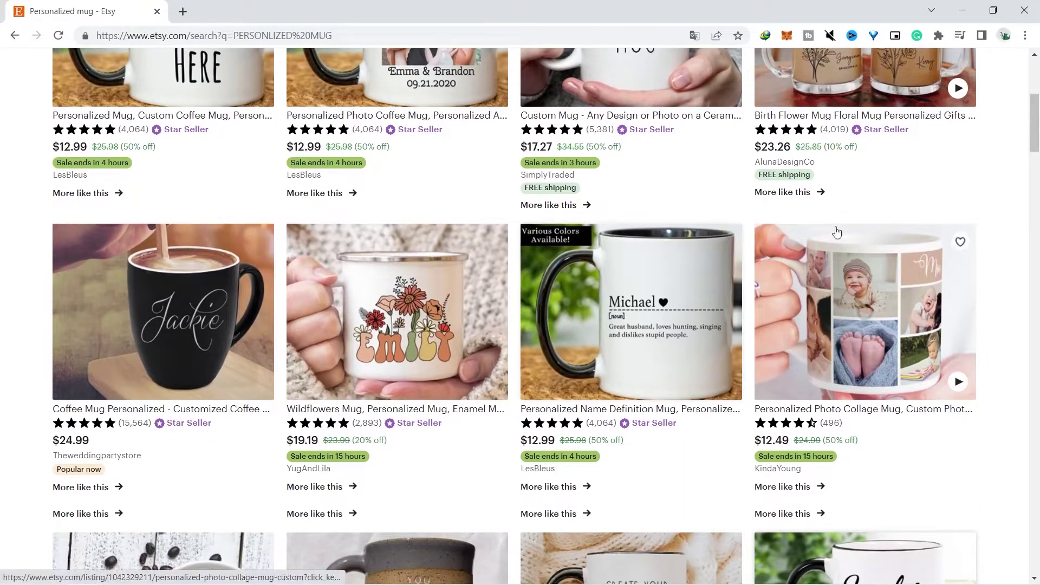
Open the Jackie mug listing in a new tab and scroll the results
right_click(127, 313)
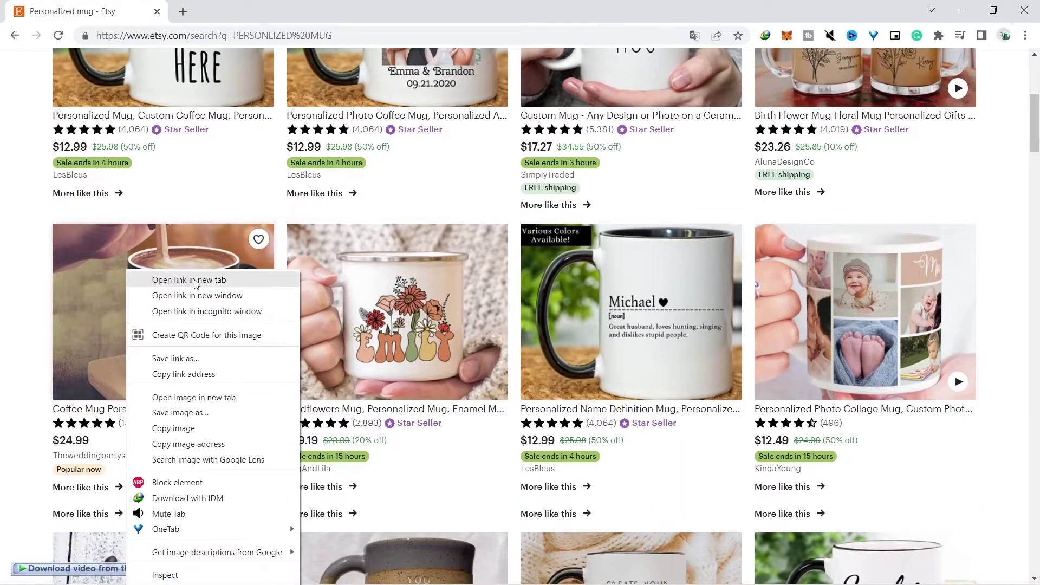
click(173, 277)
scroll(1038, 130, down, 3)
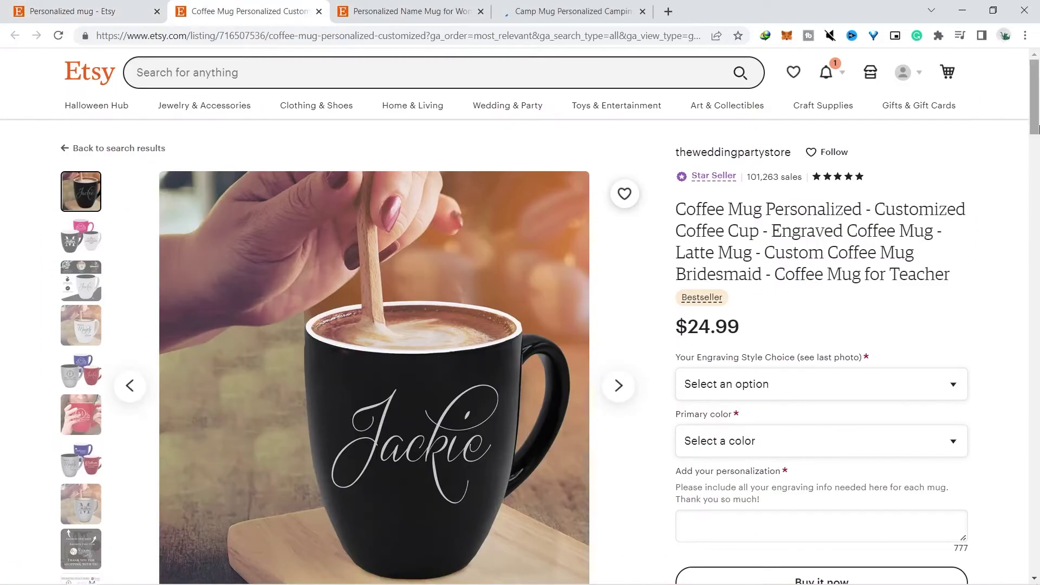
drag(1038, 128, 1036, 141)
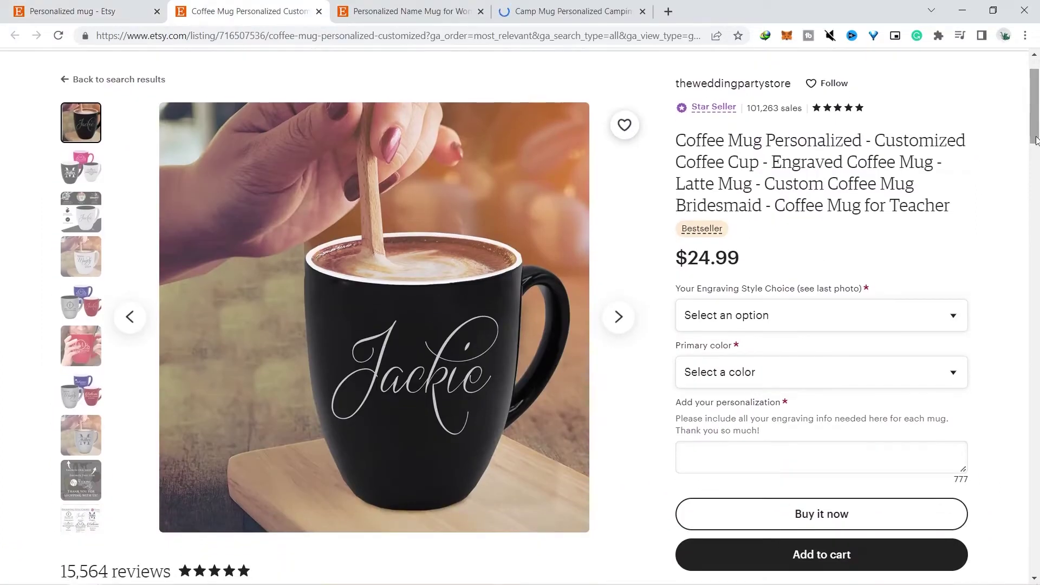
Compare the Personalized Name Mug and Coffee Mug listings, then view the coffee mug shop's reviews
click(415, 11)
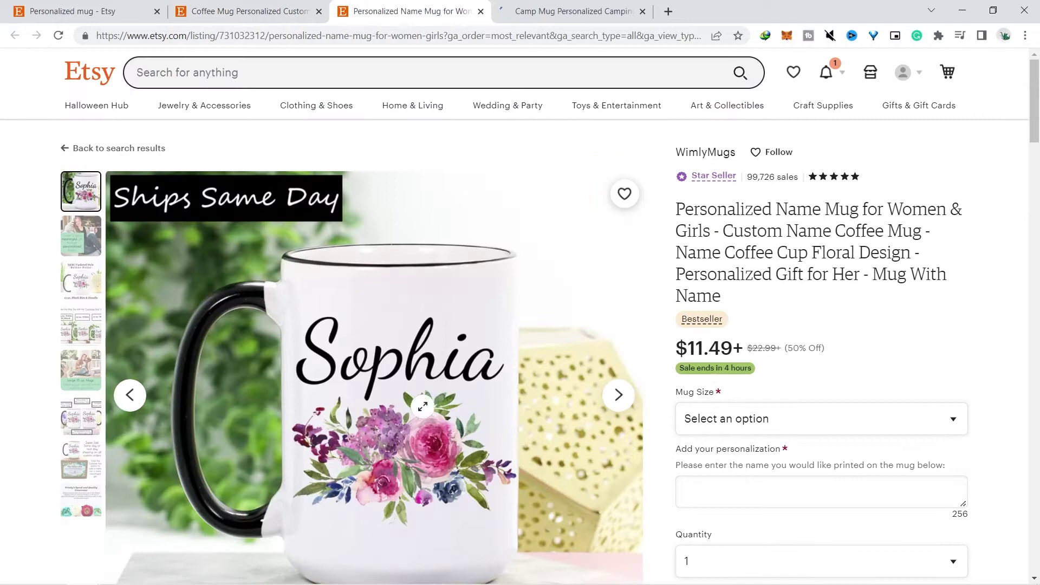
click(242, 11)
scroll(316, 191, down, 9)
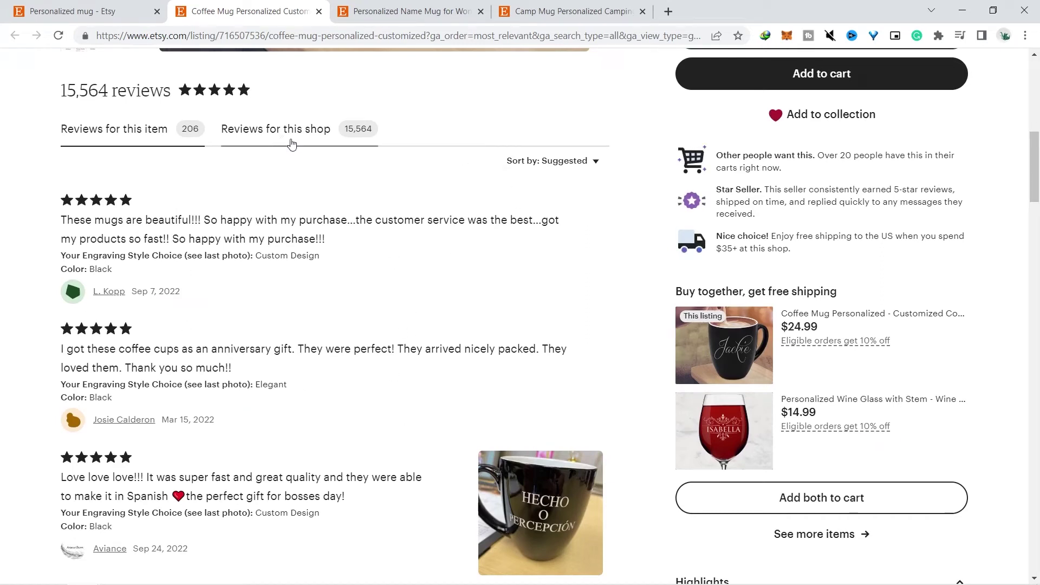
drag(1037, 162, 445, 323)
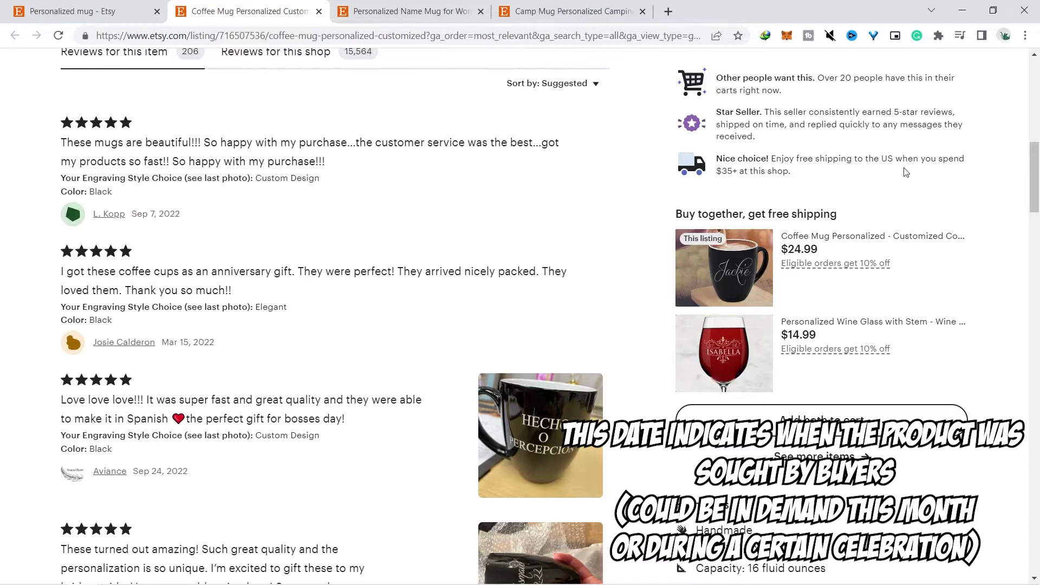
scroll(905, 173, down, 3)
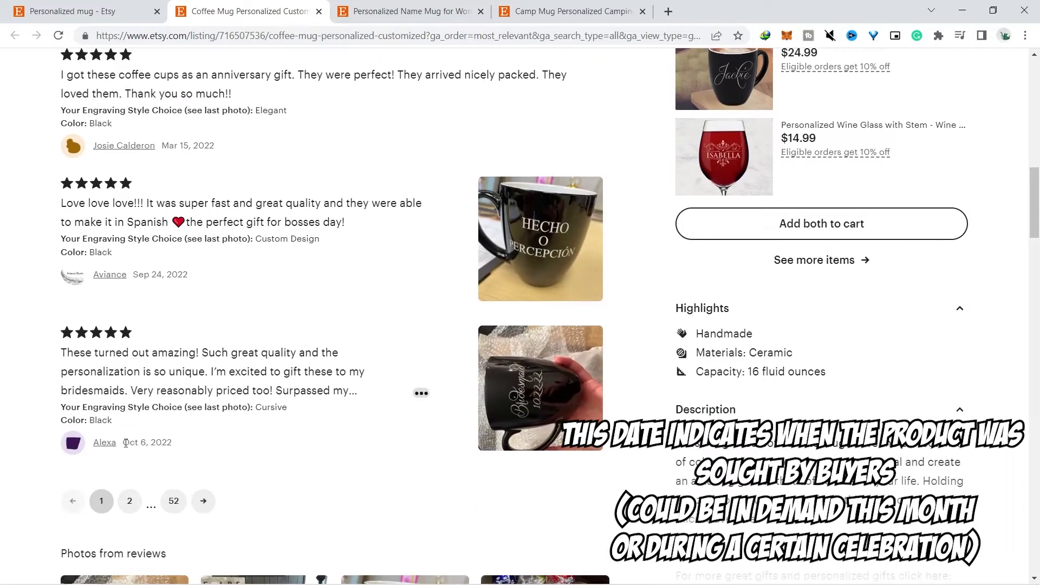
scroll(460, 264, up, 6)
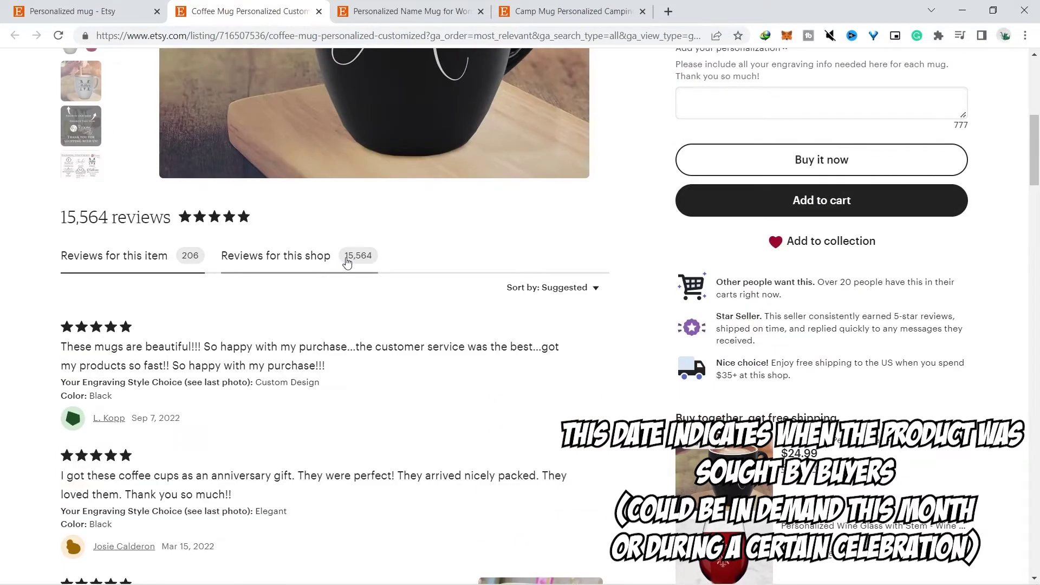
click(347, 263)
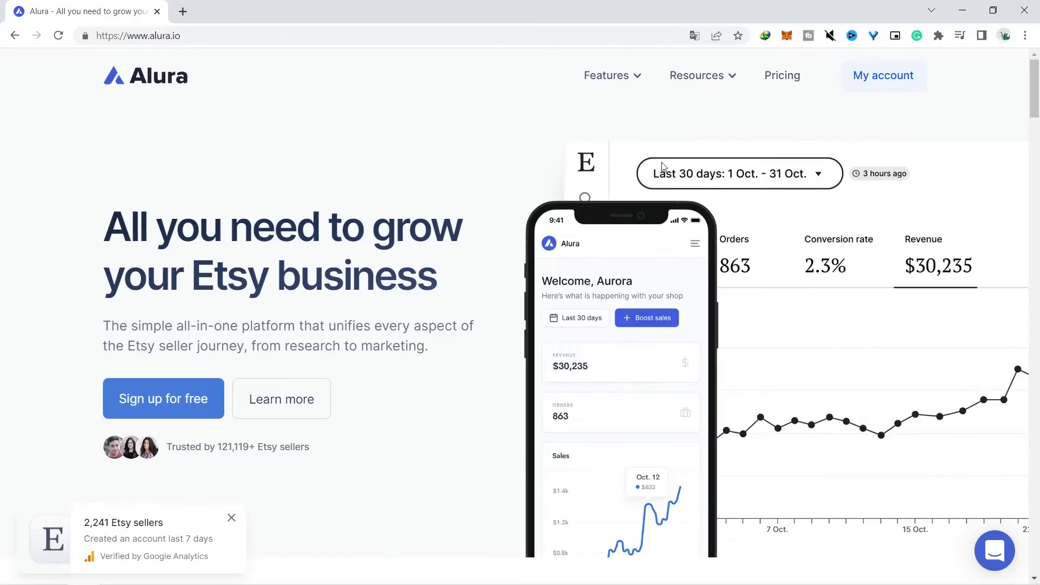
Go from the Alura account dashboard to Product Research's Product Seeker page
click(862, 90)
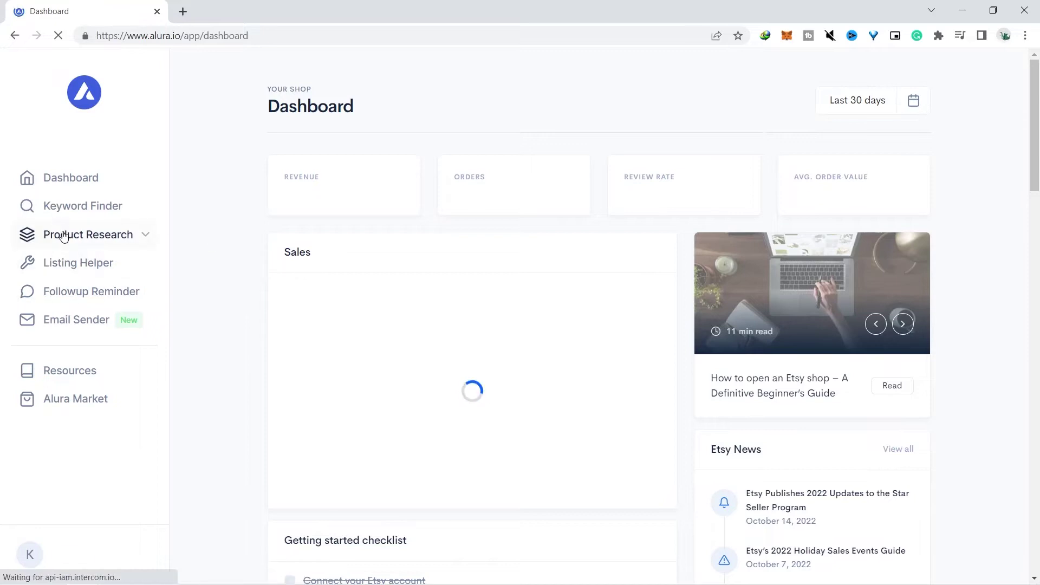
click(131, 235)
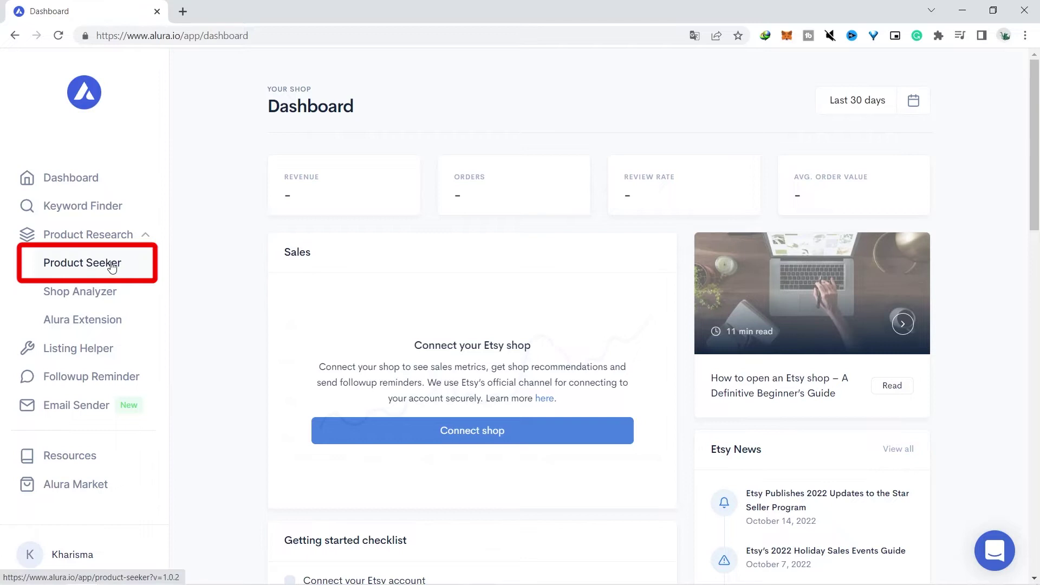
click(90, 265)
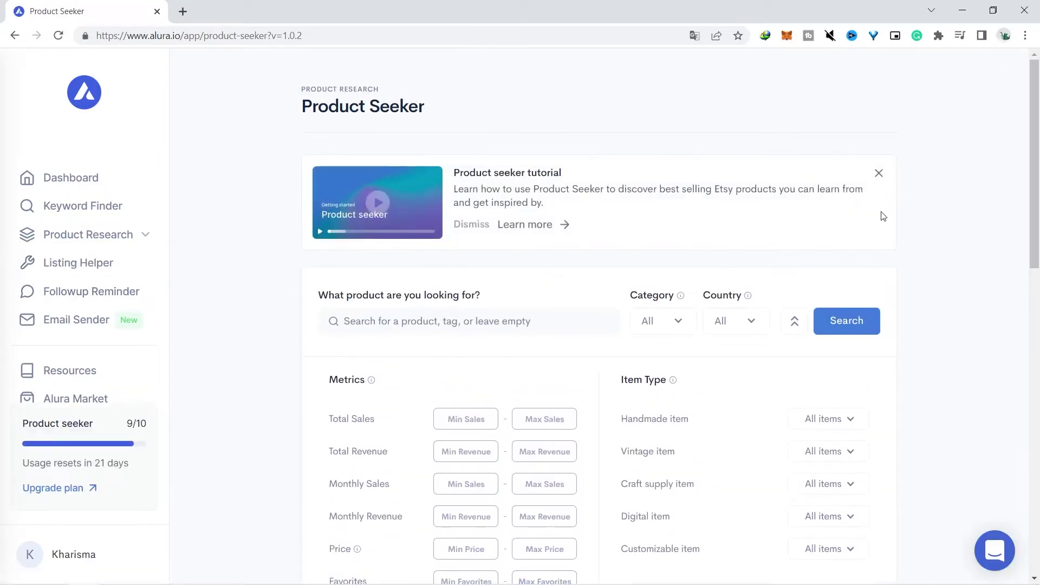
scroll(760, 236, down, 2)
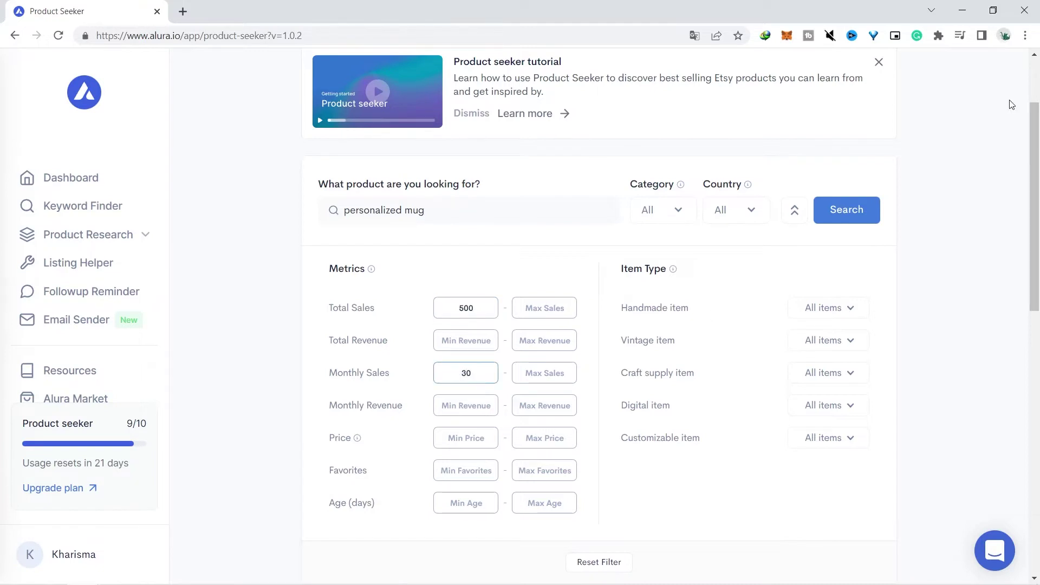
Run the personalized mug search with the 500 total and 30 monthly sales filters
click(869, 210)
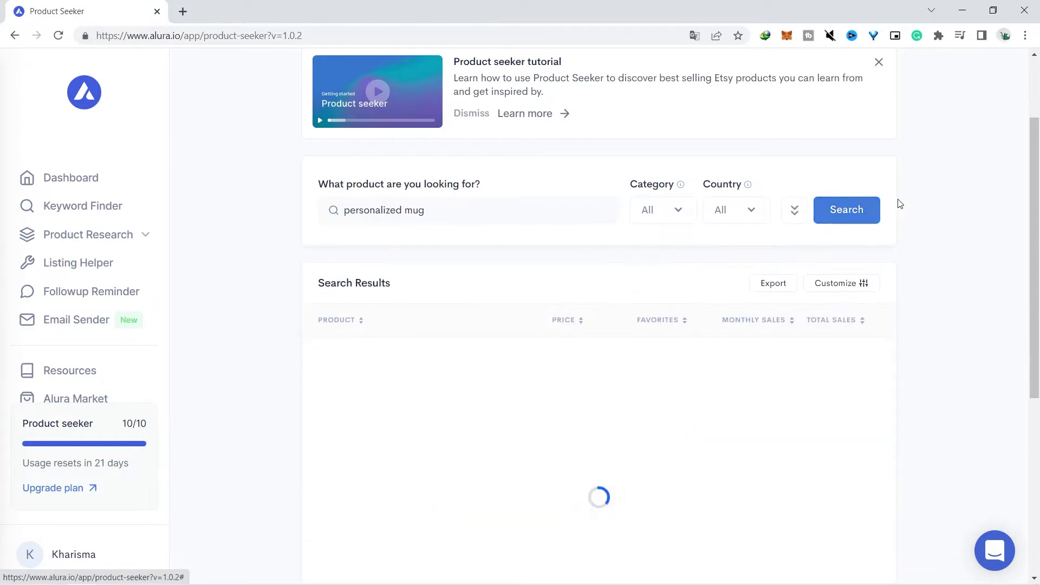
drag(1038, 175, 1038, 264)
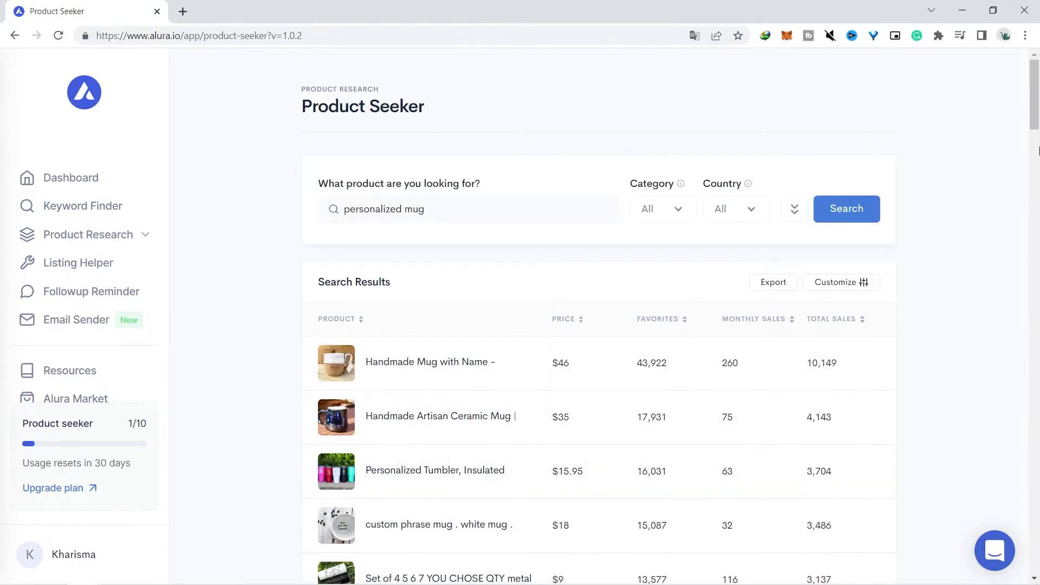
drag(1037, 118, 1038, 149)
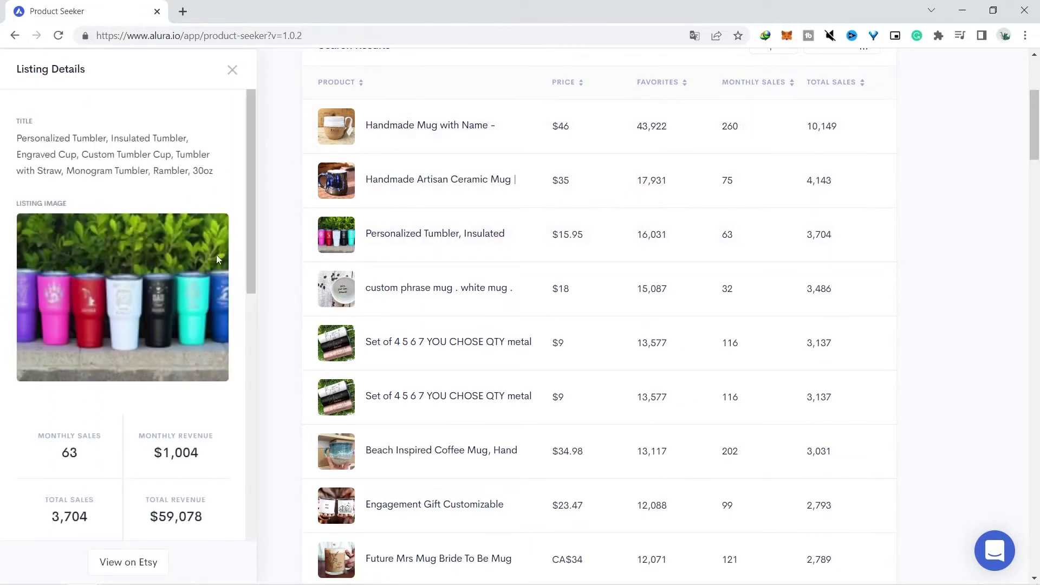
Scroll through the Personalized Tumbler's Listing Details metrics
drag(251, 260, 252, 269)
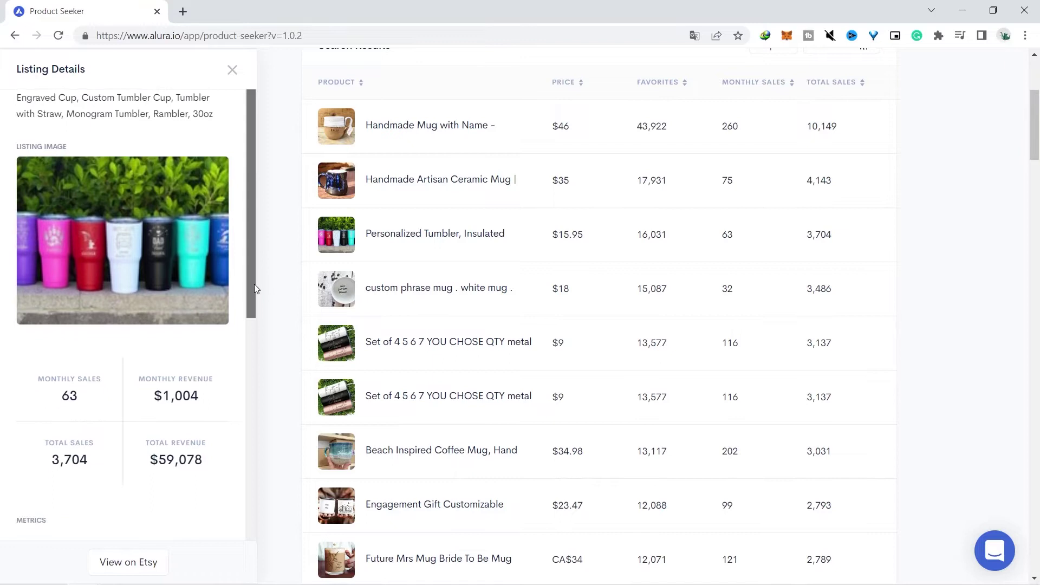
drag(255, 284, 255, 265)
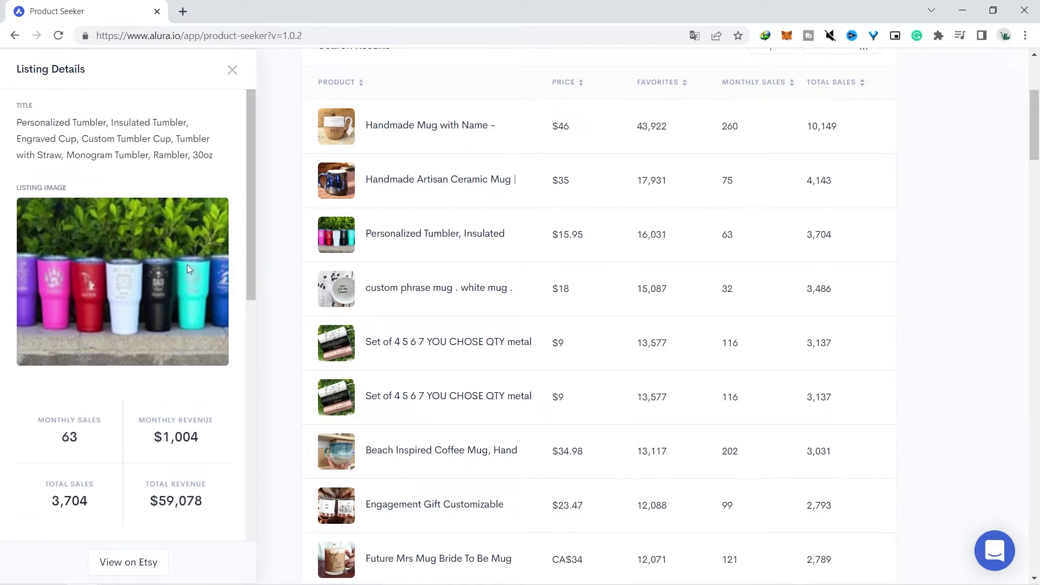
scroll(231, 316, down, 2)
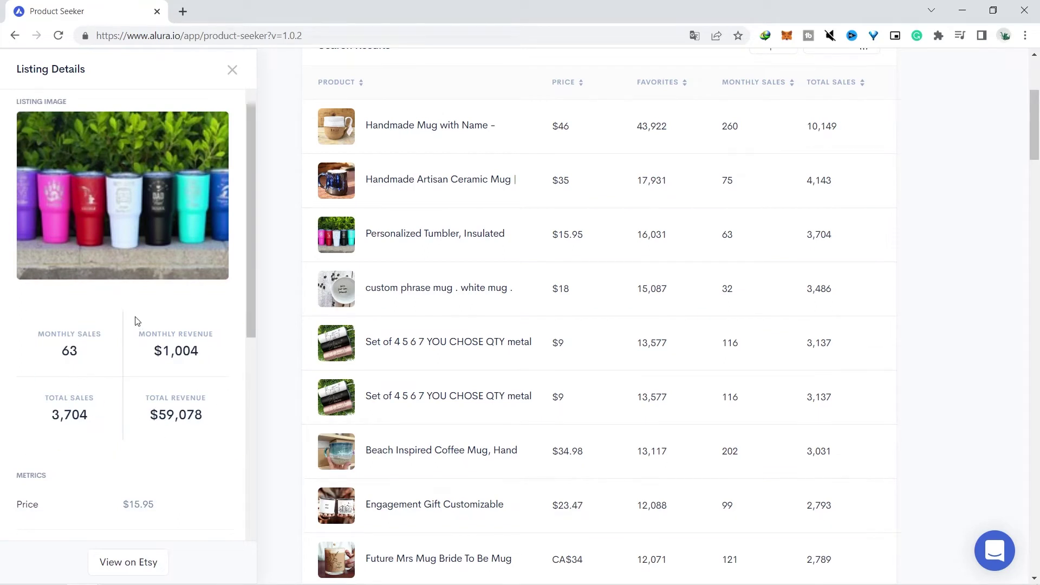
drag(250, 317, 253, 397)
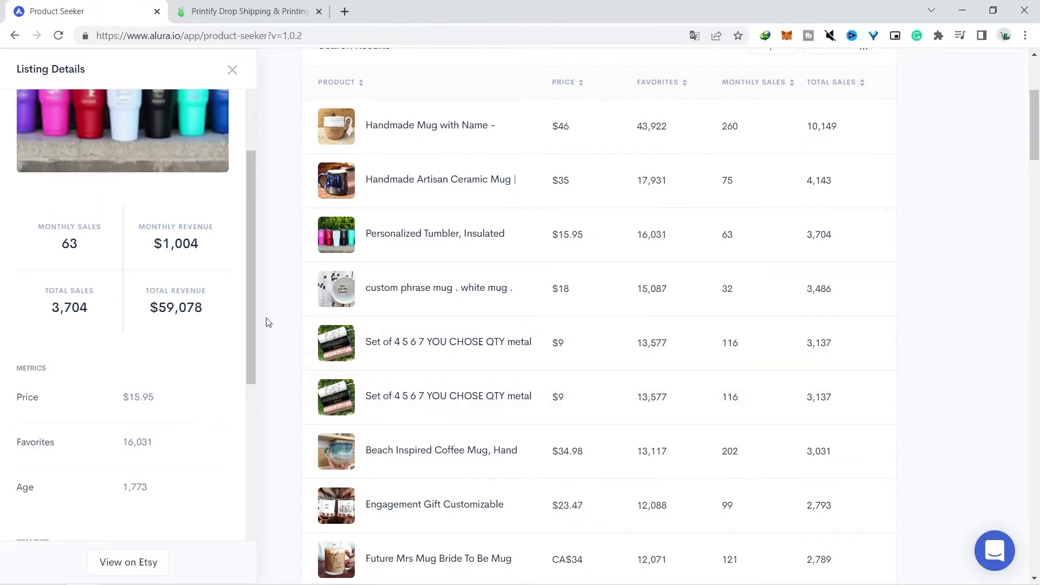
scroll(248, 352, down, 1)
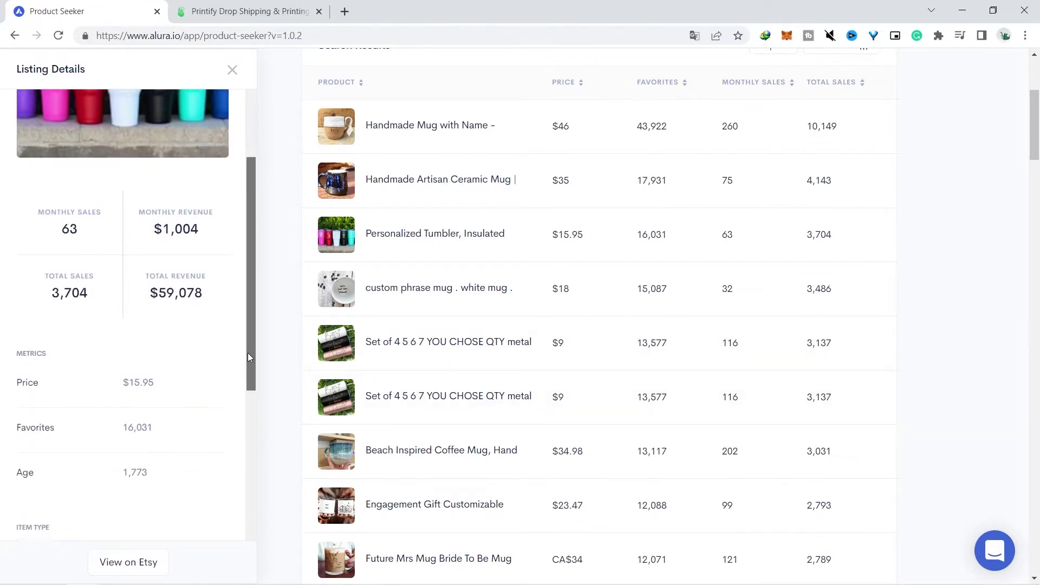
Search the Printify product catalog for 'thumbler'
click(227, 11)
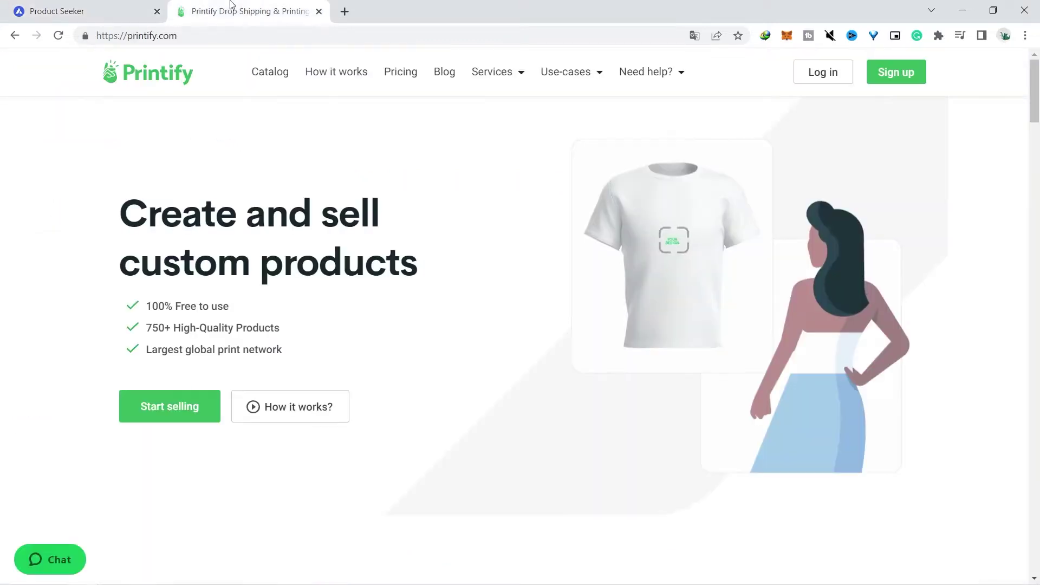
click(274, 73)
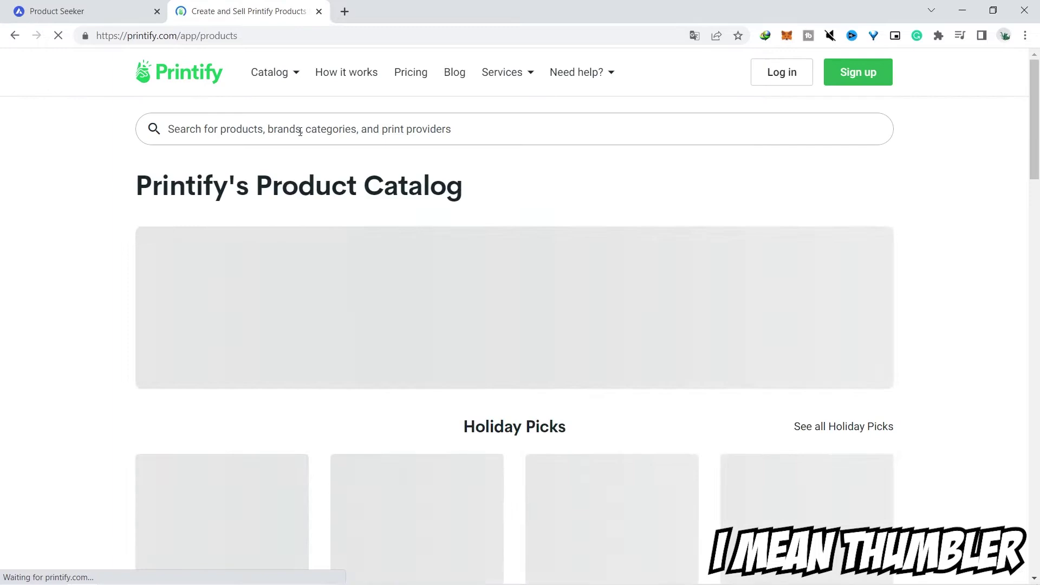
click(298, 130)
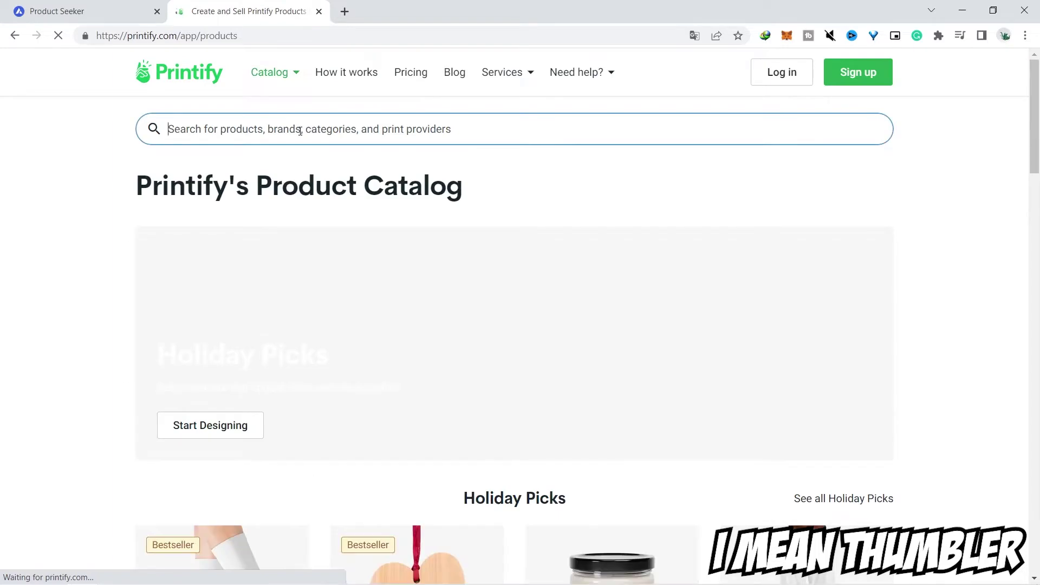
text(thumbler)
key(Return)
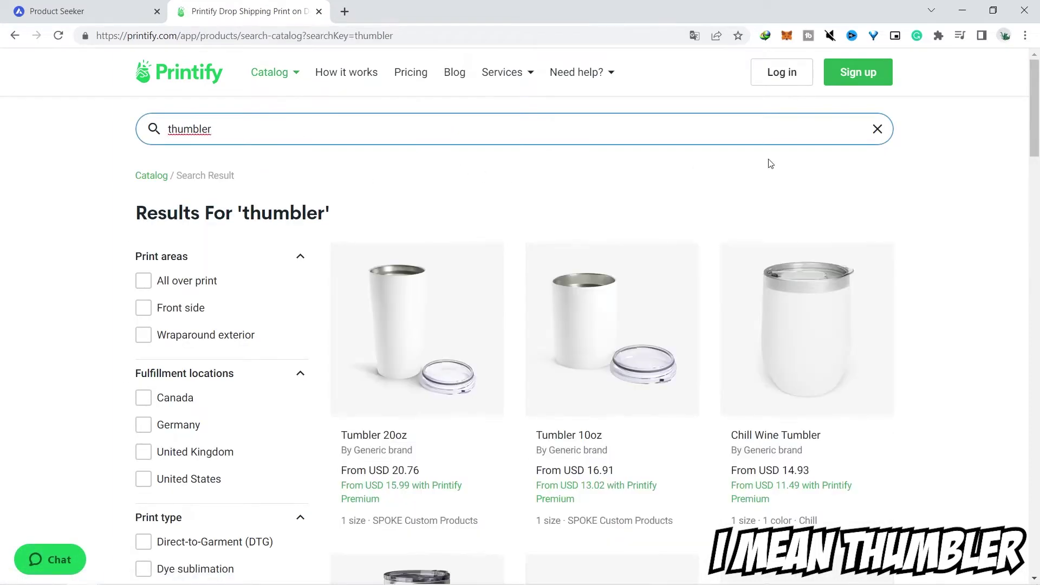
drag(1035, 136, 1037, 204)
Open the Ringneck Tumbler, 30oz page and browse its colour photos
click(811, 272)
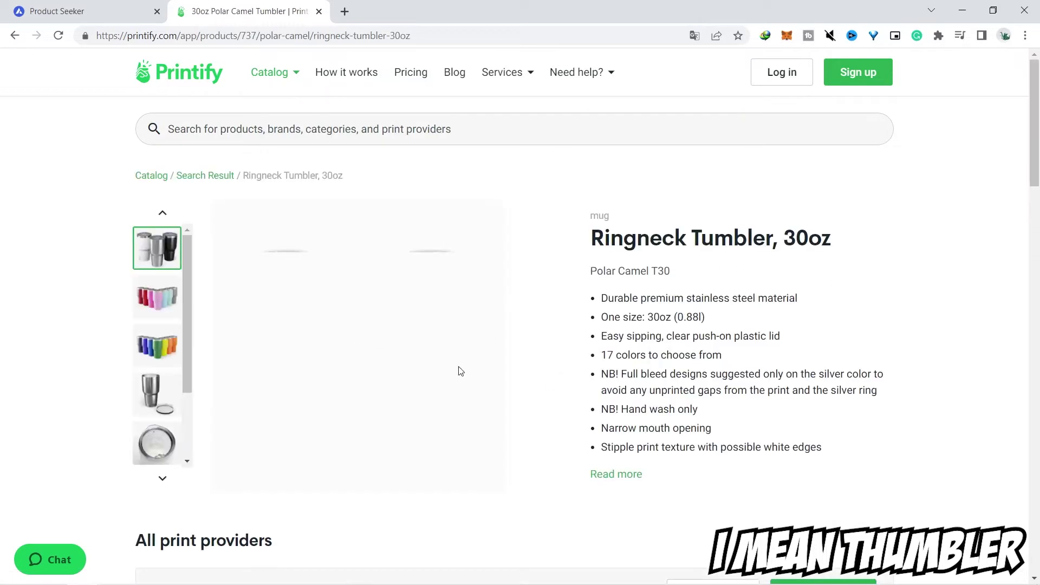
drag(1037, 166, 1038, 194)
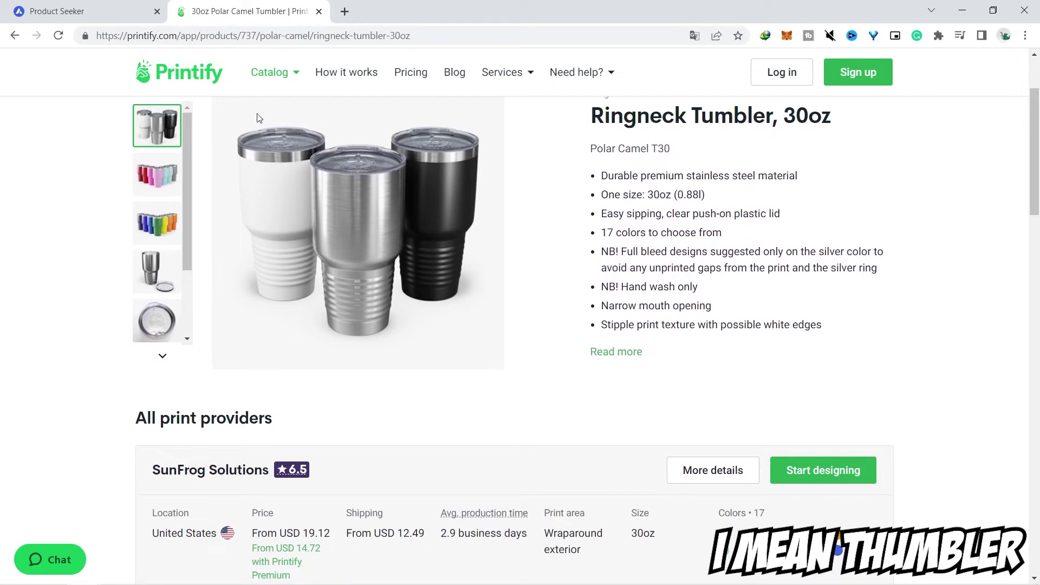
click(158, 164)
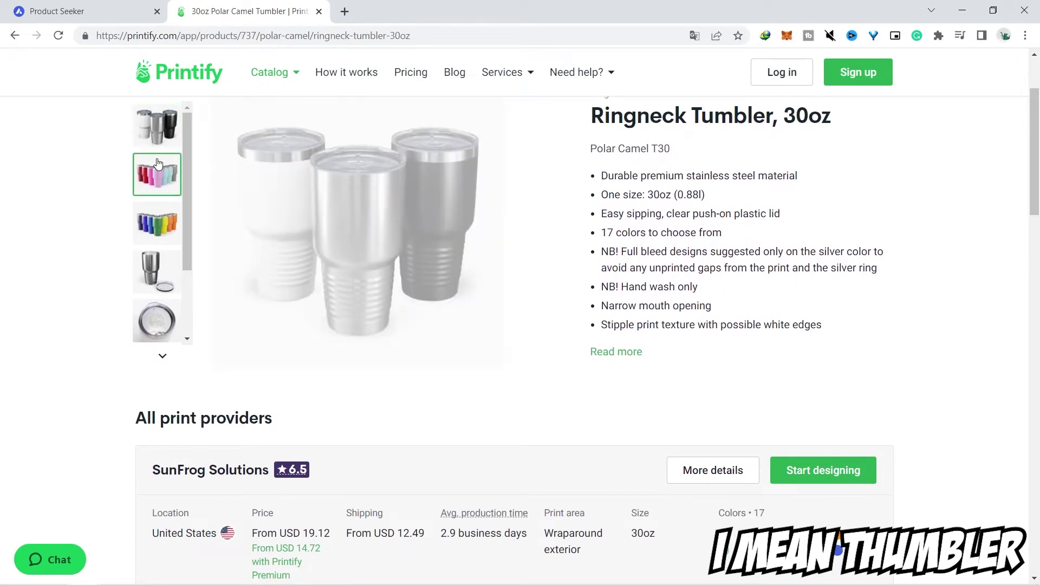
click(151, 233)
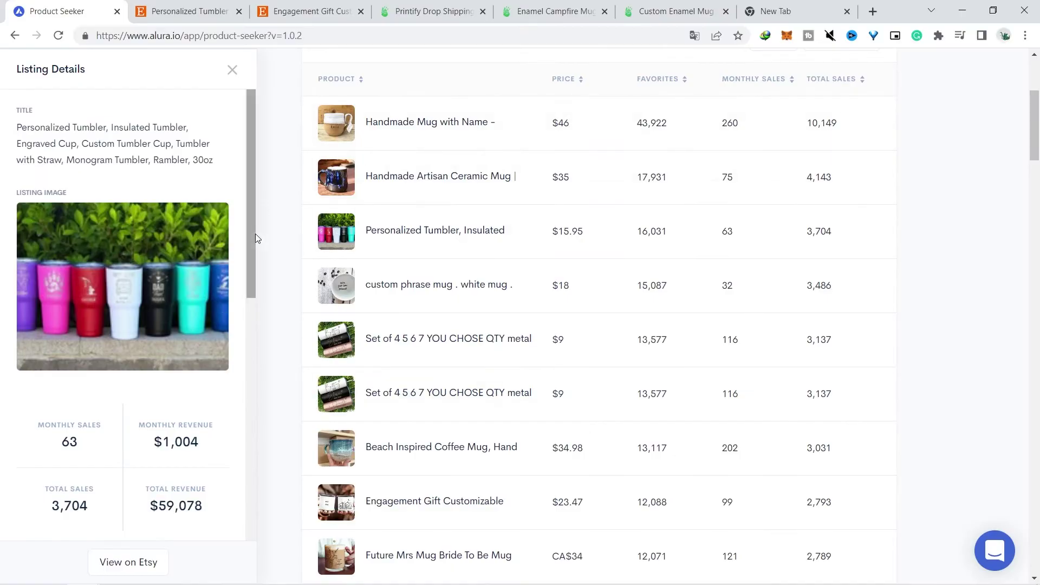
Show the Engagement Gift Customizable mug's details and highlight its 12,088 favorites
click(400, 491)
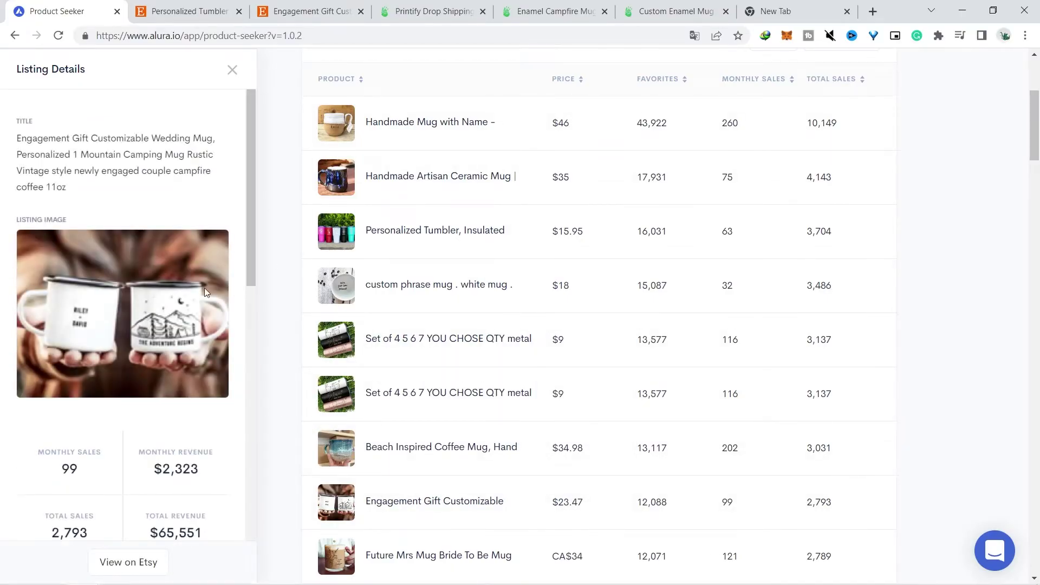
scroll(253, 276, down, 2)
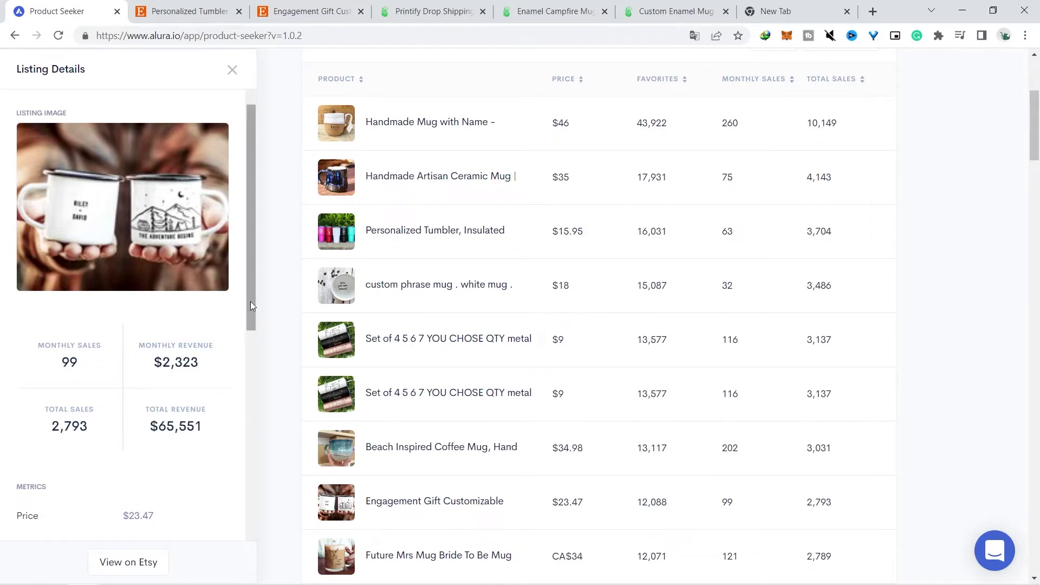
drag(250, 301, 263, 355)
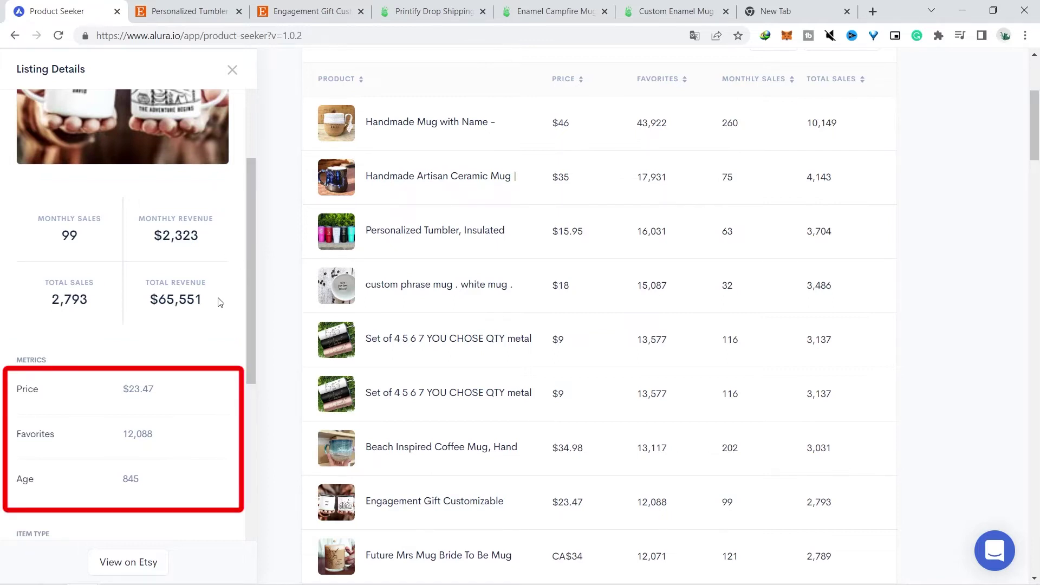
drag(119, 437, 159, 439)
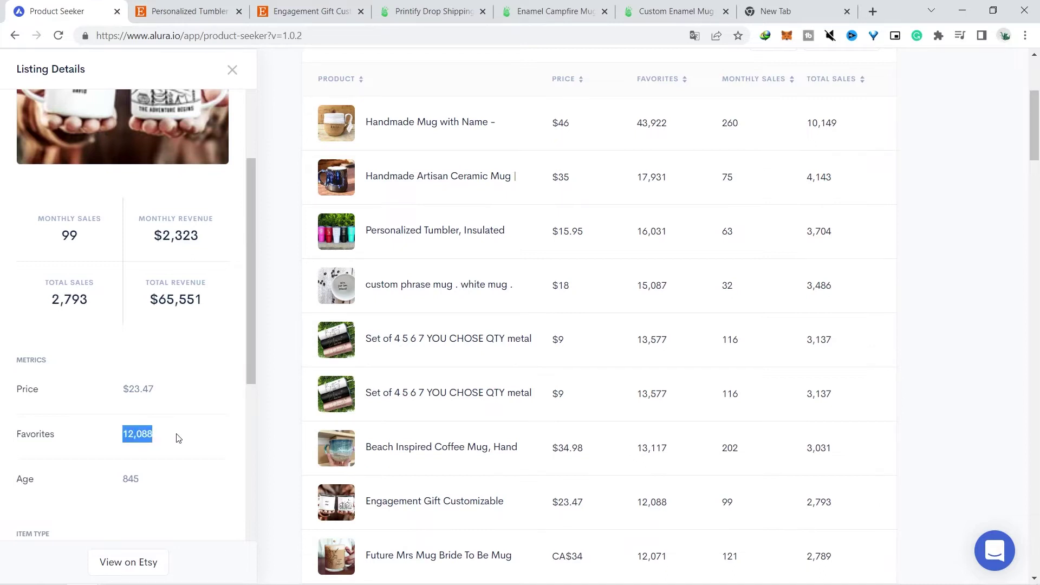
Look over the Etsy Engagement Gift mug, then the Personalized Tumbler 30oz listing at $9.57
click(179, 438)
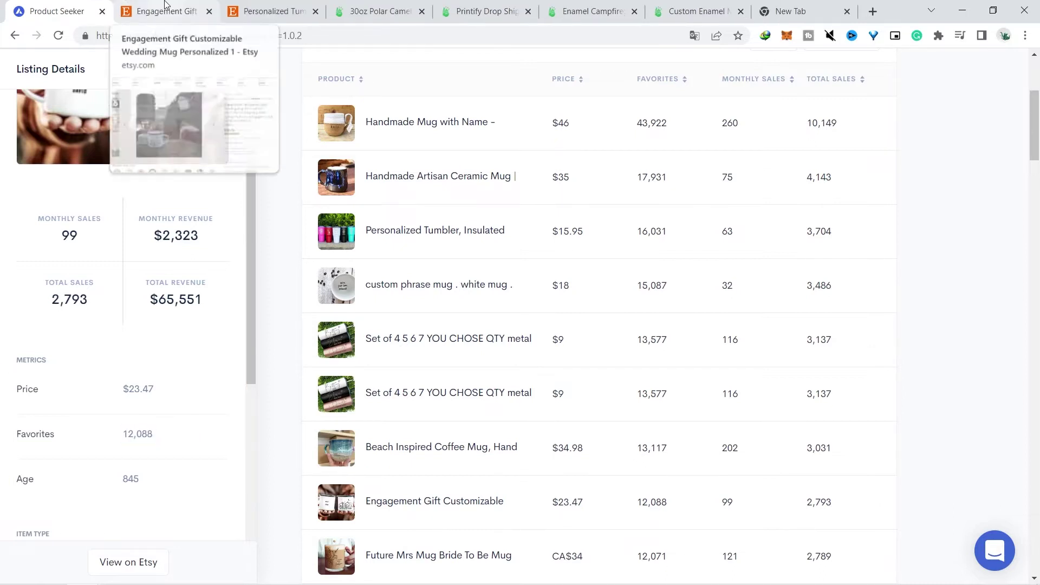
click(164, 10)
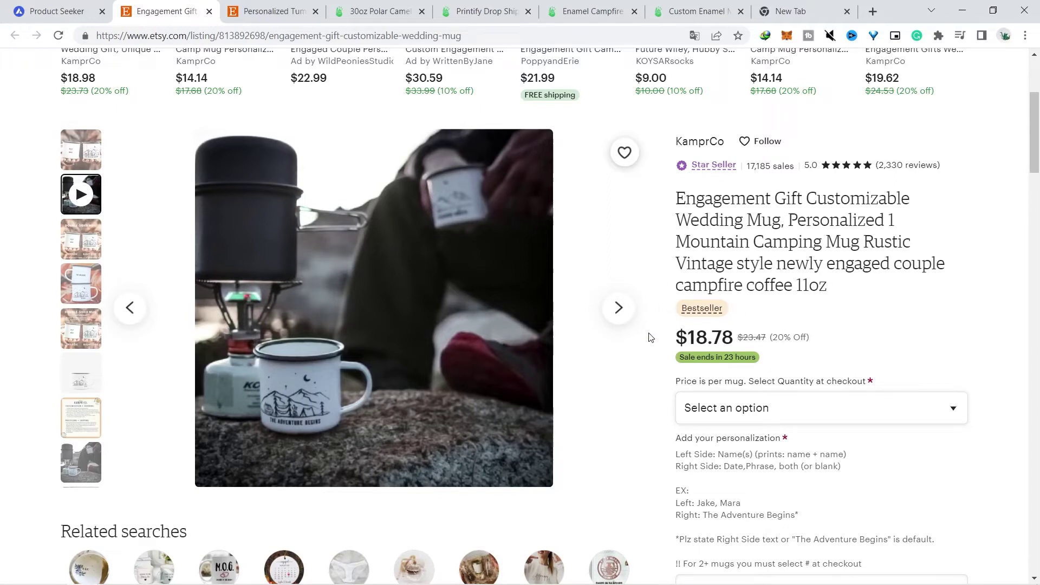
key(ctrl+Tab)
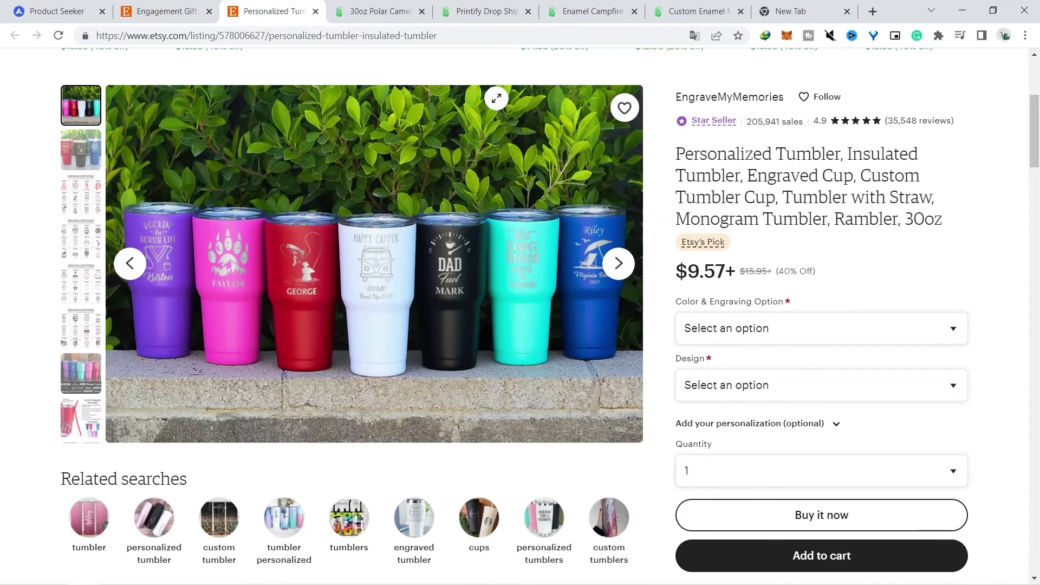
Highlight the Ringneck Tumbler's SunFrog price USD 19.12 and shipping USD 12.49
click(389, 13)
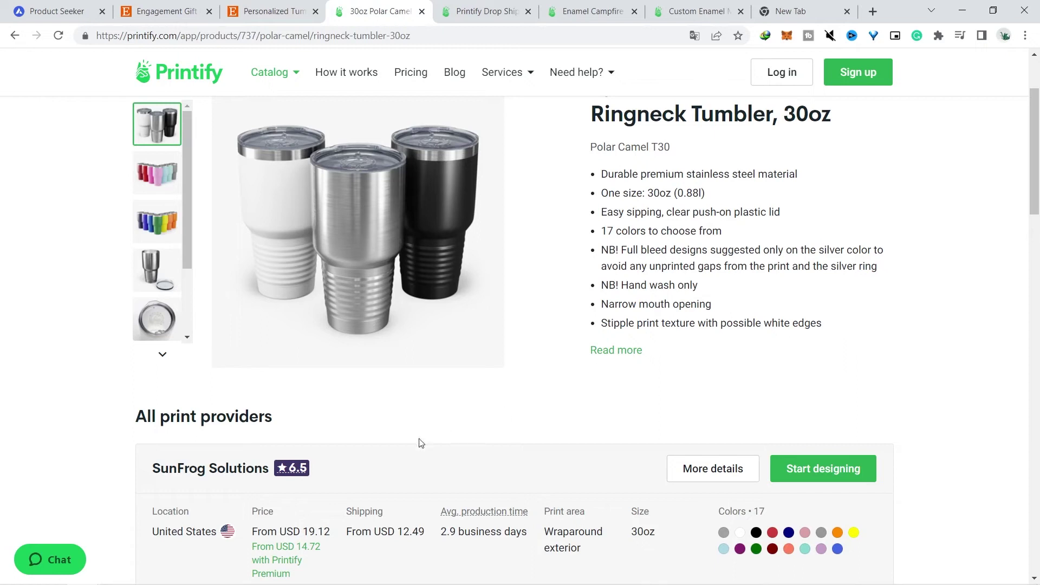
drag(251, 535, 430, 549)
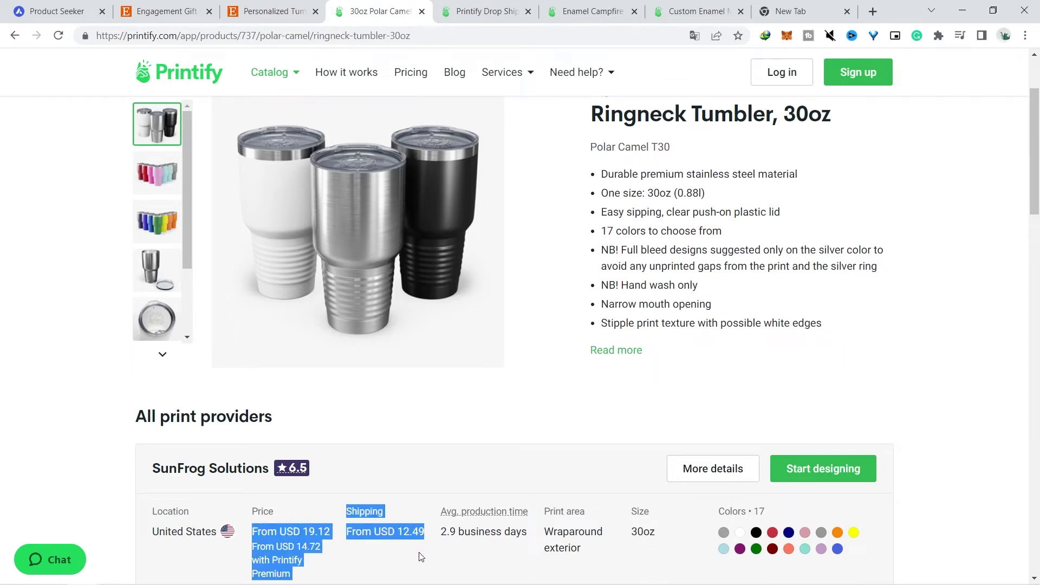
click(397, 567)
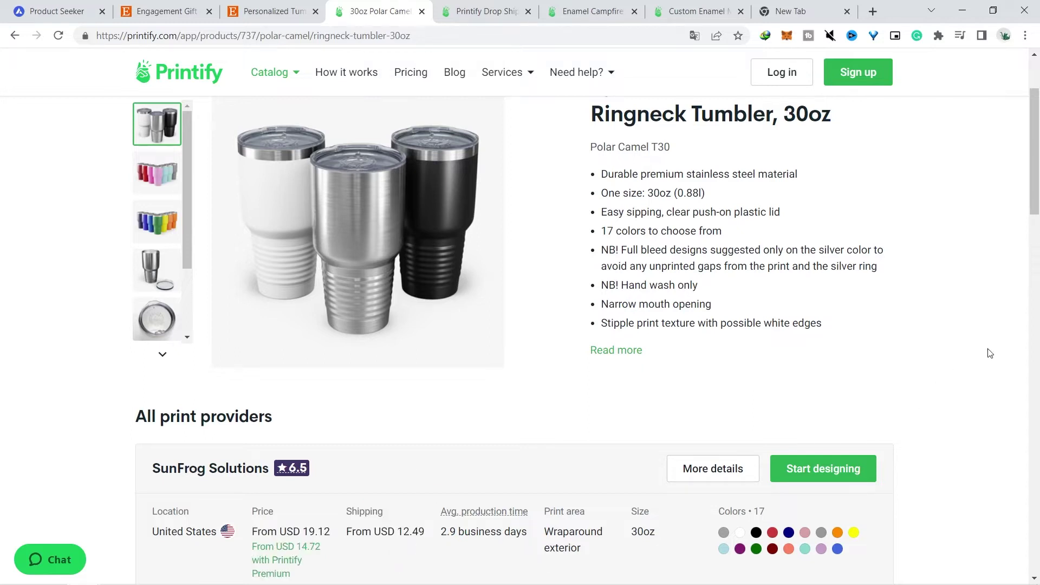
drag(1034, 152, 1034, 171)
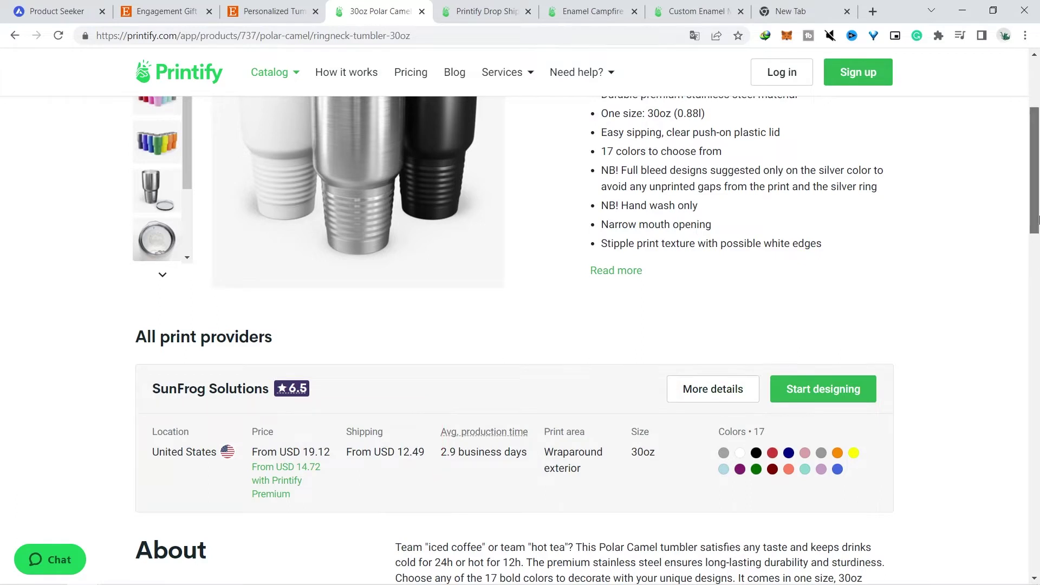
drag(1038, 219, 1038, 204)
Compare the Enamel Camping Mug and Enamel Camp Cup pages, then return to the Etsy camping mug
click(485, 12)
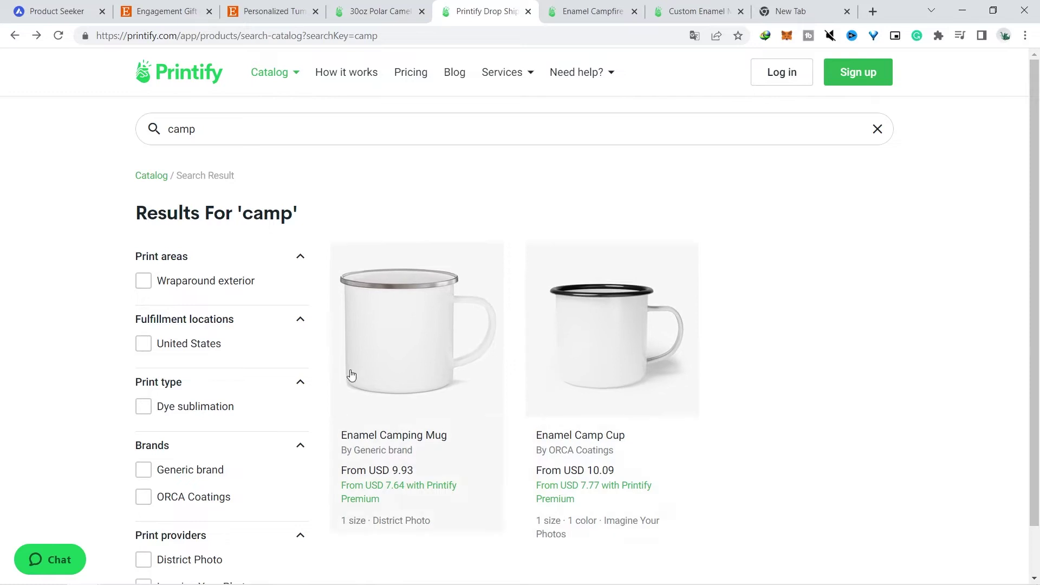
click(611, 5)
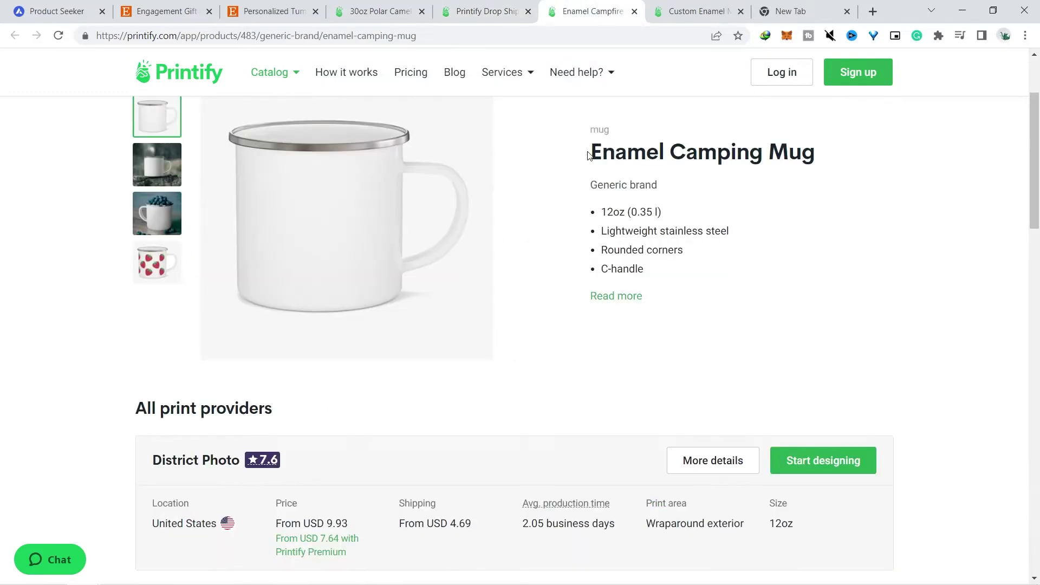
click(696, 11)
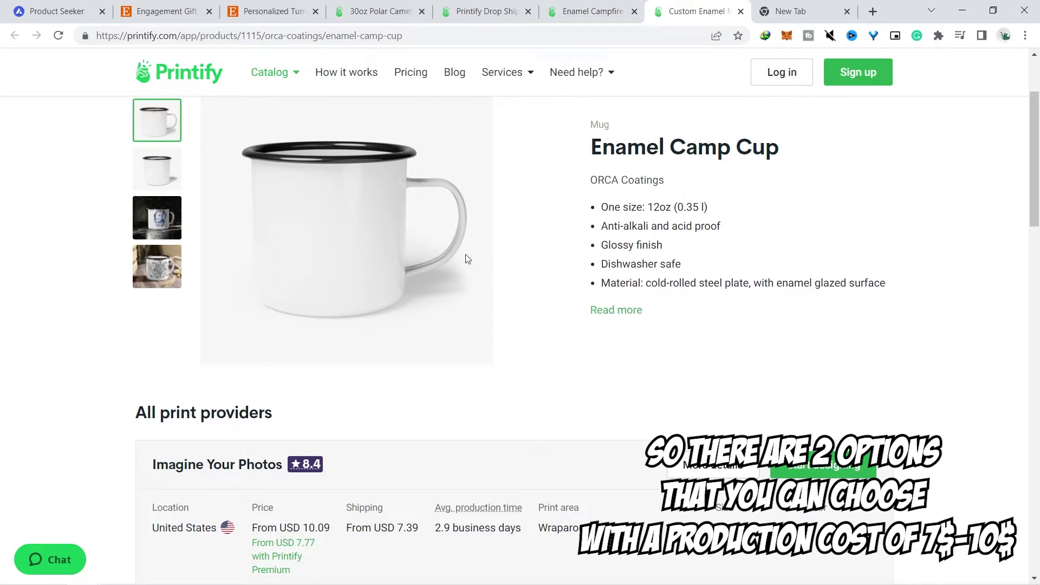
scroll(372, 575, down, 1)
click(163, 11)
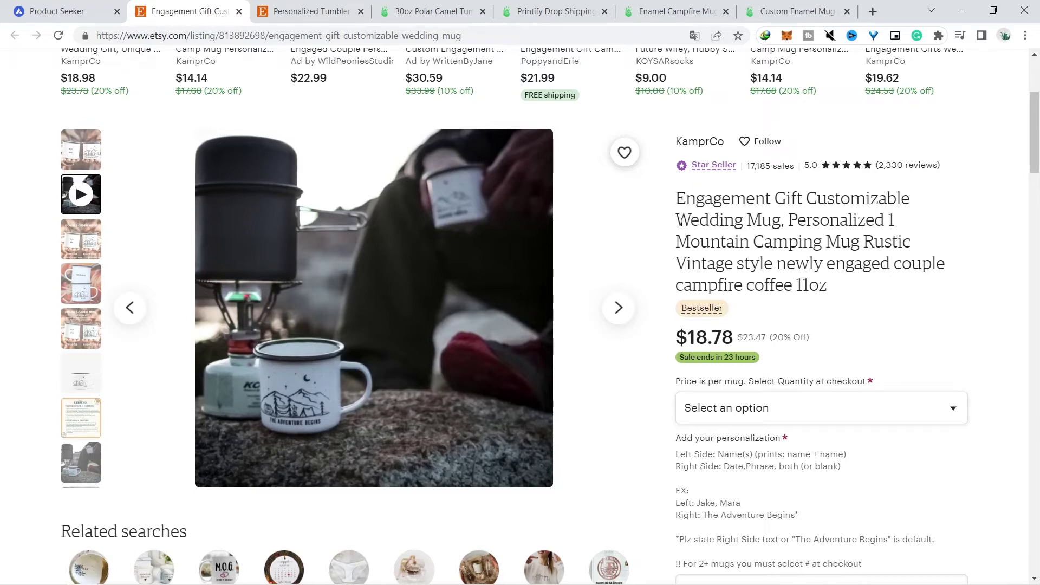
Check the 'Wedding Mug' title and reviews, then move to Printify's Enamel Camp Cup page
drag(677, 220, 787, 220)
click(952, 225)
scroll(952, 226, down, 4)
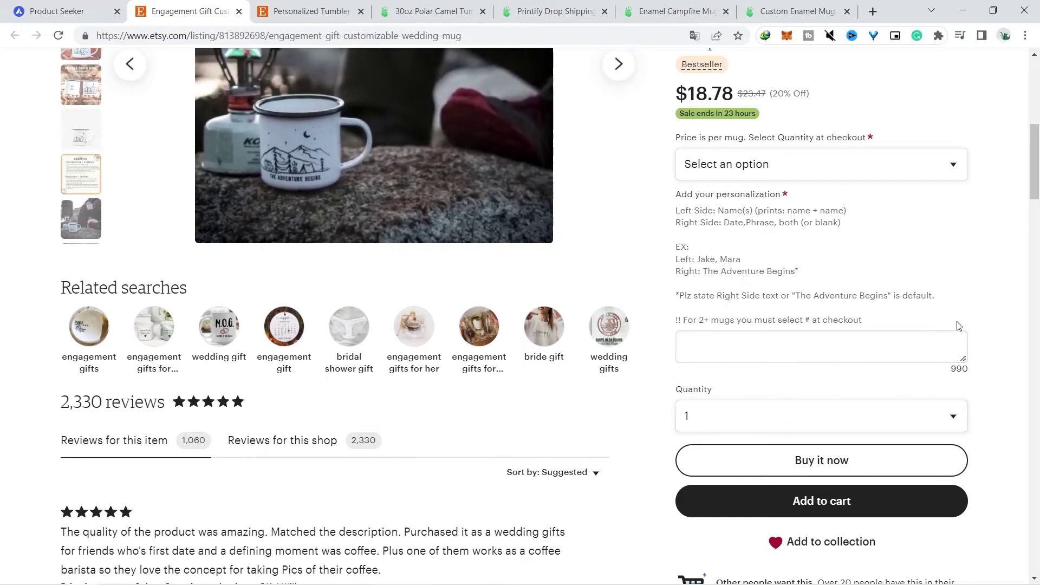
key(ctrl+9)
scroll(1039, 203, down, 2)
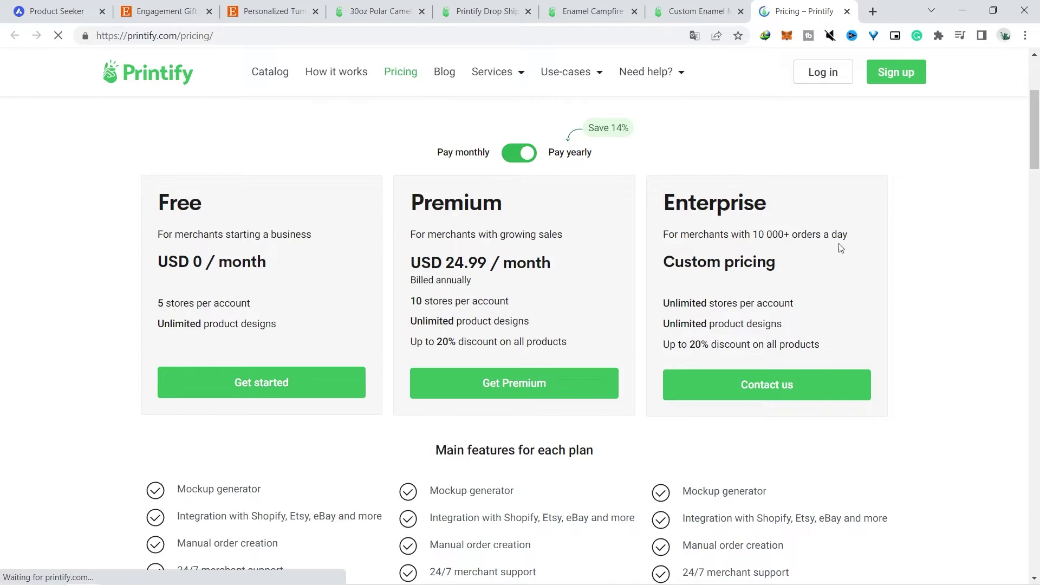
Return to the Etsy camping mug listing and scroll through it
click(192, 9)
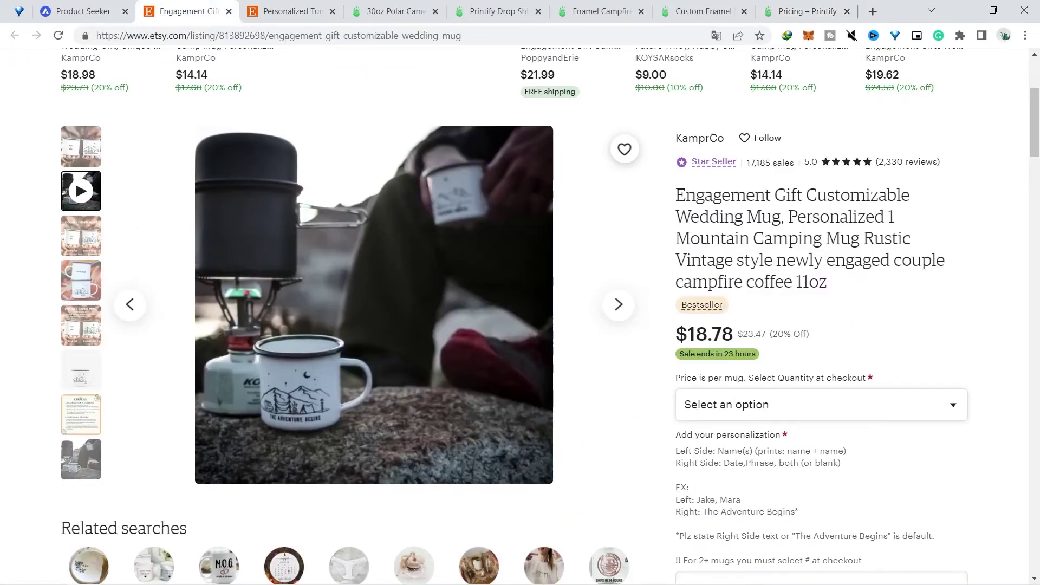
drag(1038, 115, 1039, 249)
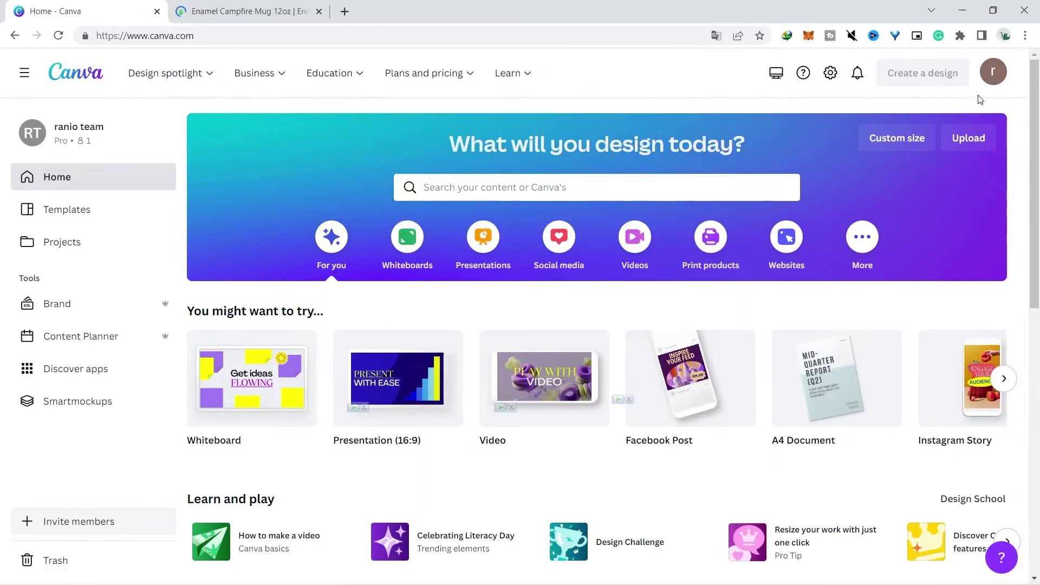
Start a new Canva design using a custom size
click(954, 81)
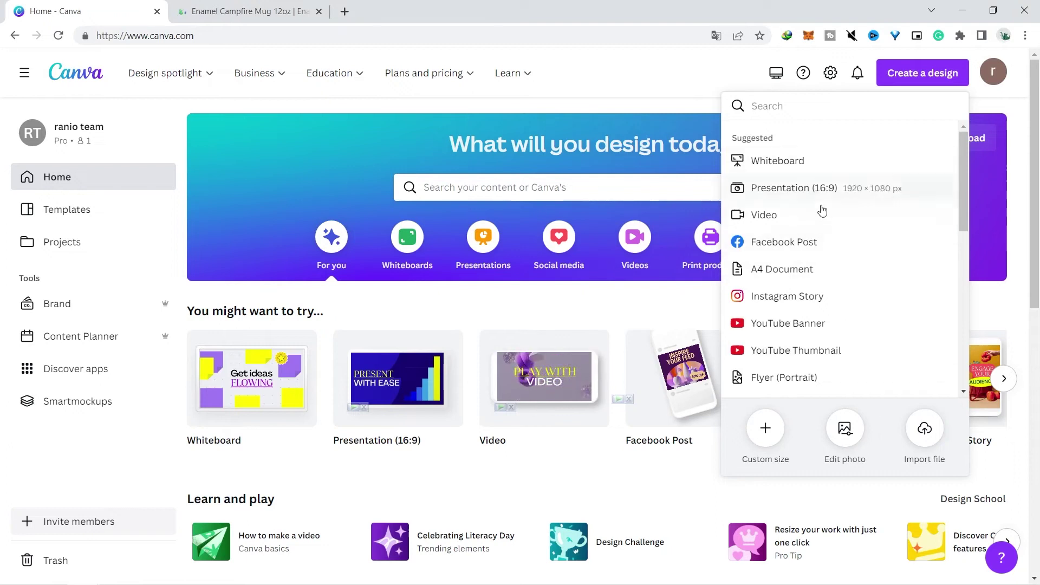
click(765, 429)
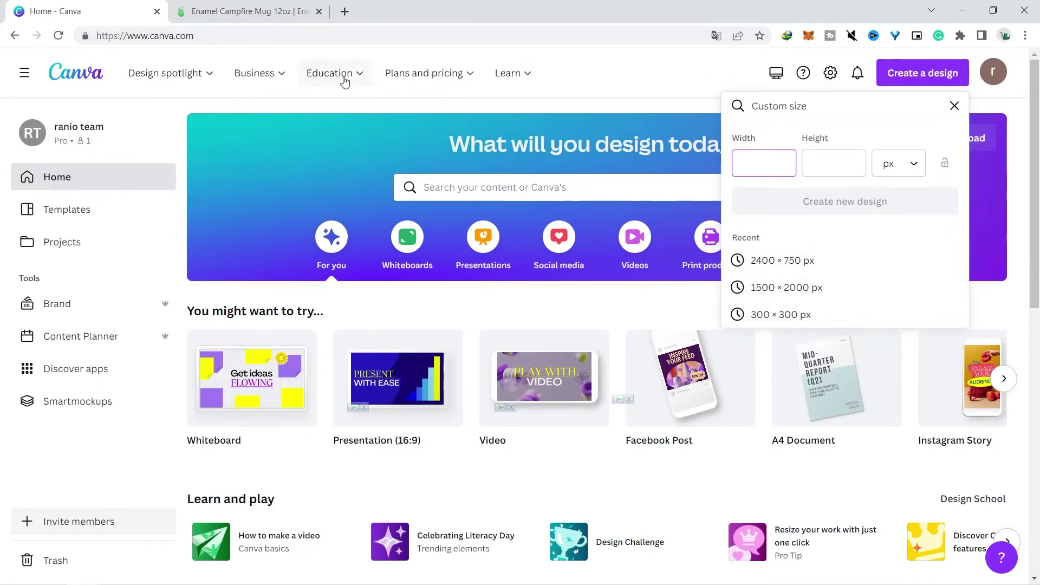
Open the District Photo Enamel Camping Mug editor and highlight its 2400 × 750 px print size
click(232, 11)
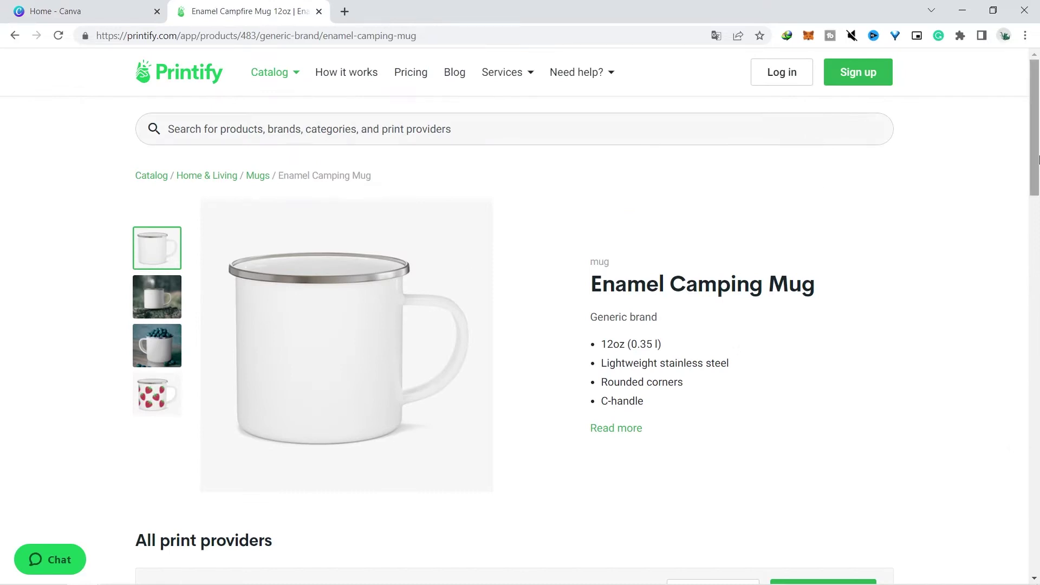
drag(1039, 159, 1038, 227)
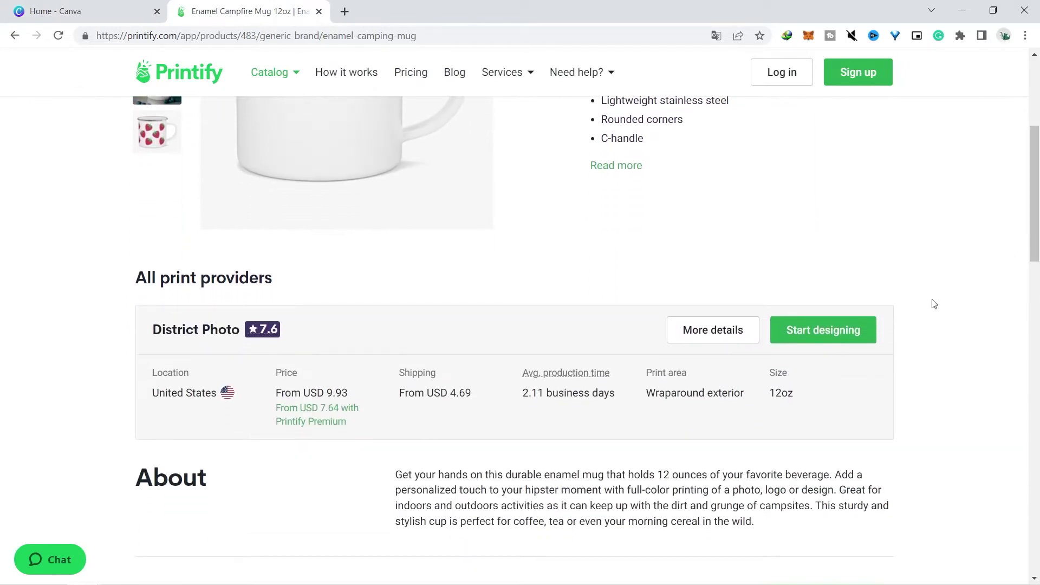
click(843, 336)
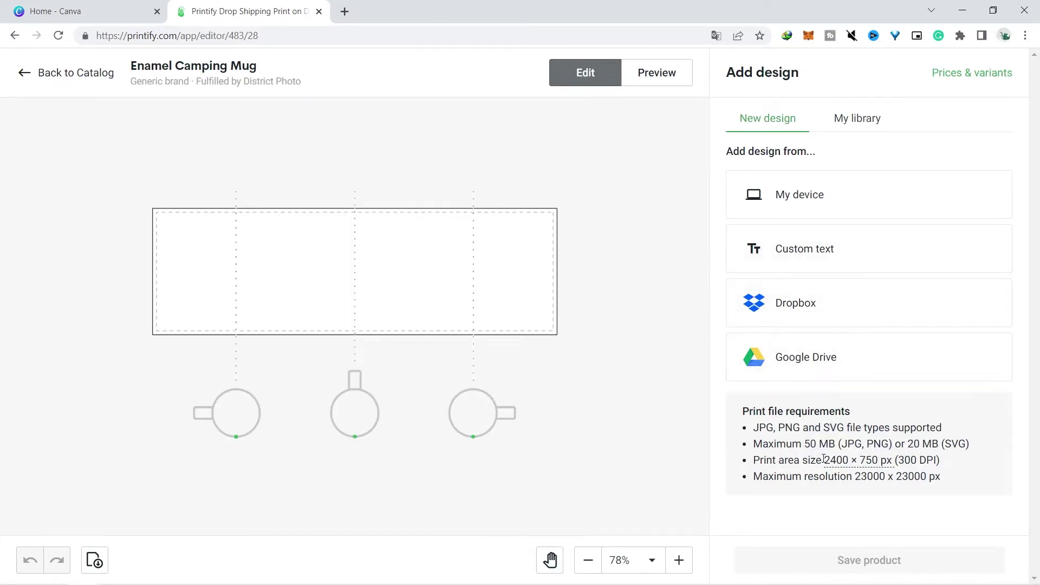
drag(823, 460, 880, 460)
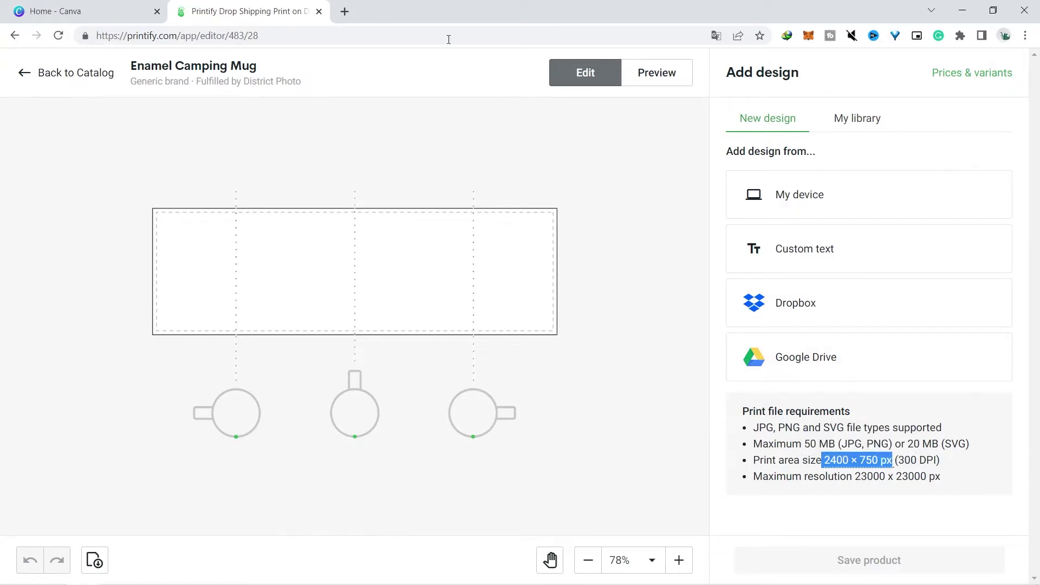
Create a new Canva design of width 2400 px and height 750 px
click(84, 6)
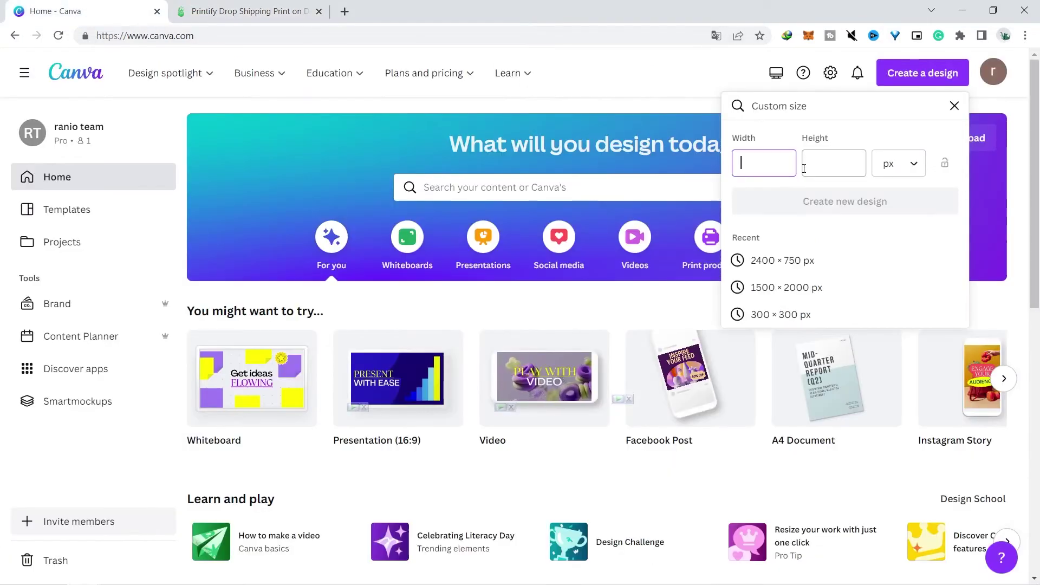
text(2400)
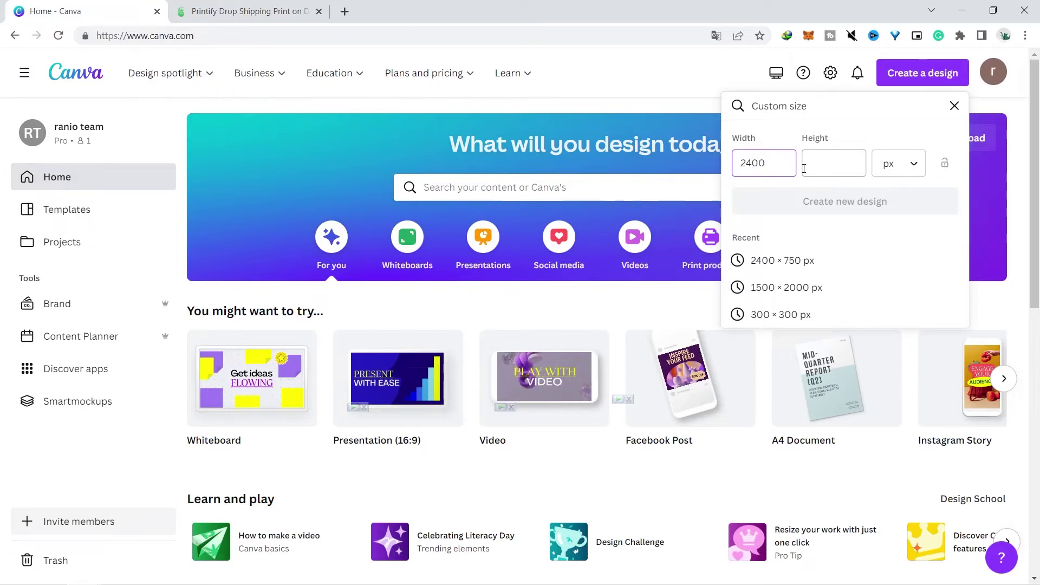
click(807, 167)
text(7)
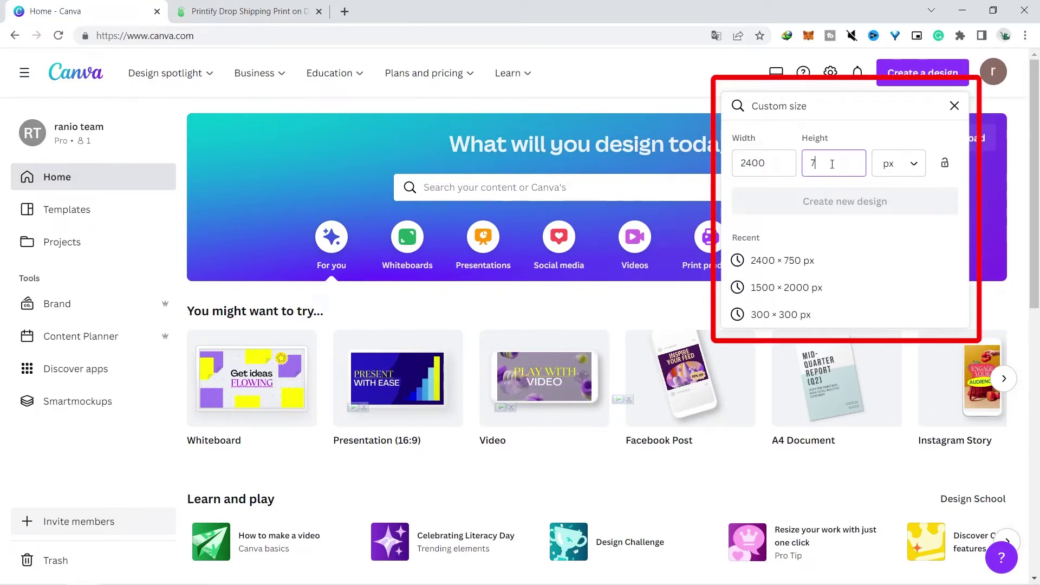
text(50)
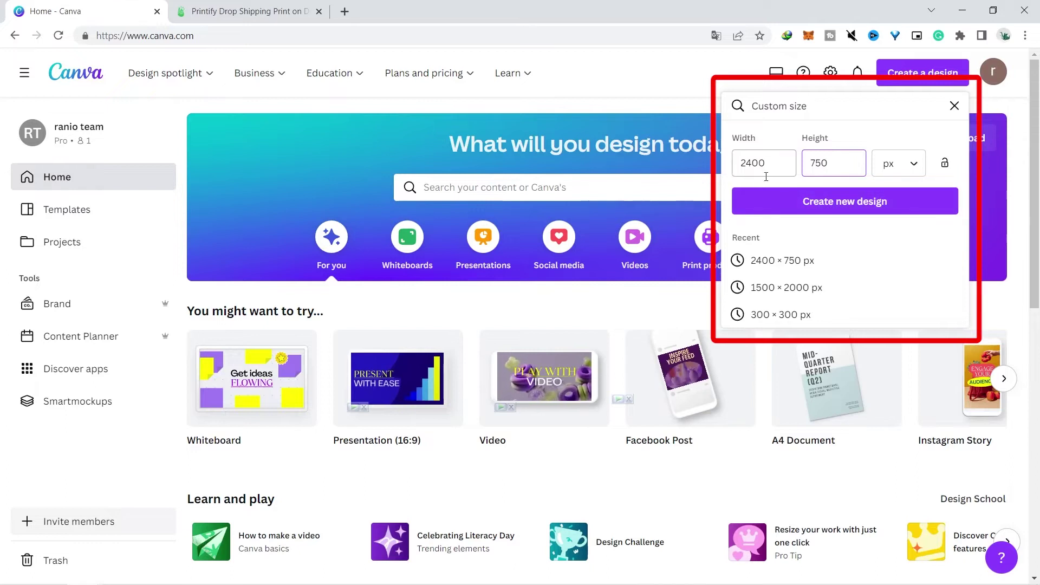
click(806, 202)
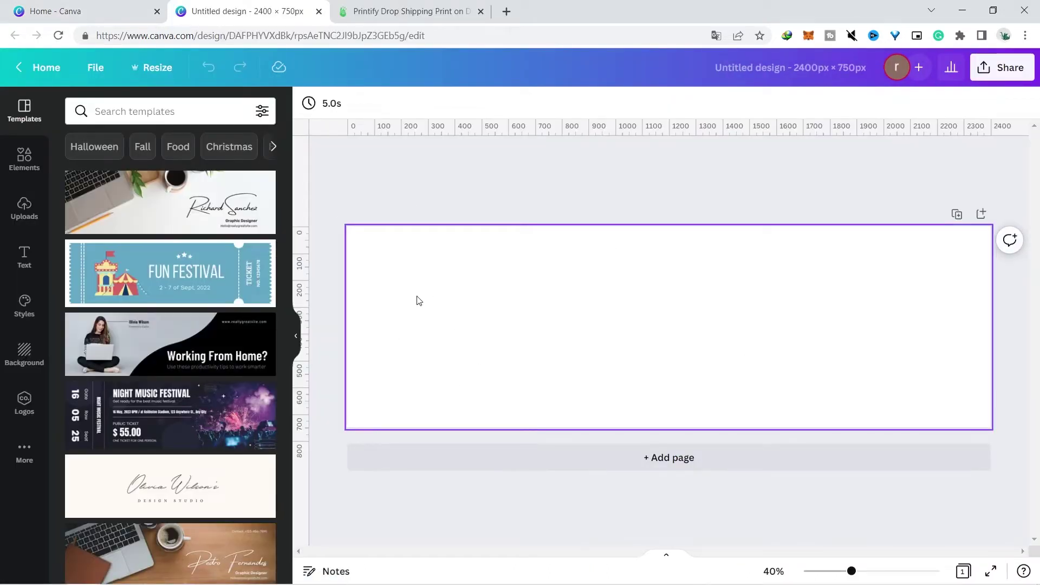
Show rulers and guides and drag three vertical guides onto the blank design
click(92, 70)
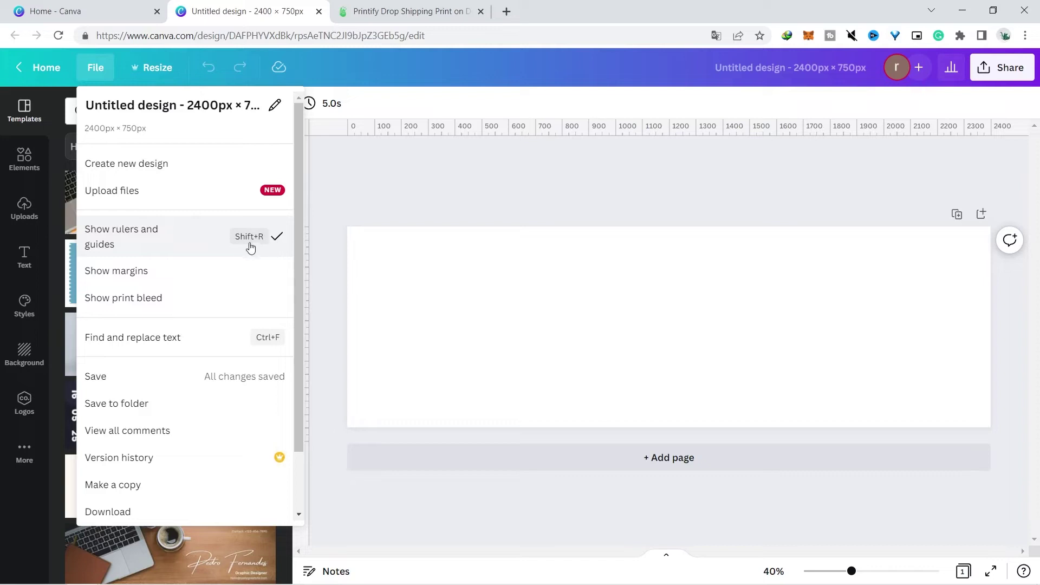
click(358, 195)
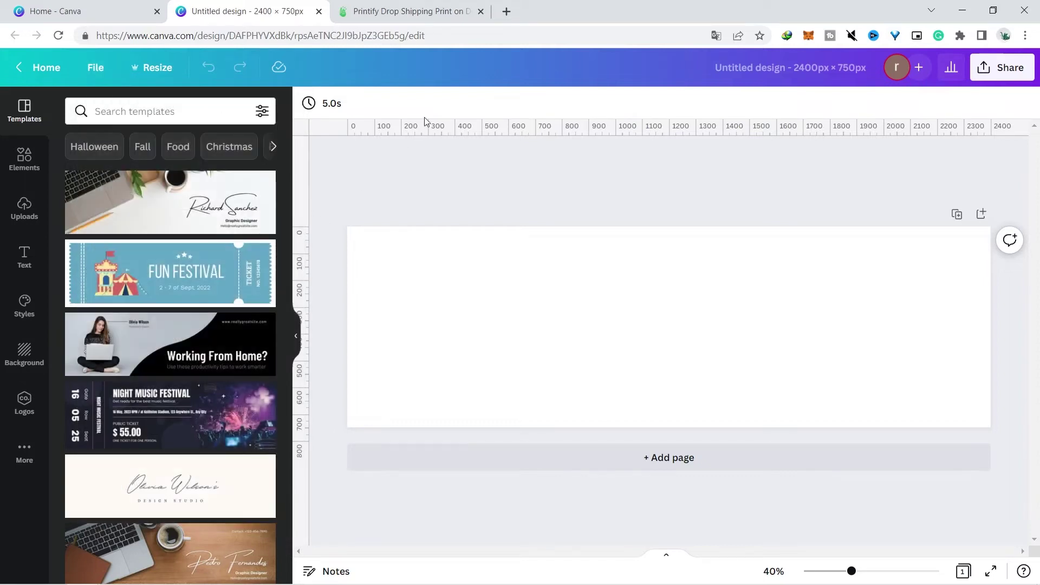
drag(299, 238, 460, 253)
drag(302, 262, 622, 274)
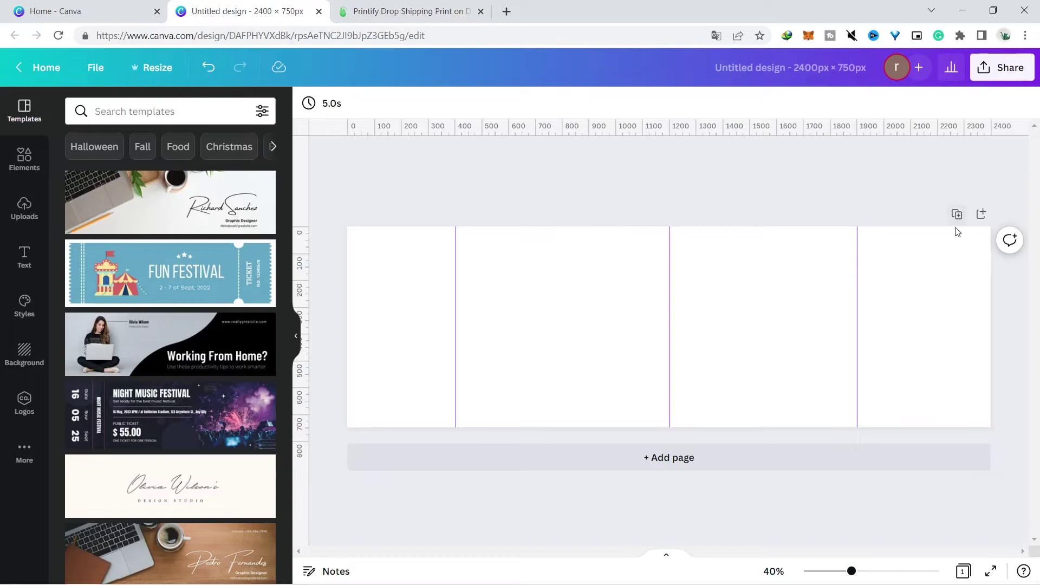
mouse_move(857, 314)
mouse_down()
mouse_move(886, 315)
mouse_move(870, 322)
mouse_up()
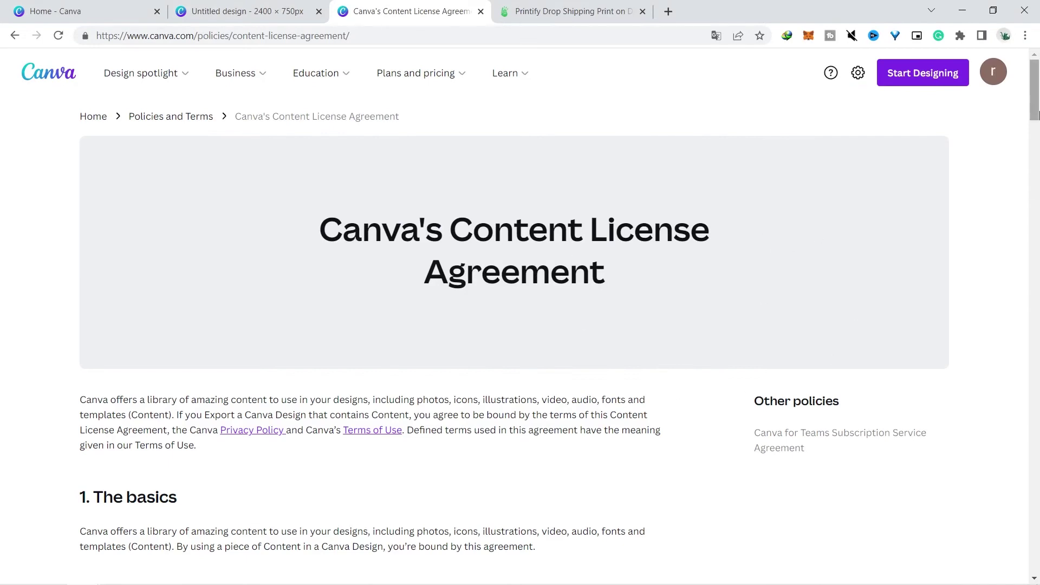
Scroll the Content License Agreement down to its permitted uses
drag(1036, 107, 1038, 239)
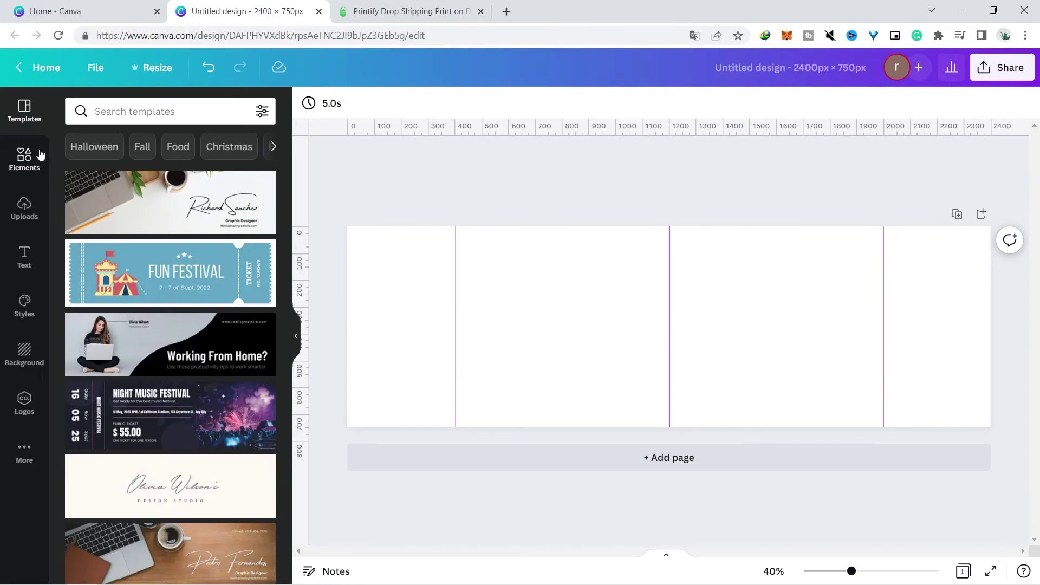
Add a 'mountain' line-art element, move it left and enlarge it across the design
click(40, 156)
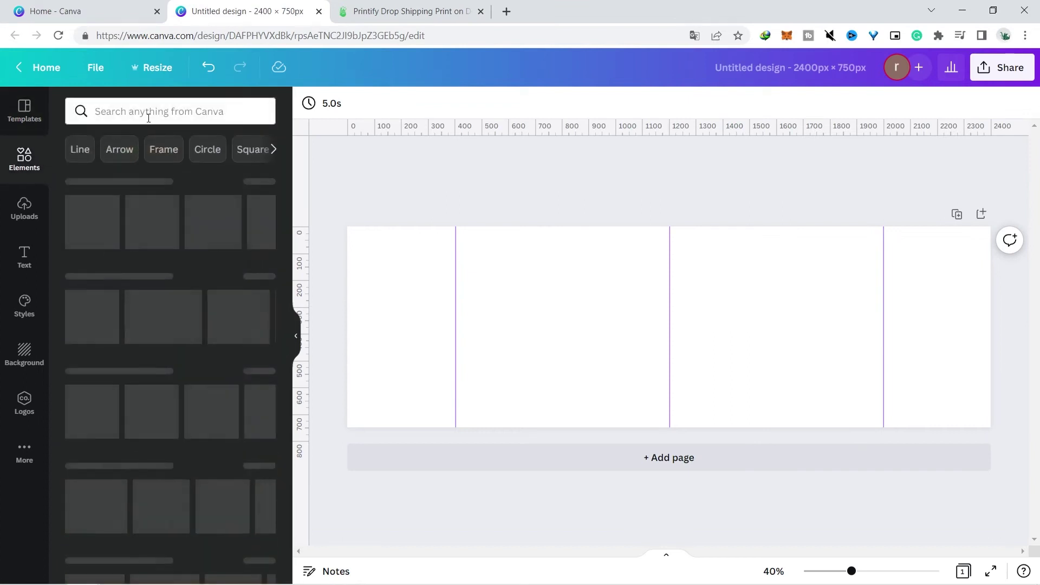
click(152, 110)
text(mounta)
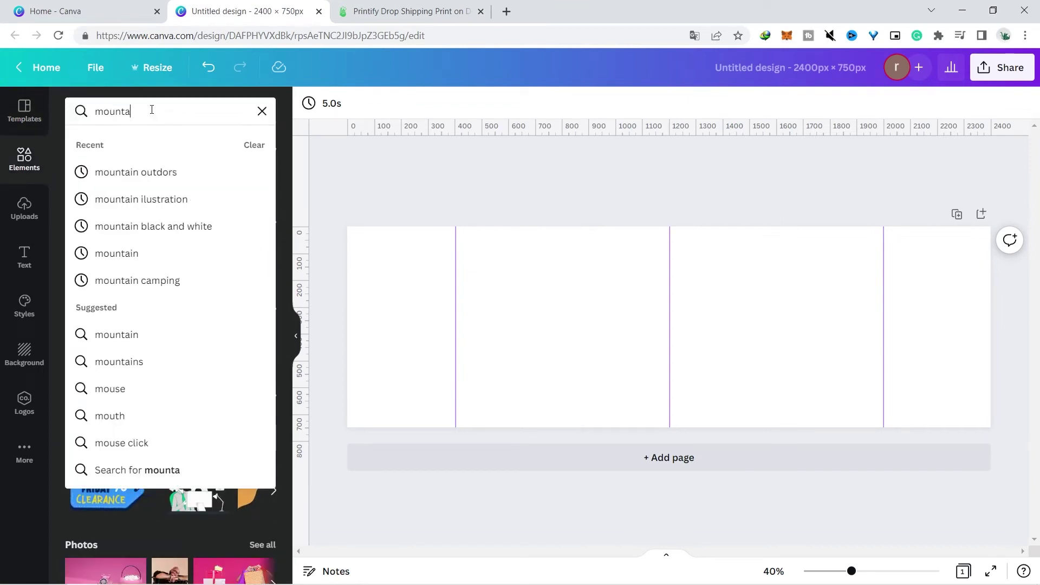
text(in)
key(Return)
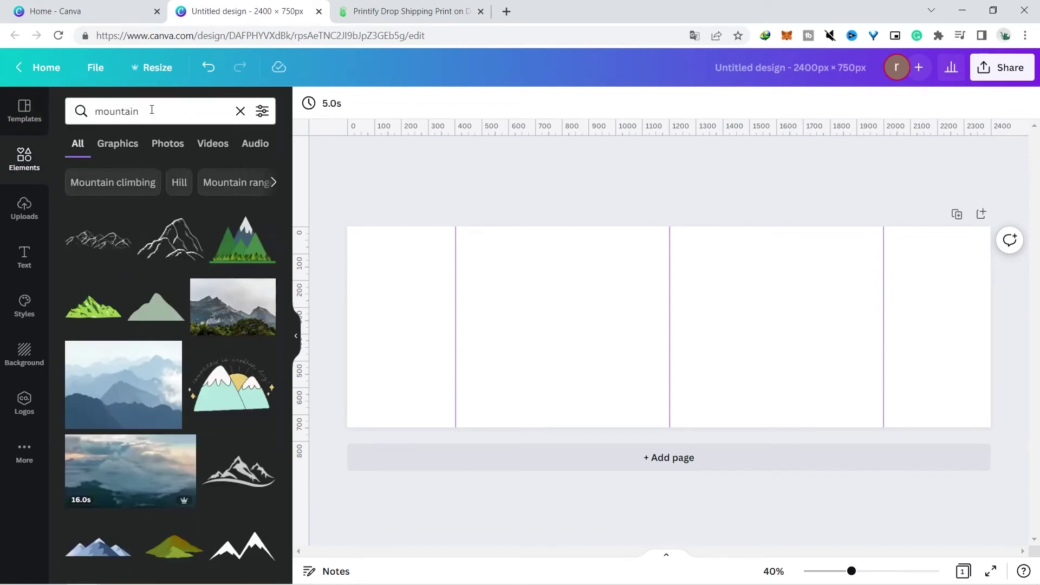
click(108, 243)
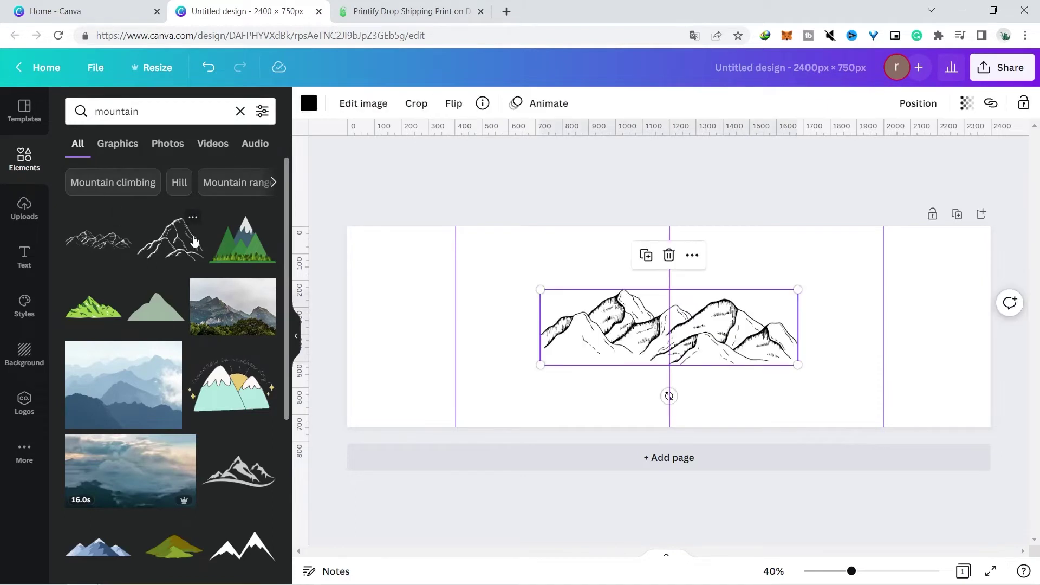
drag(657, 320, 472, 327)
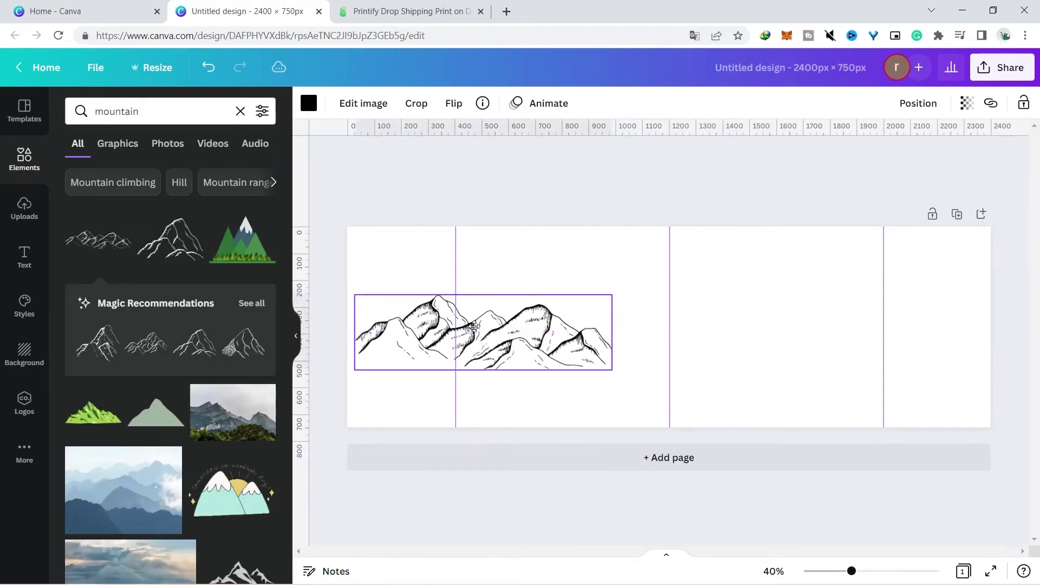
drag(611, 296, 664, 282)
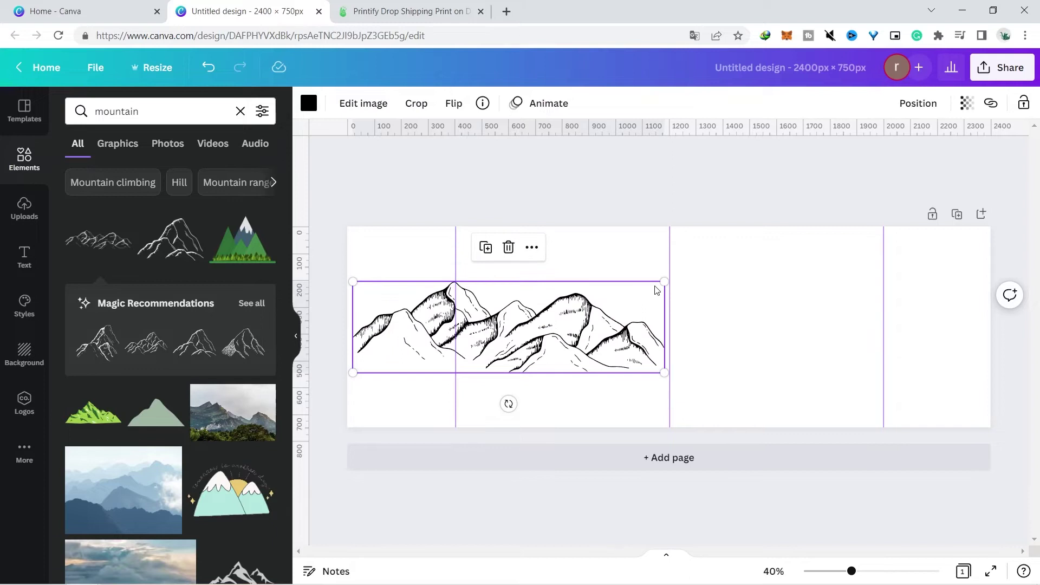
click(751, 207)
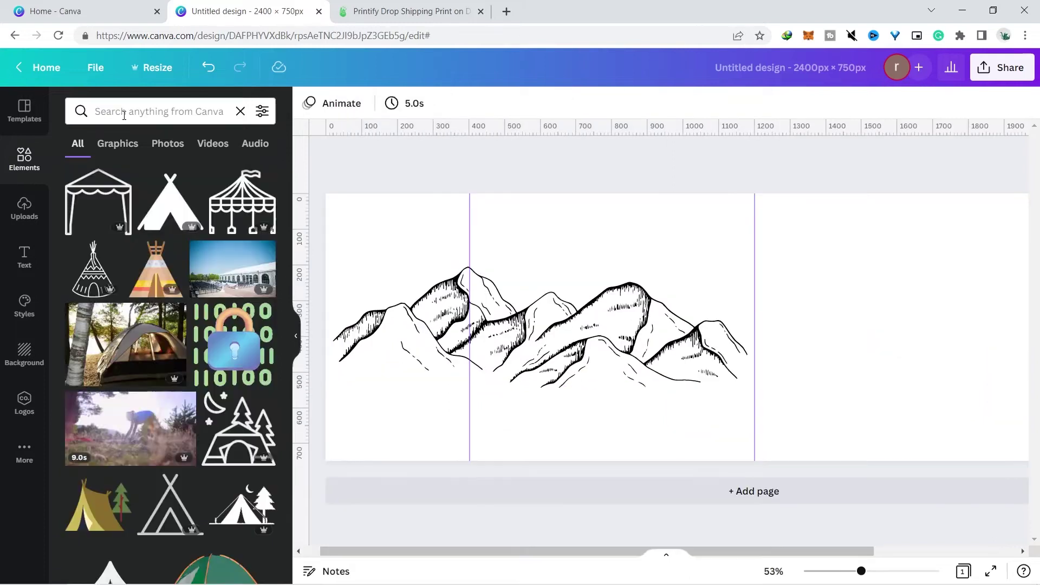
Search elements for 'camp' to list camping tent graphics
click(123, 112)
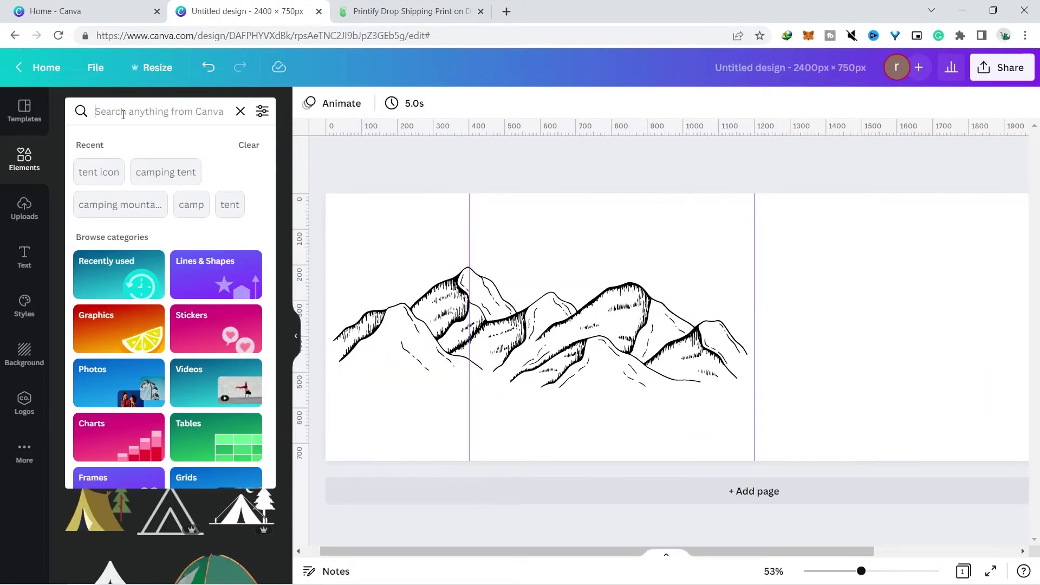
text(camp)
click(124, 172)
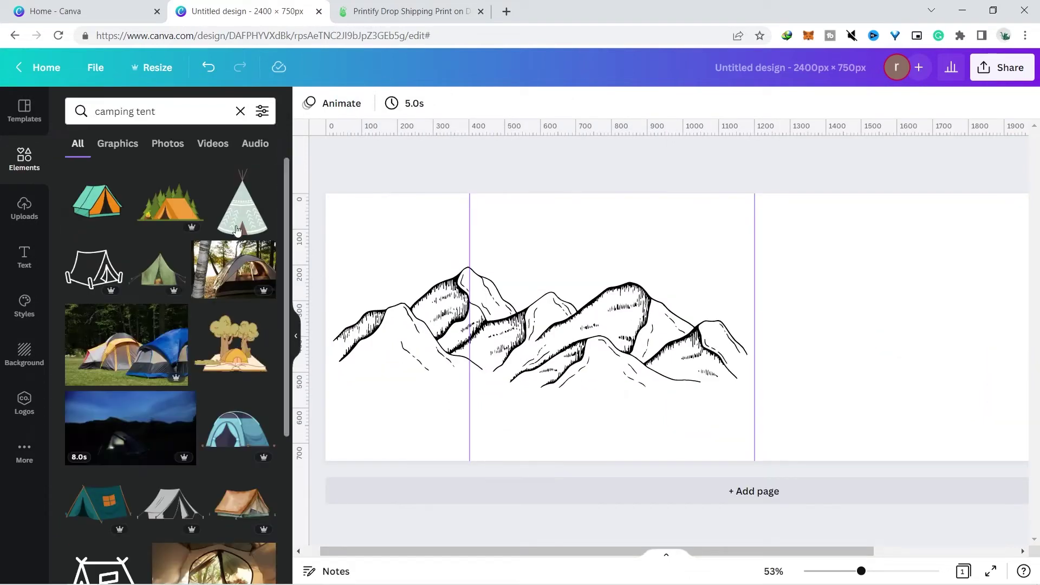
scroll(285, 227, down, 4)
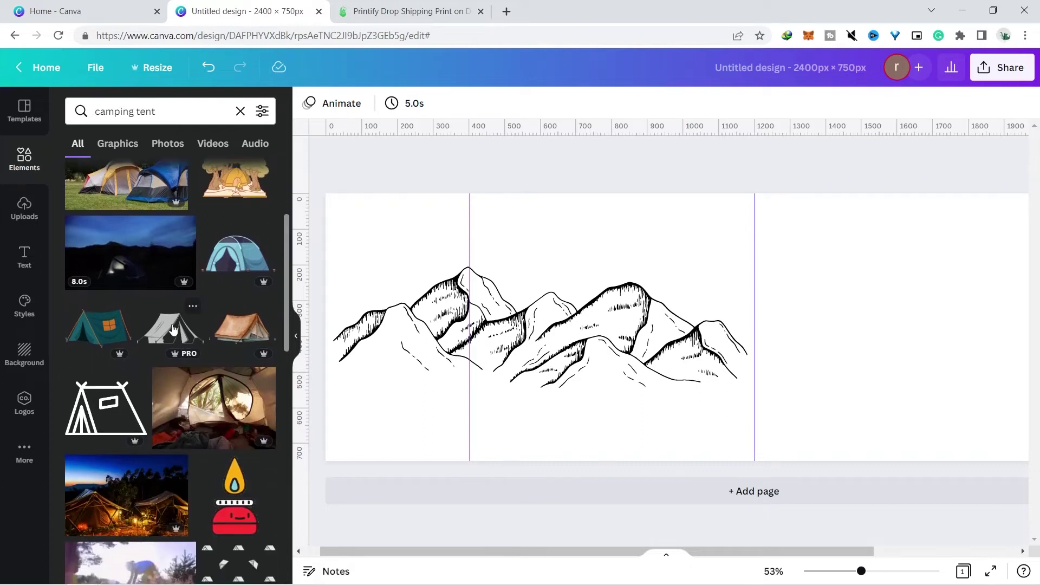
Add a line-art tent, shrink it below the mountains and colour it black
click(170, 327)
drag(870, 275, 546, 399)
click(309, 104)
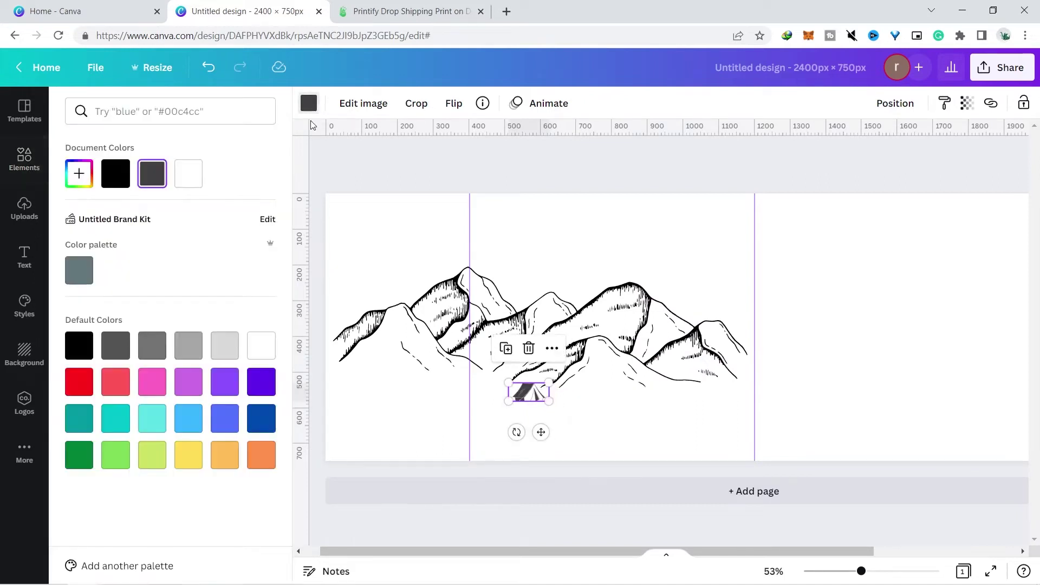
click(125, 184)
click(560, 227)
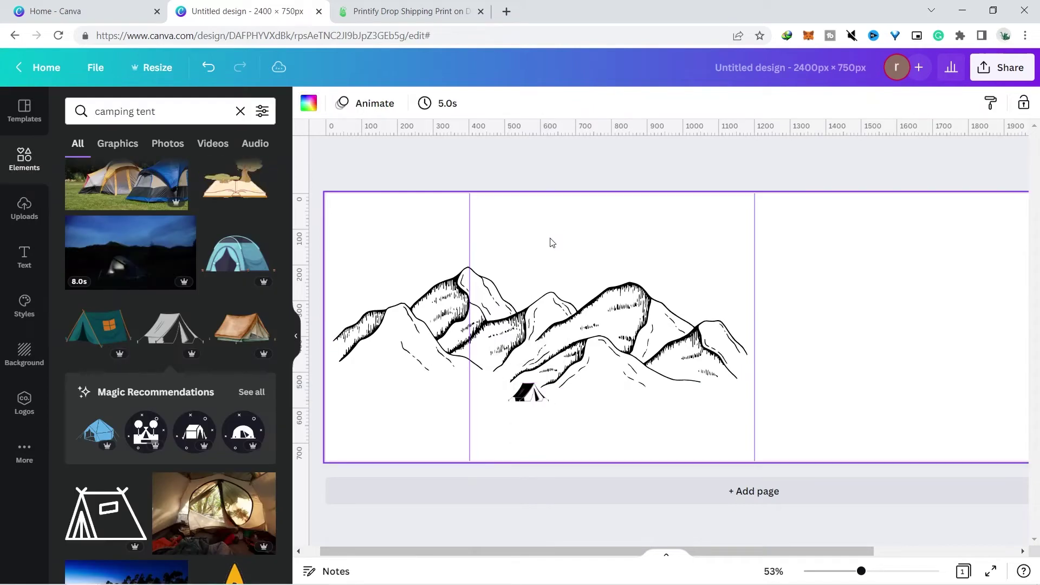
Add a 'tent icon' graphic flipped horizontally, shrunk and placed beside the first tent
click(177, 109)
text(te)
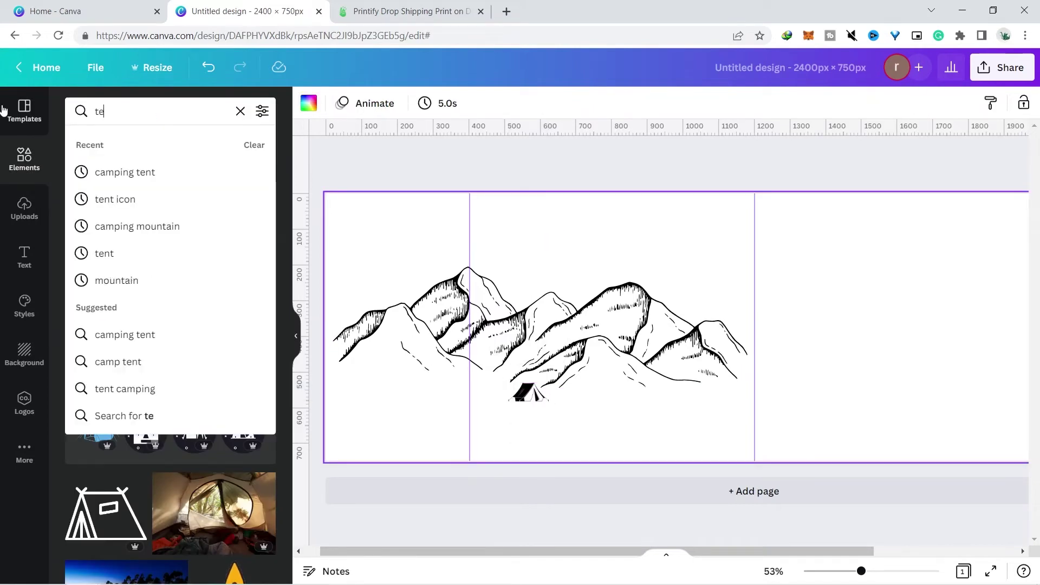
text(nt icon)
key(Return)
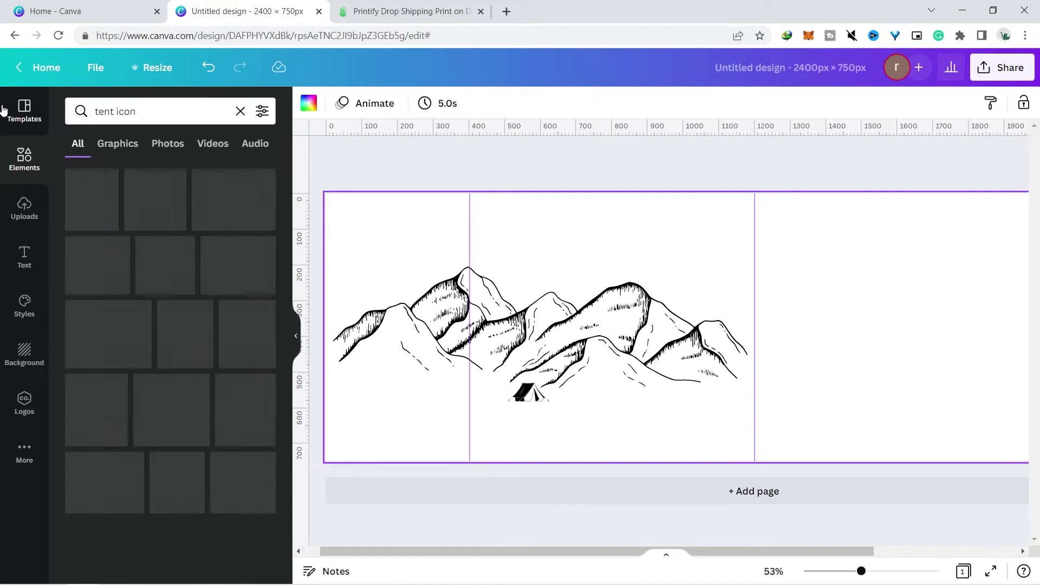
click(184, 452)
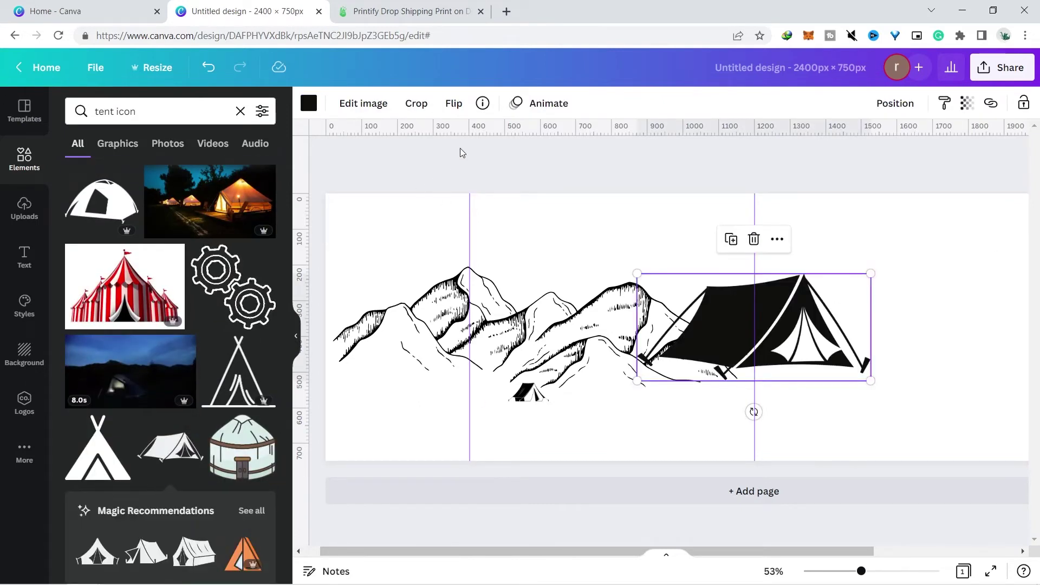
click(459, 107)
click(476, 137)
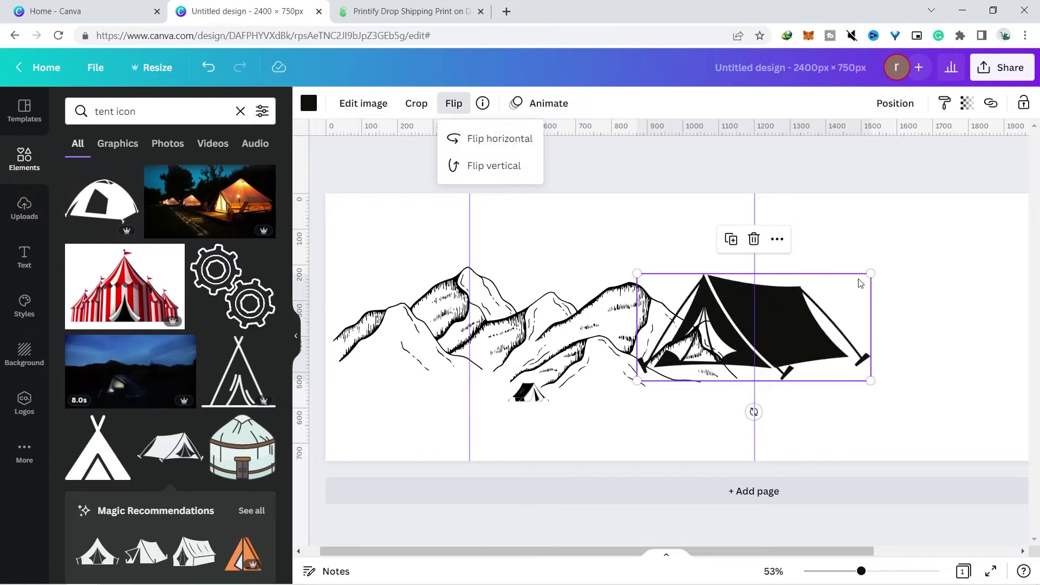
drag(867, 273, 489, 394)
shift+click(528, 394)
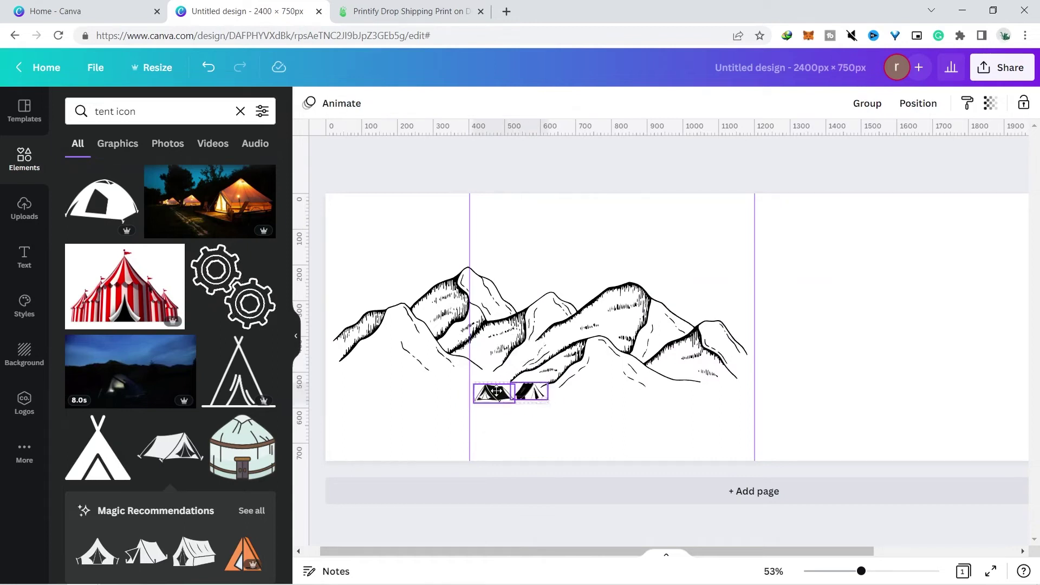
Search 'tree' and add a shrunken black pine tree along the mountains' baseline
click(240, 112)
text(tree)
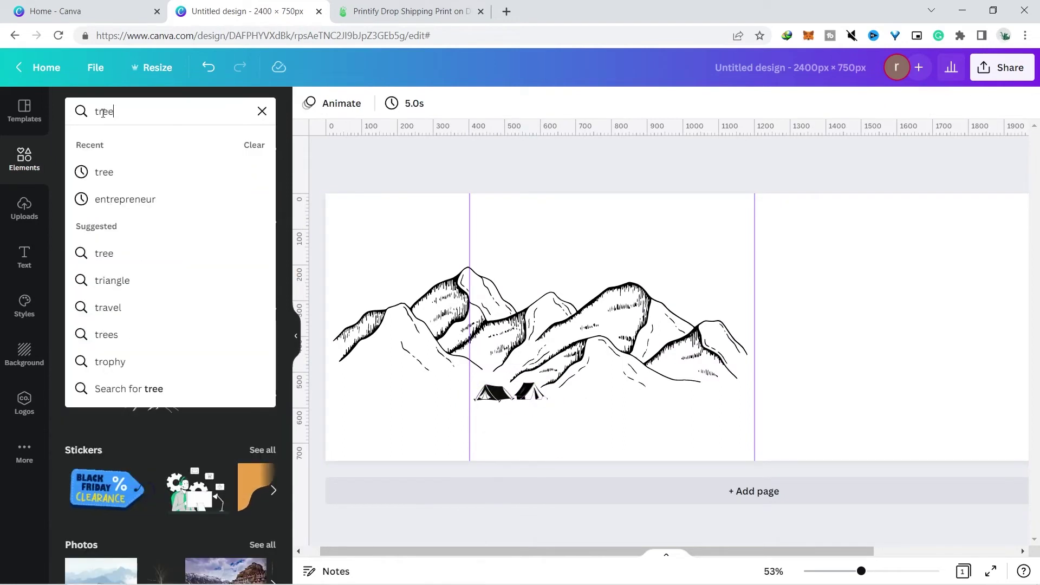
key(Return)
scroll(169, 379, down, 5)
click(170, 425)
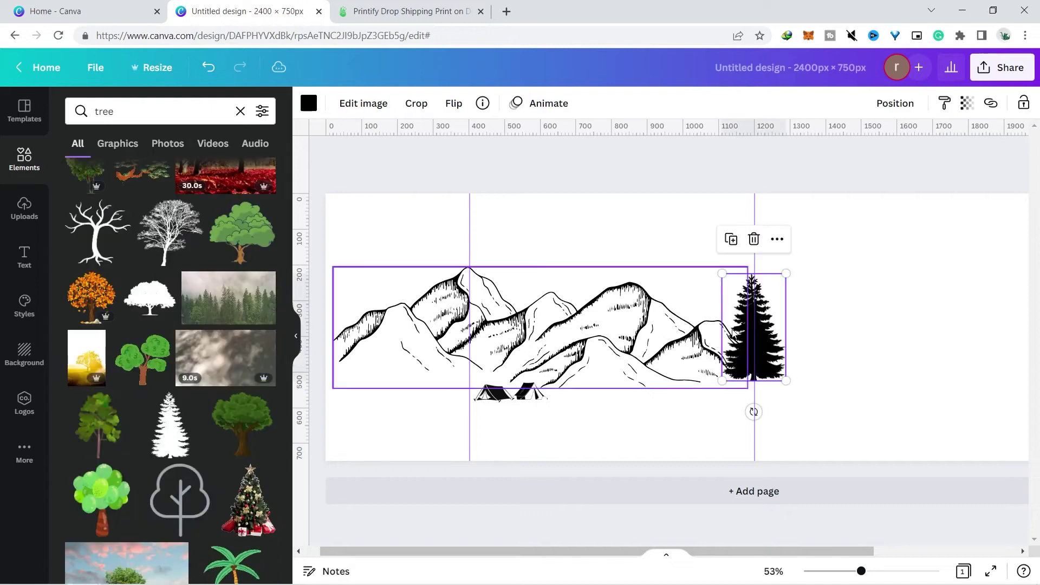
drag(786, 274, 709, 301)
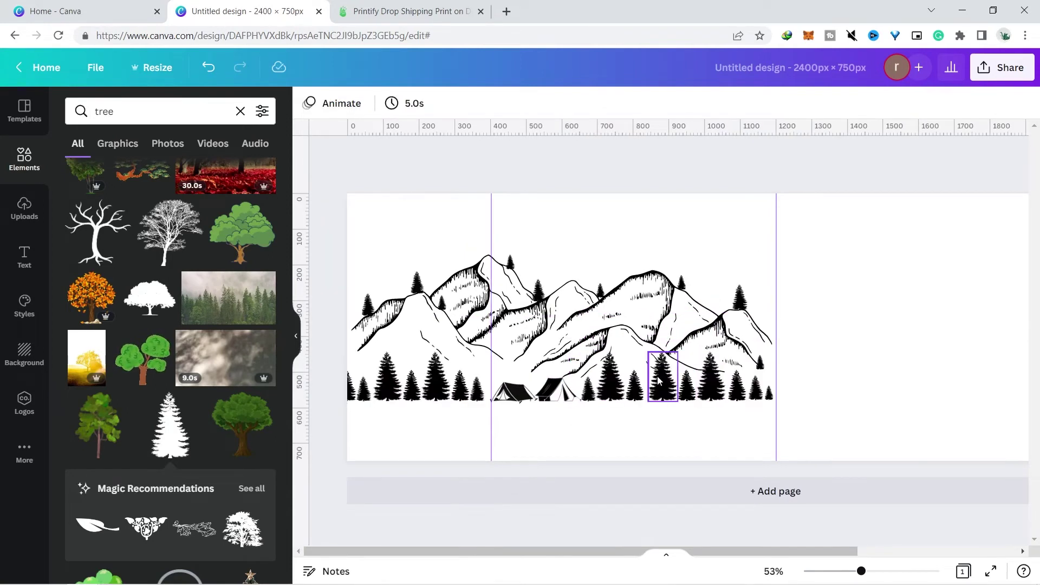
Nudge the tiny trees on the peaks and slopes, then select the mountain image
click(510, 262)
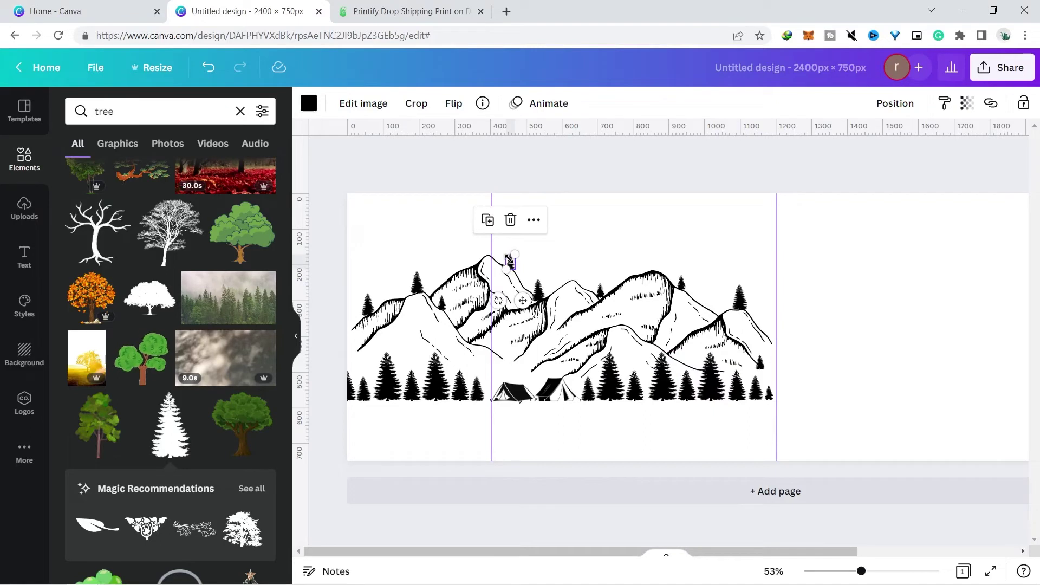
drag(510, 261, 510, 259)
click(532, 268)
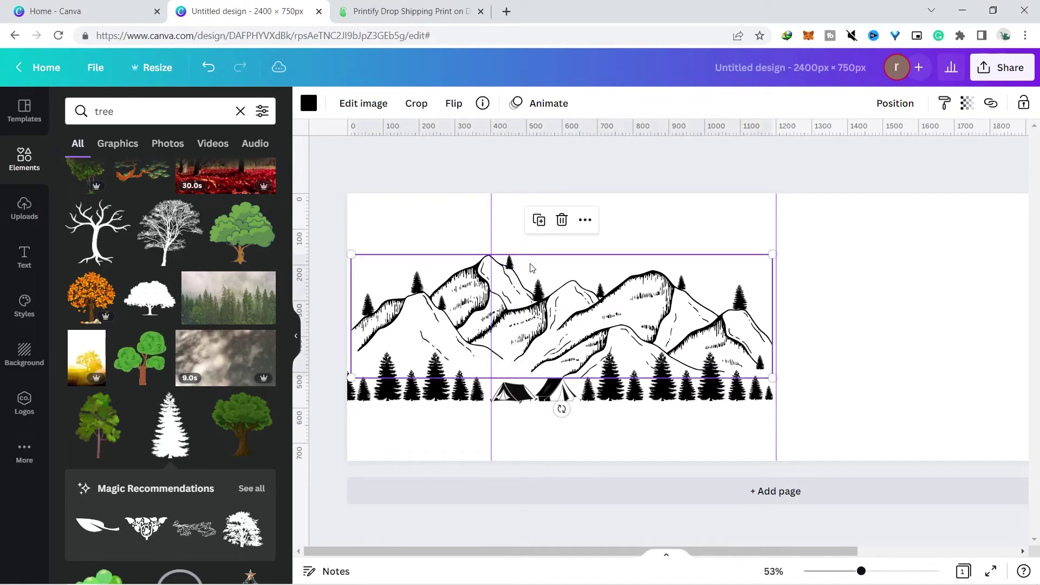
click(740, 297)
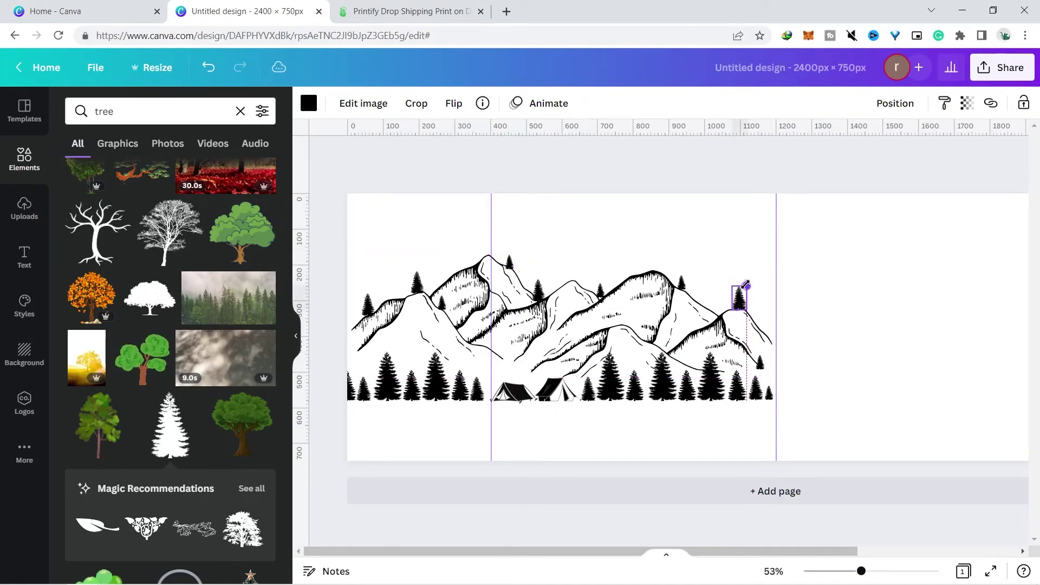
click(743, 290)
click(803, 294)
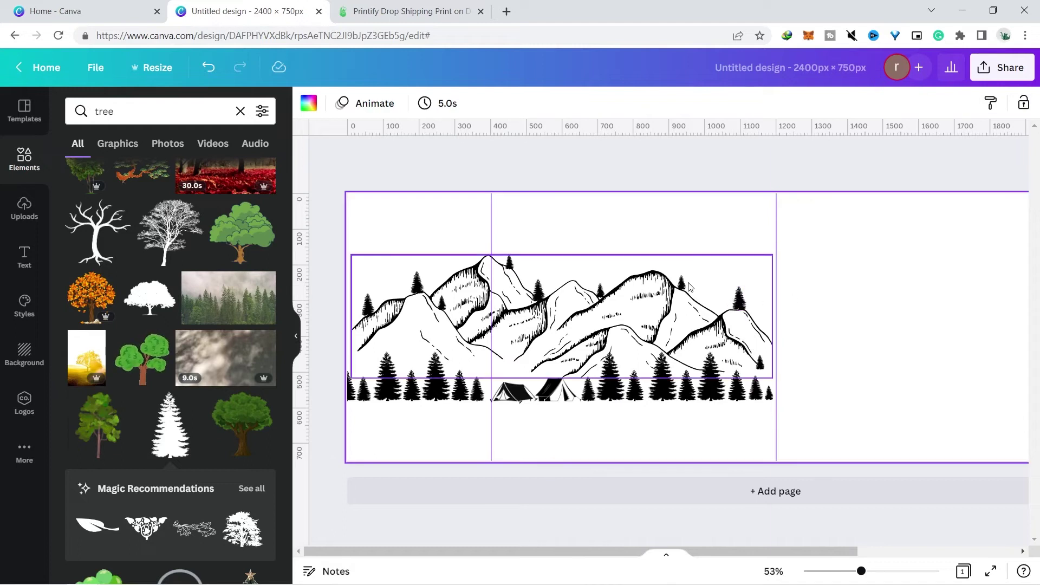
click(600, 290)
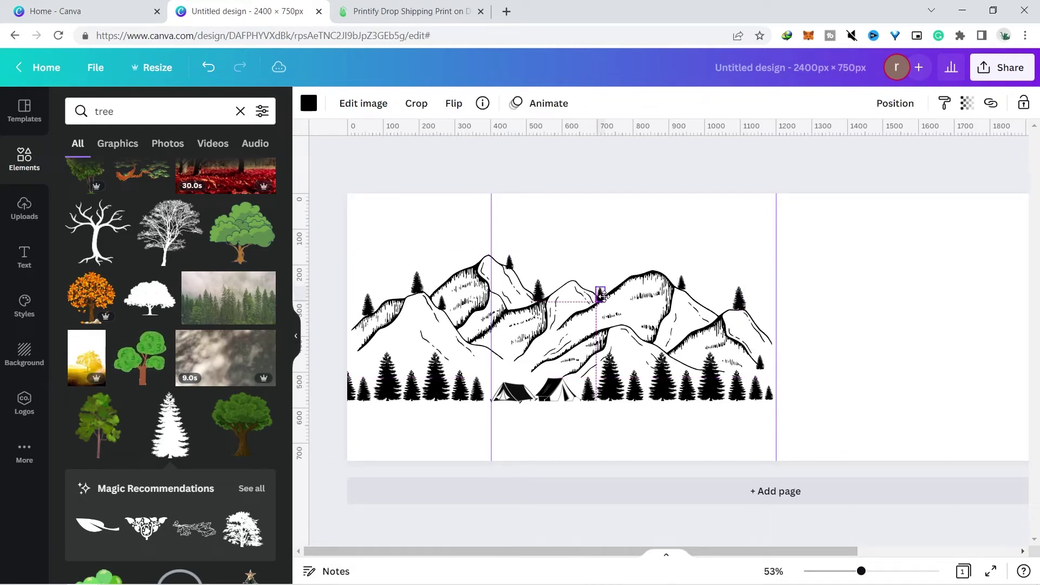
click(653, 263)
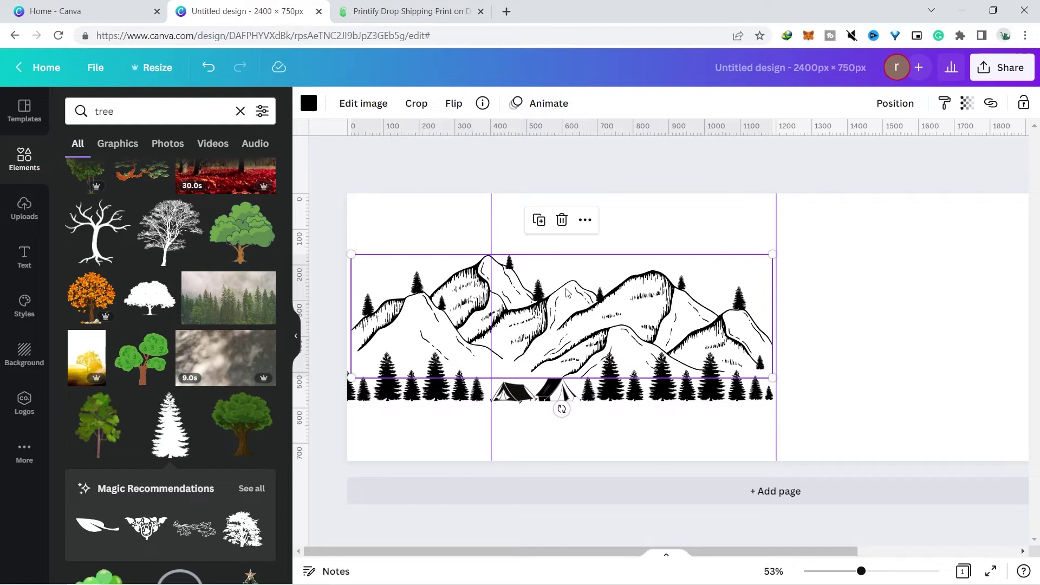
Search 'moon', filter to graphics, and place a shrunken cloud-and-moon at top-left
click(157, 111)
text(moon)
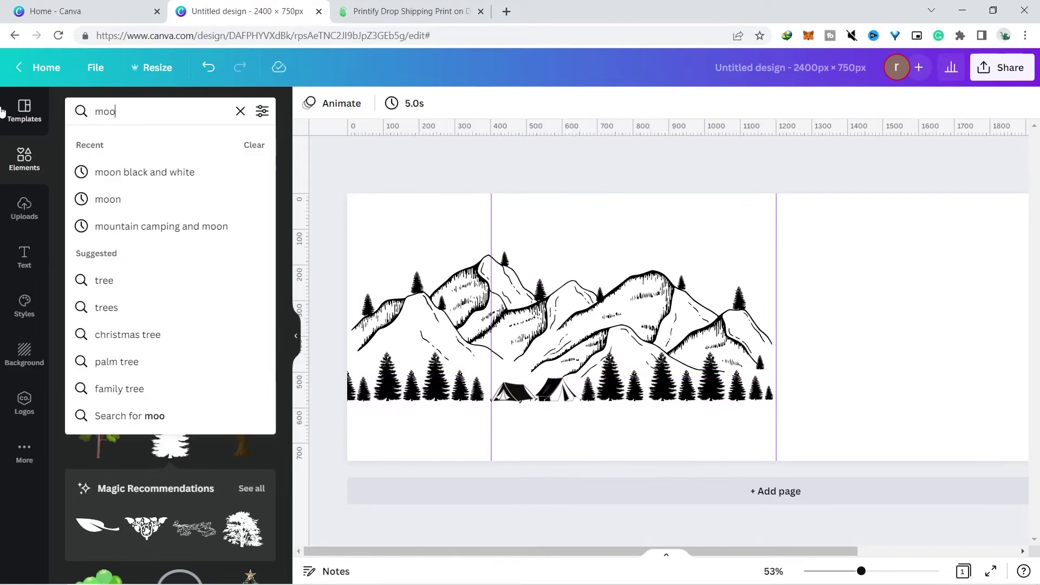
key(Return)
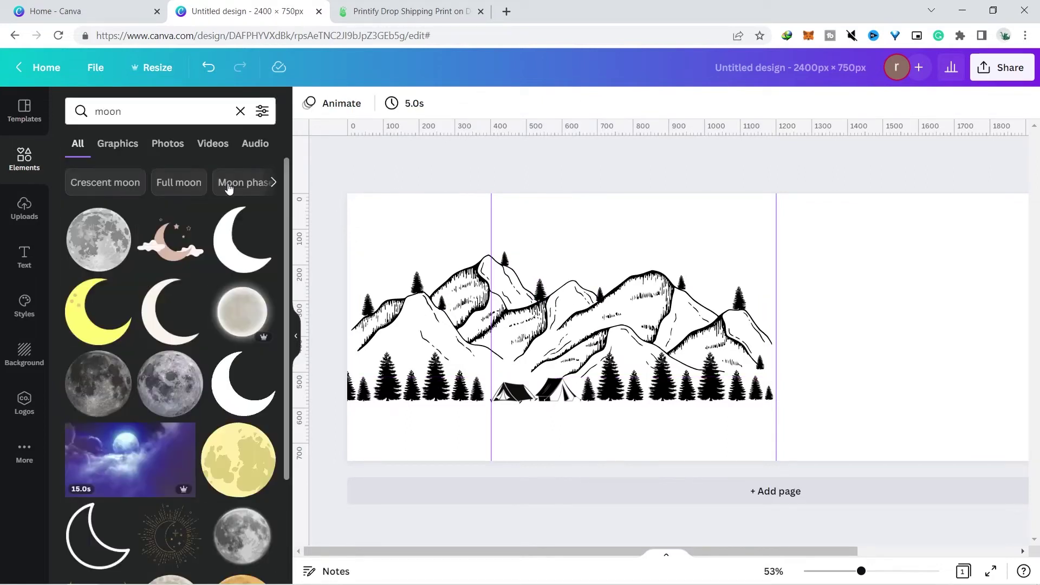
drag(285, 224, 276, 408)
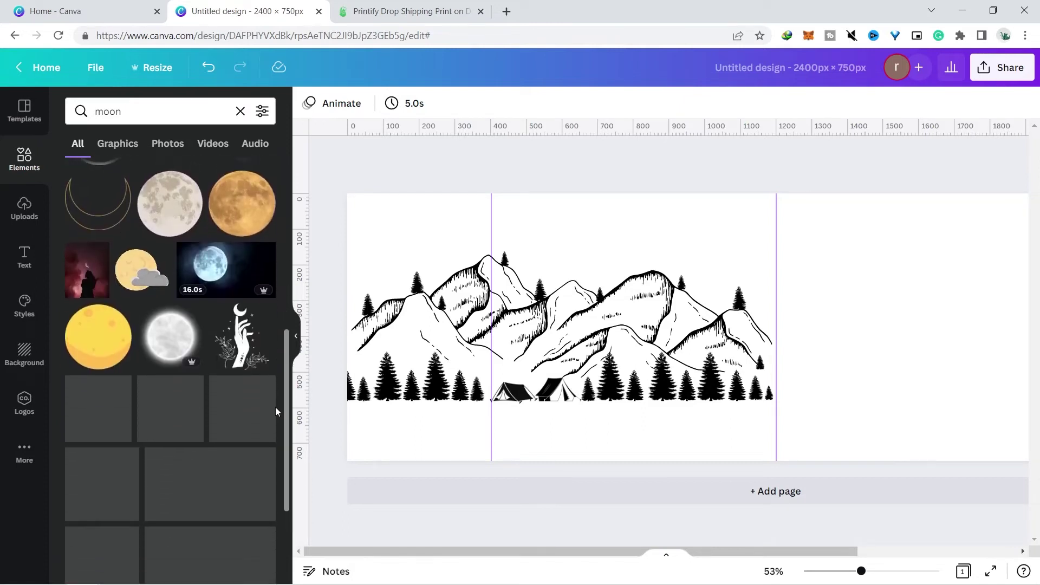
click(114, 148)
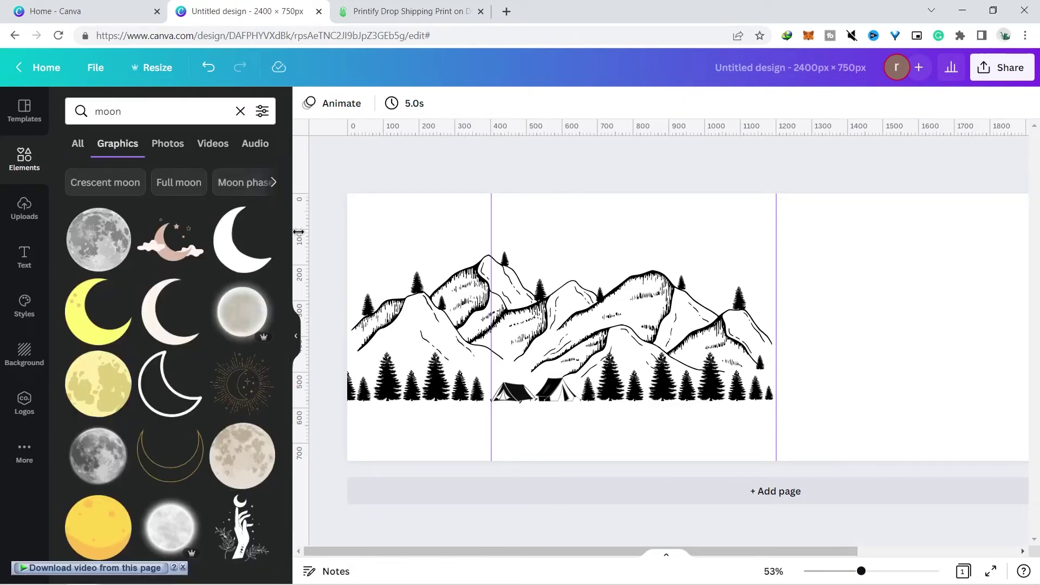
drag(286, 232, 280, 365)
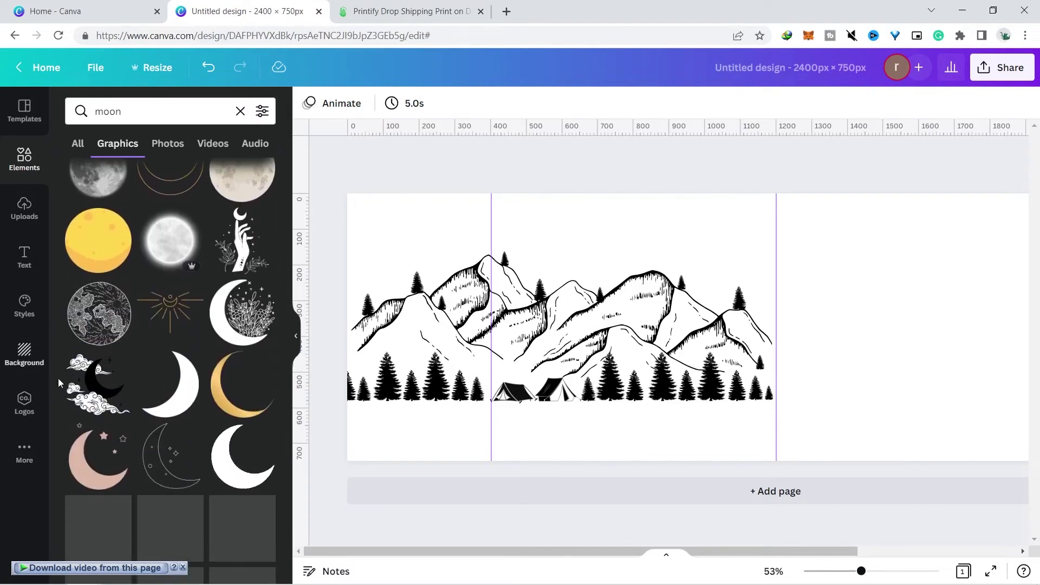
click(76, 382)
drag(828, 284, 641, 220)
drag(612, 259, 411, 234)
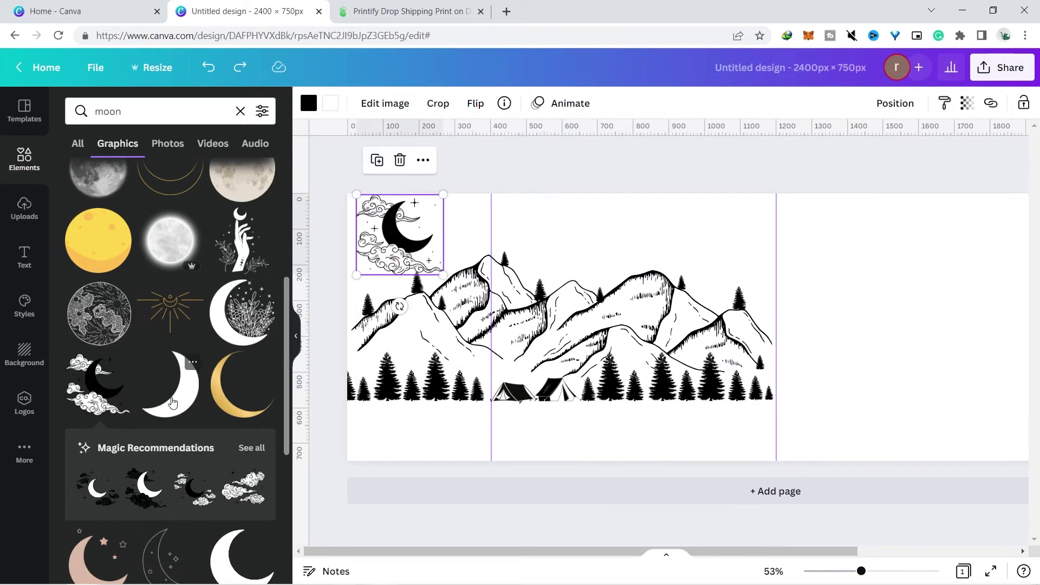
Add a plain crescent moon, delete the cloud-moon, and shrink the crescent above the left mountains
click(172, 402)
click(414, 240)
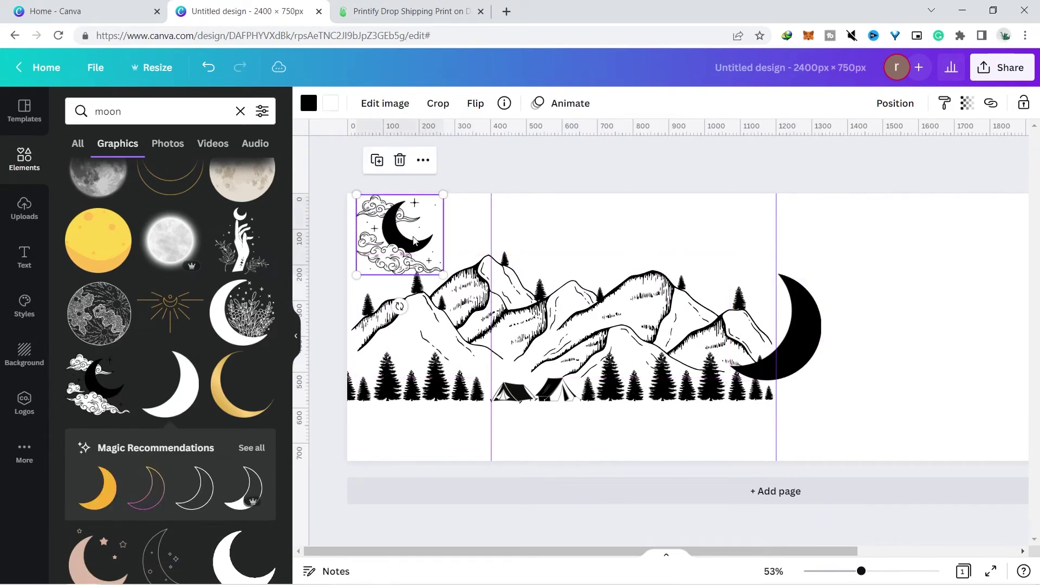
key(Delete)
click(807, 324)
drag(808, 323, 509, 221)
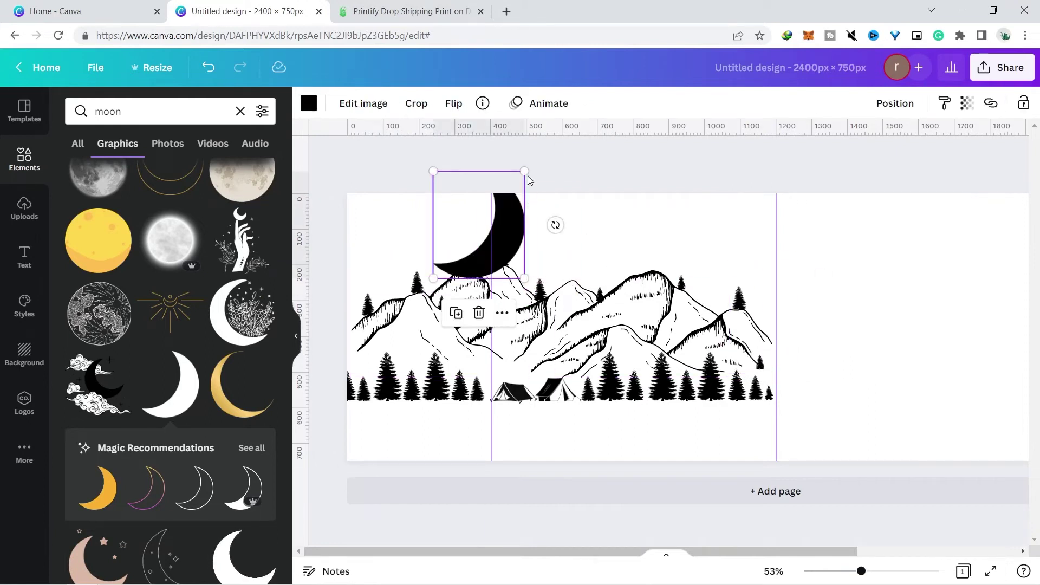
drag(529, 181, 455, 226)
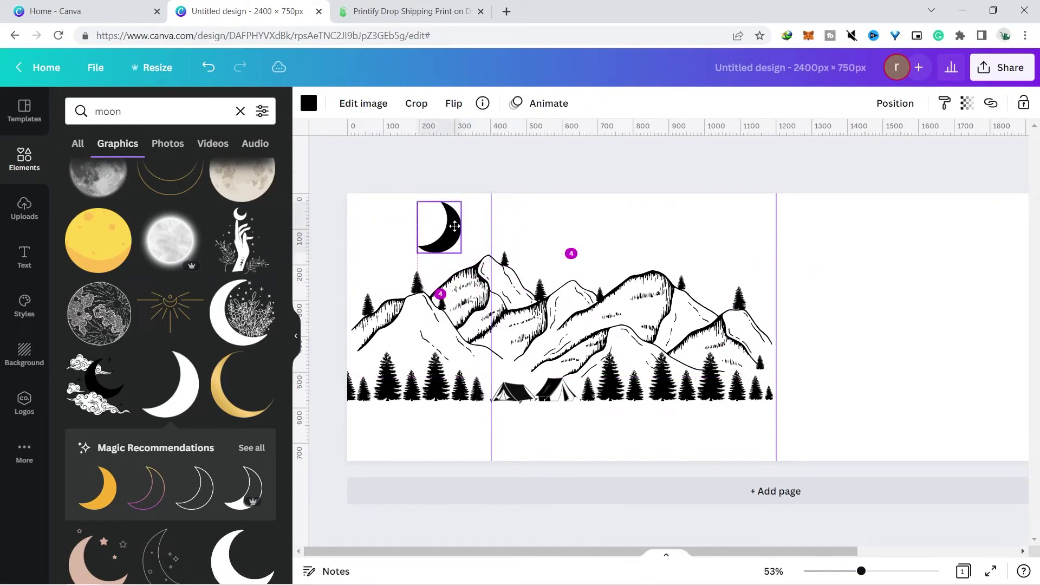
Flip the crescent moon horizontally and make it slightly smaller
click(453, 103)
click(456, 138)
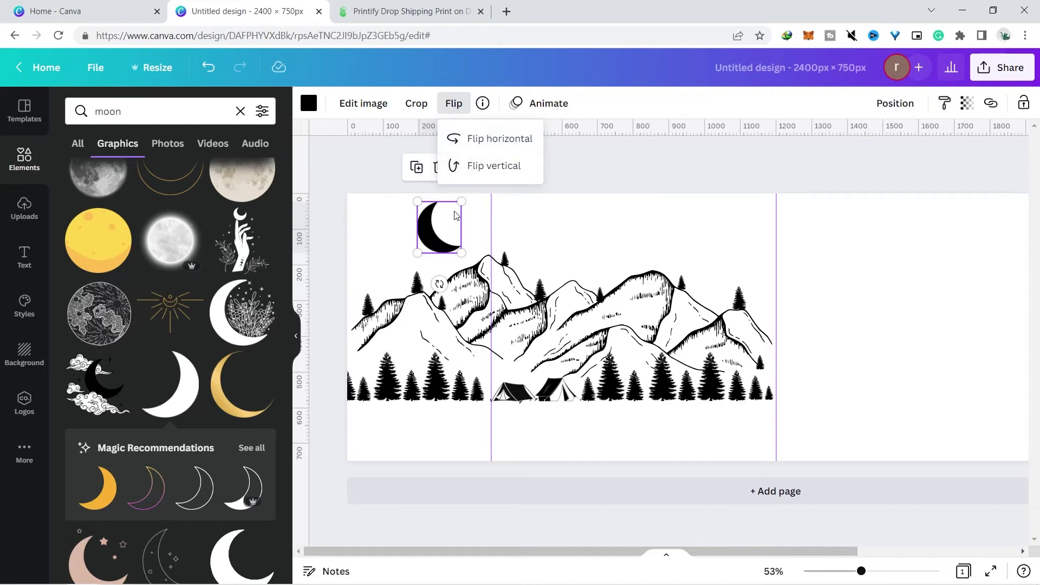
drag(464, 200, 459, 212)
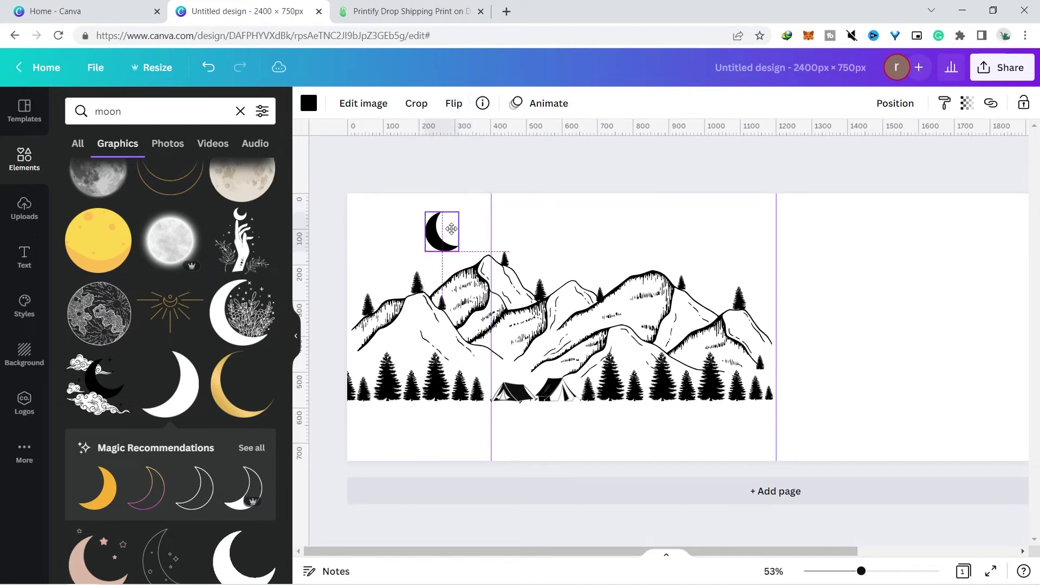
click(611, 171)
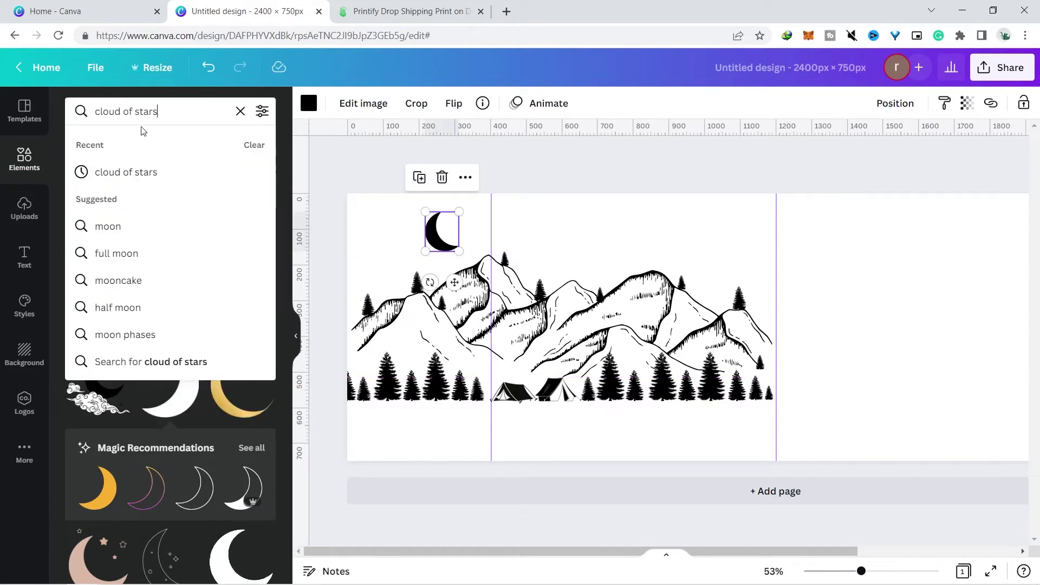
key(Return)
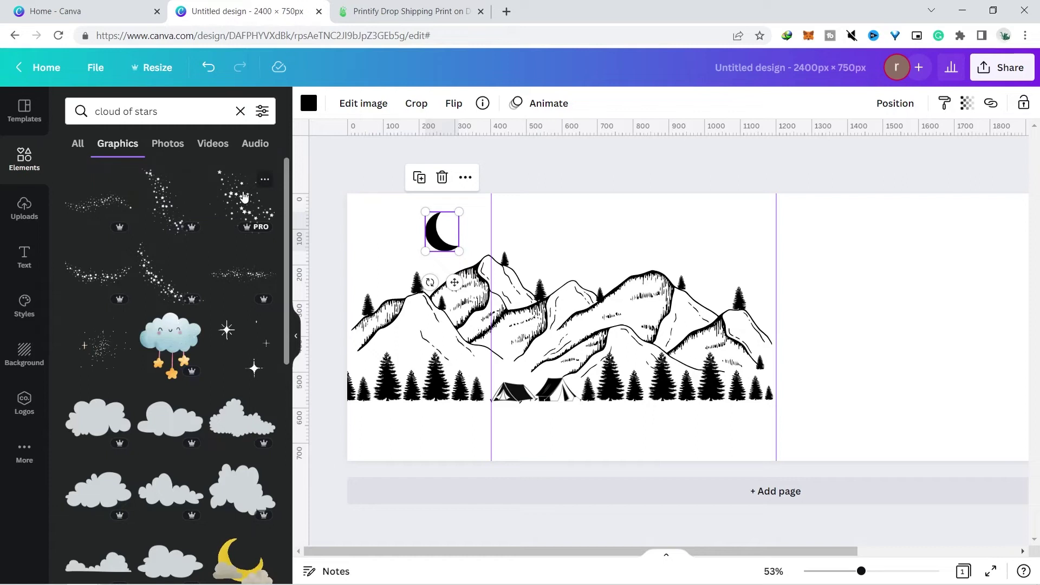
Add the black star sprinkle graphic, enlarge it, and spread its clusters across the sky and top-left
click(243, 196)
drag(563, 235, 534, 222)
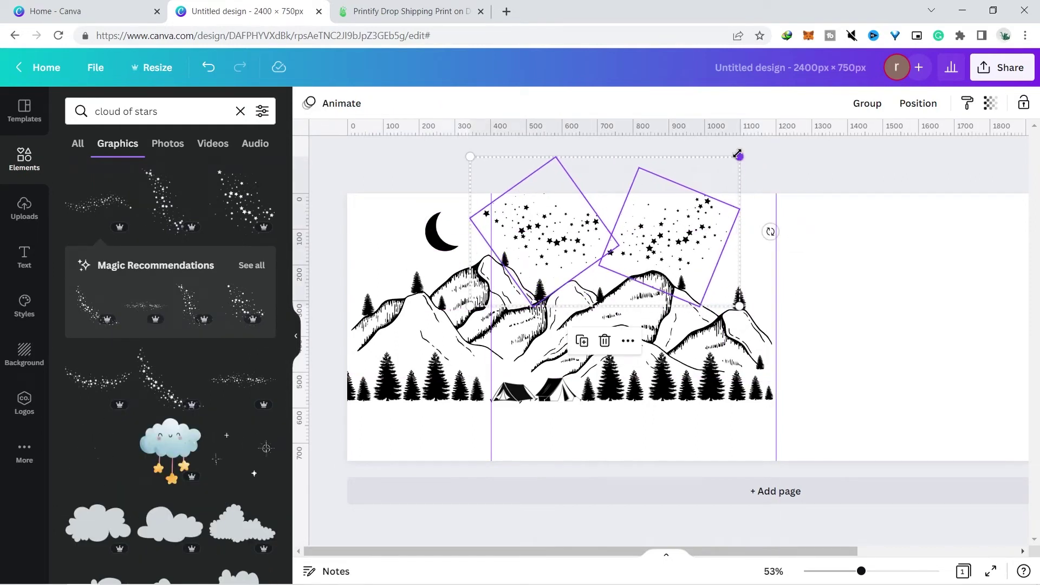
drag(738, 155, 754, 148)
drag(716, 210, 721, 222)
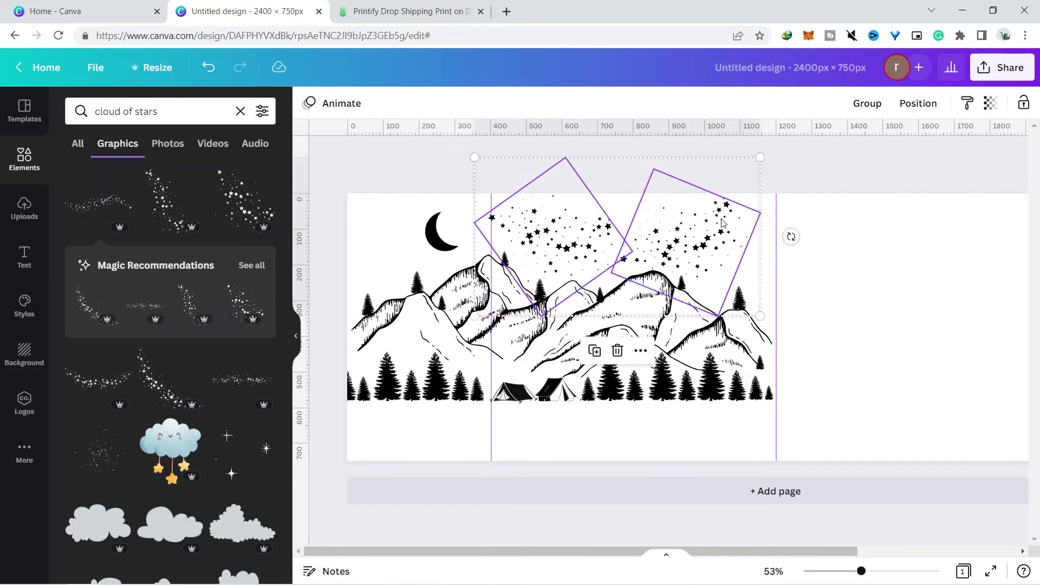
click(829, 233)
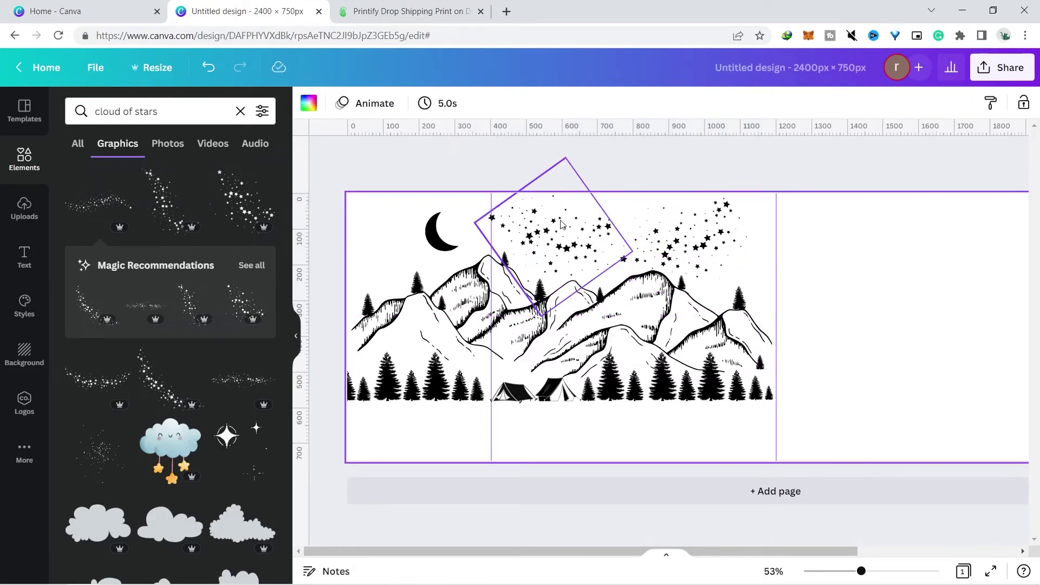
drag(563, 228, 387, 268)
Nudge the middle star cluster left, then add a heading with the couple's names at the bottom
drag(627, 226, 611, 225)
click(815, 200)
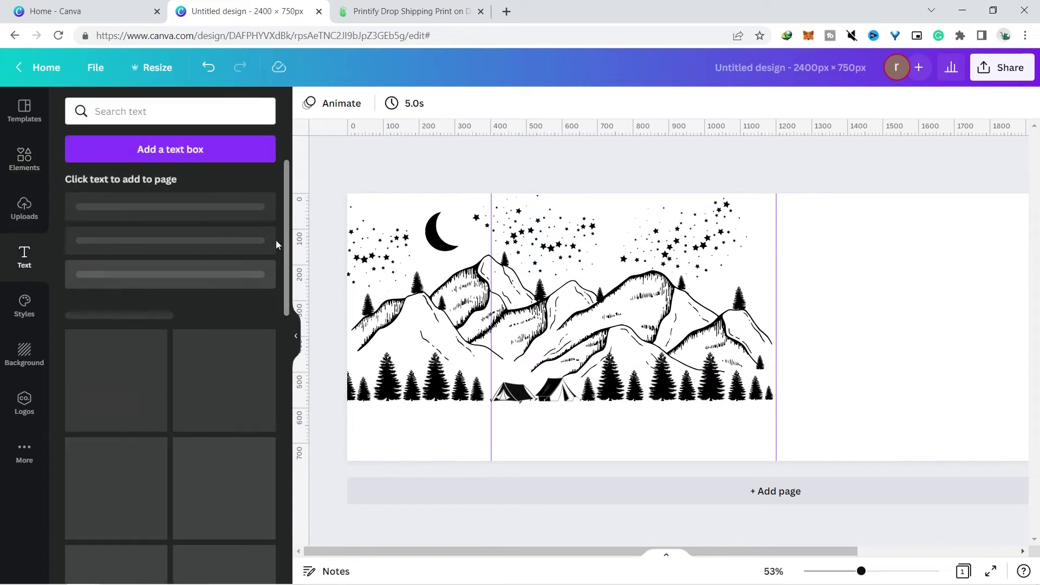
click(148, 212)
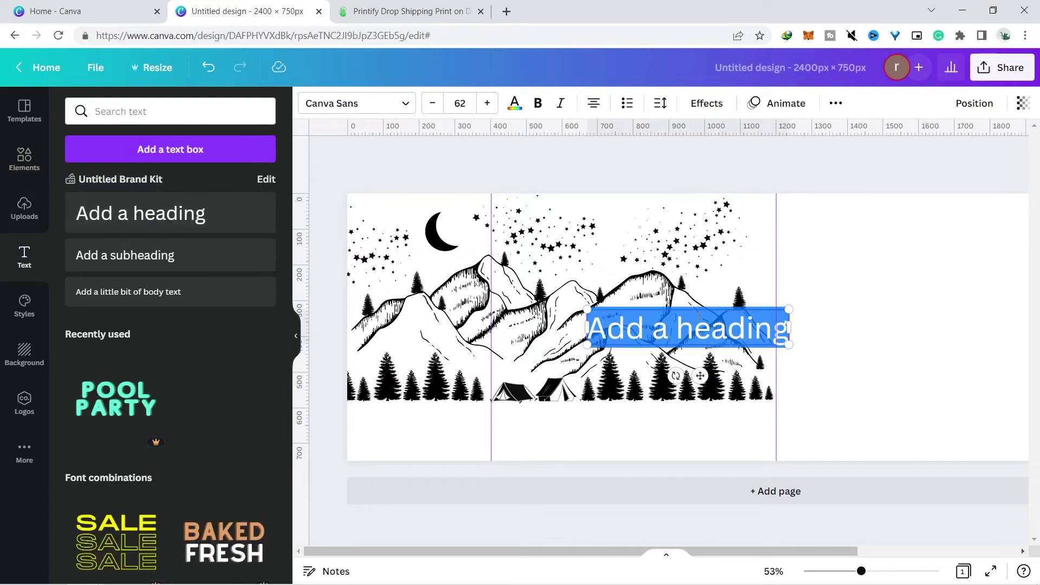
drag(700, 375, 534, 482)
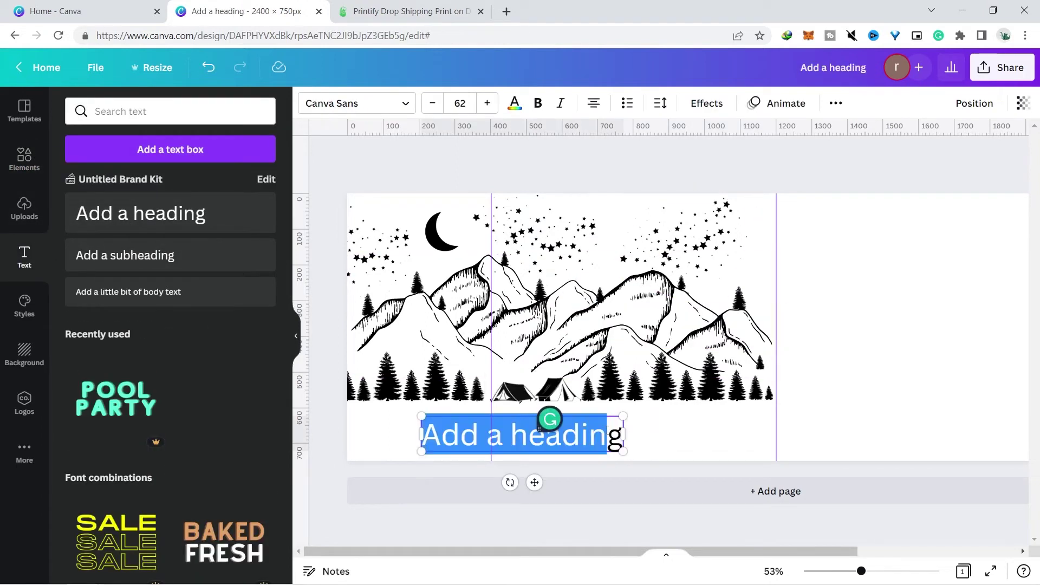
text(Ariana X Andrew)
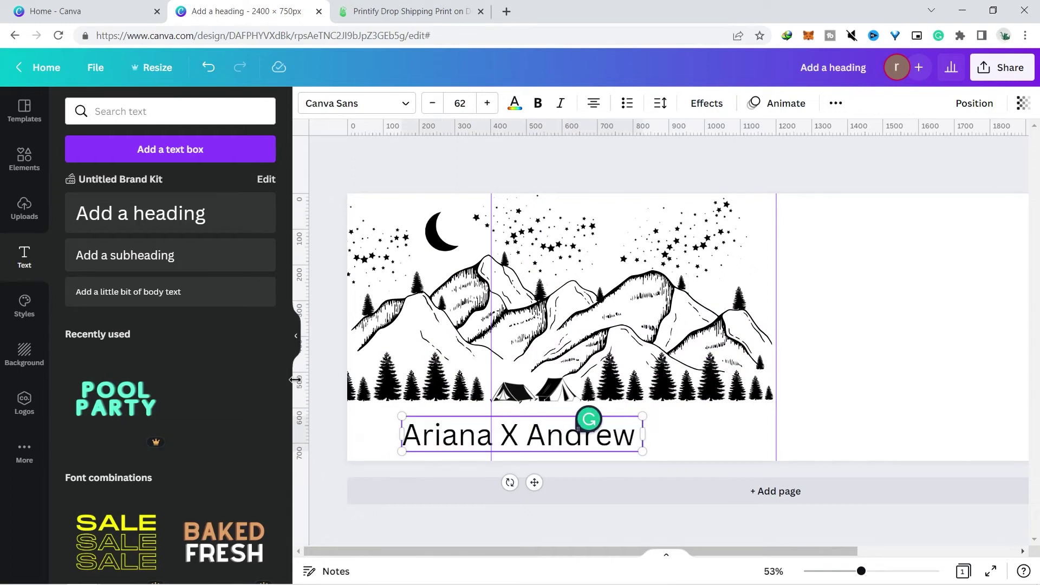
click(330, 379)
drag(580, 433, 598, 433)
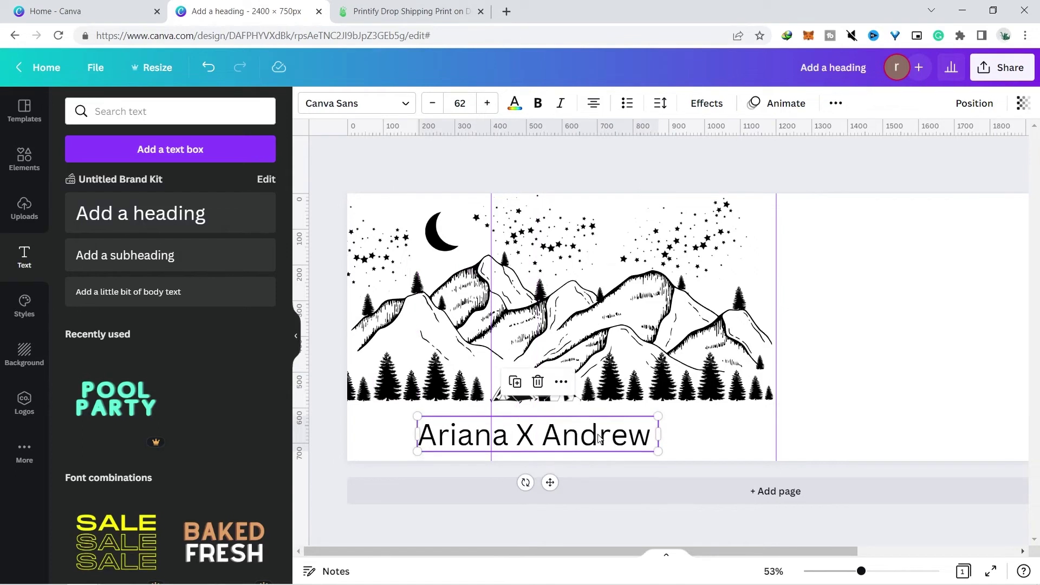
Set the names text in the Bellaboo script font
double_click(598, 434)
key(ctrl+a)
click(362, 104)
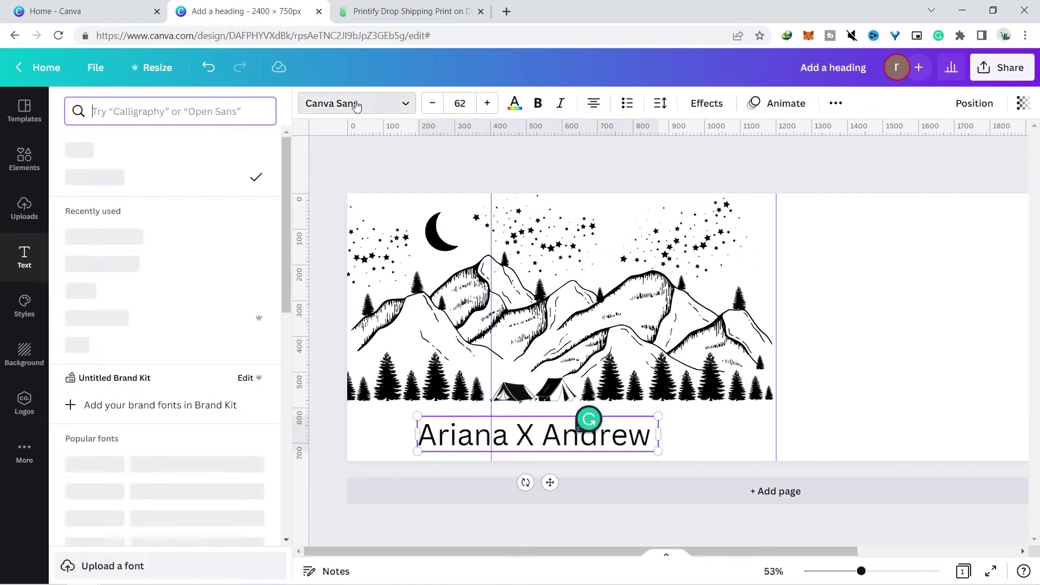
text(bellab)
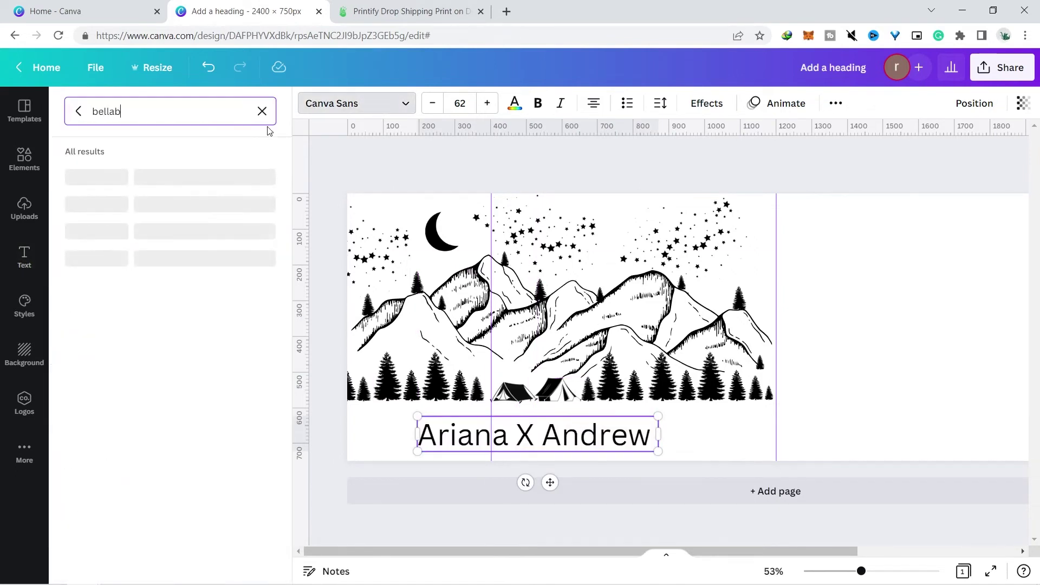
click(135, 177)
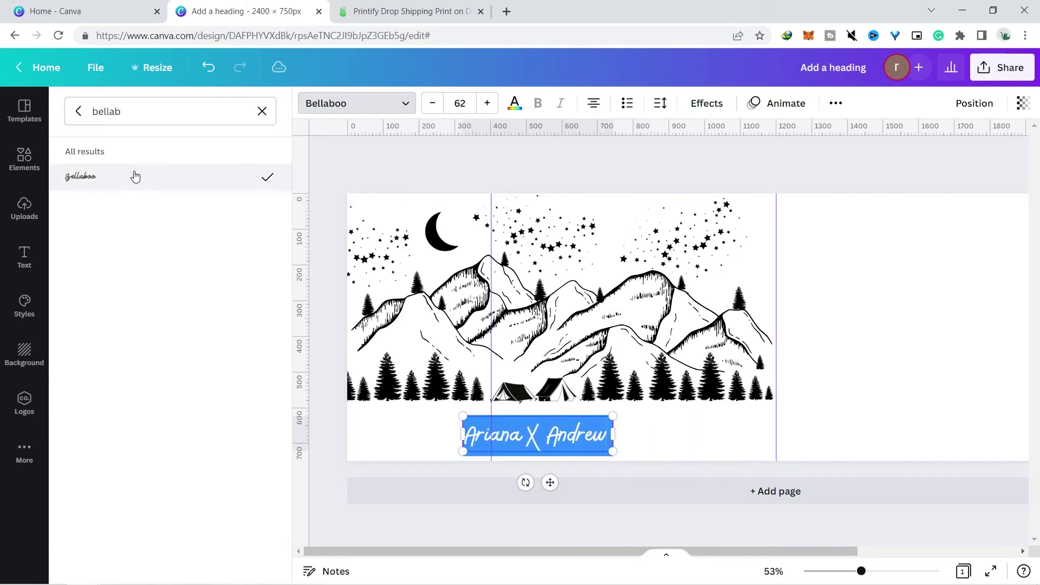
Widen the names' letter spacing to 55
click(660, 103)
mouse_move(706, 167)
mouse_down()
mouse_move(735, 169)
mouse_move(714, 175)
mouse_up()
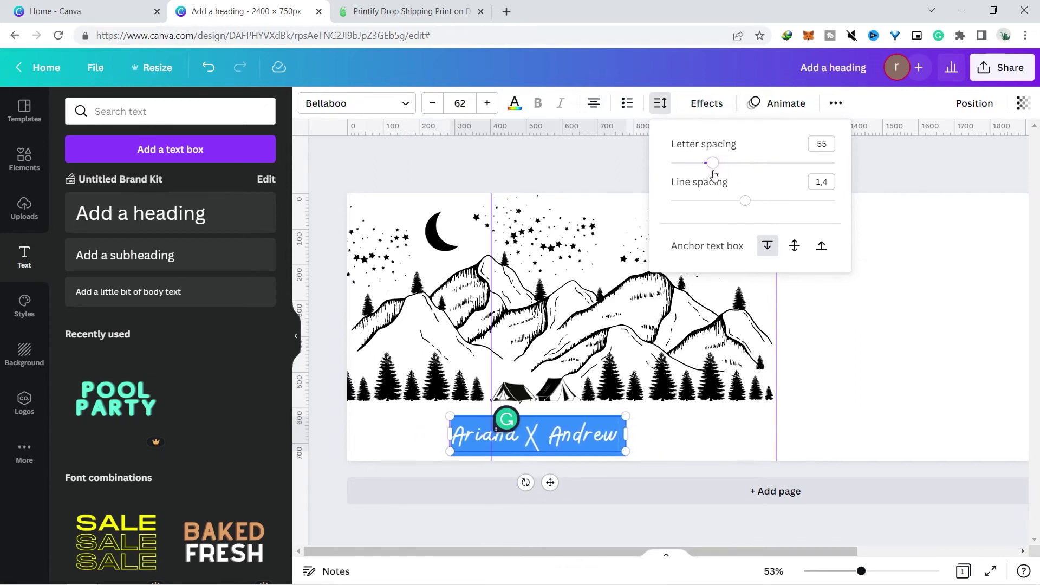
key(Escape)
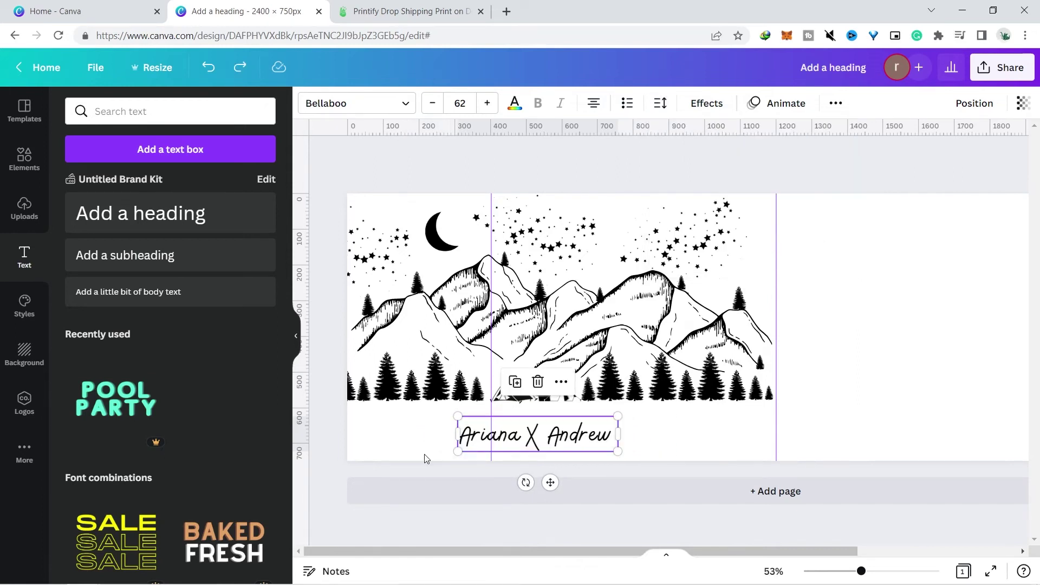
Paste a copy of the names text box onto the right half of the design
right_click(518, 441)
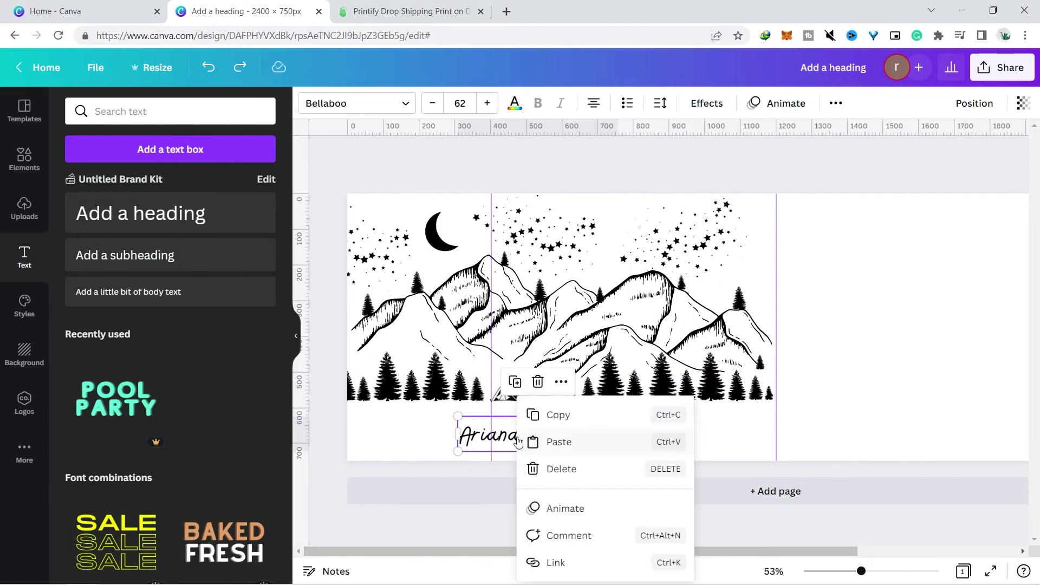
click(562, 425)
click(835, 311)
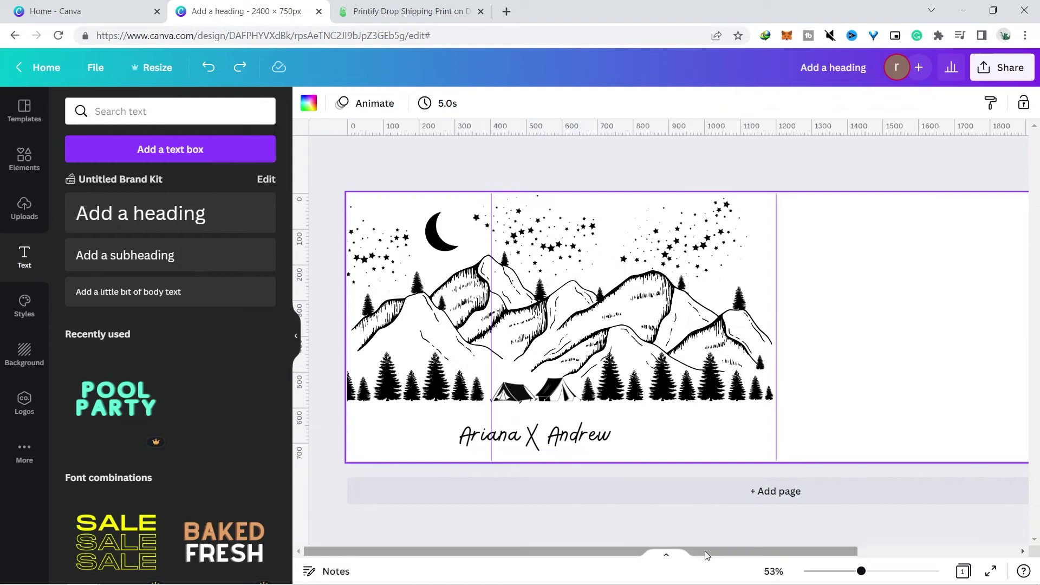
scroll(802, 300, right, 5)
key(ctrl+v)
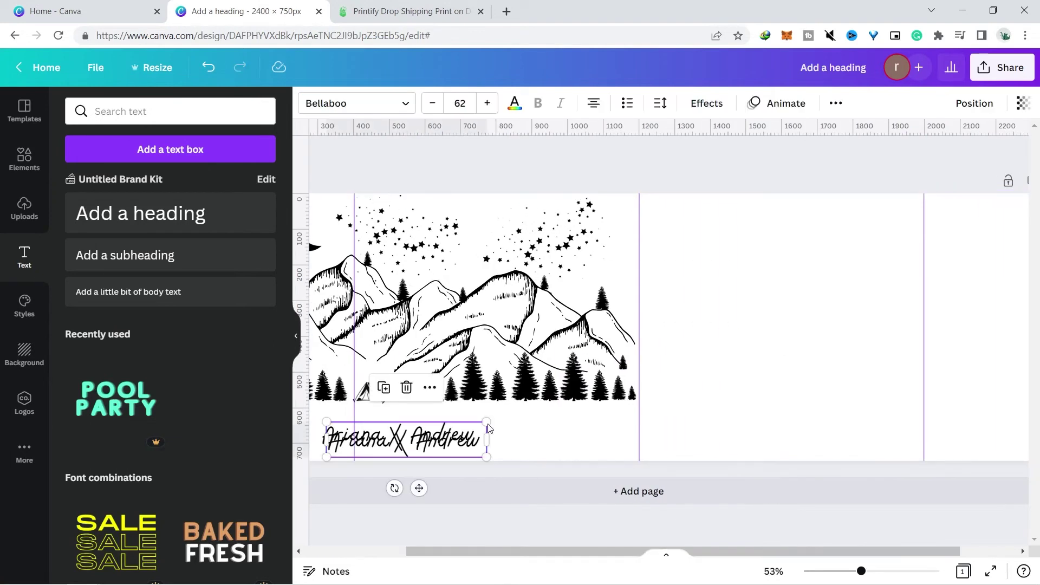
drag(448, 445, 930, 296)
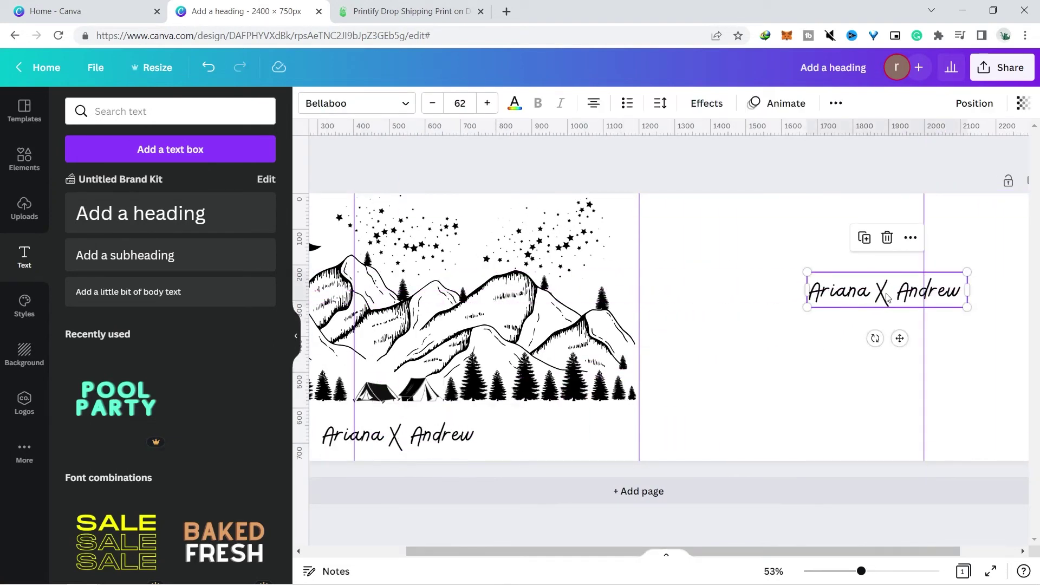
Stack the copied names on three lines and set their font size to 153
double_click(880, 290)
click(878, 289)
key(ctrl+z)
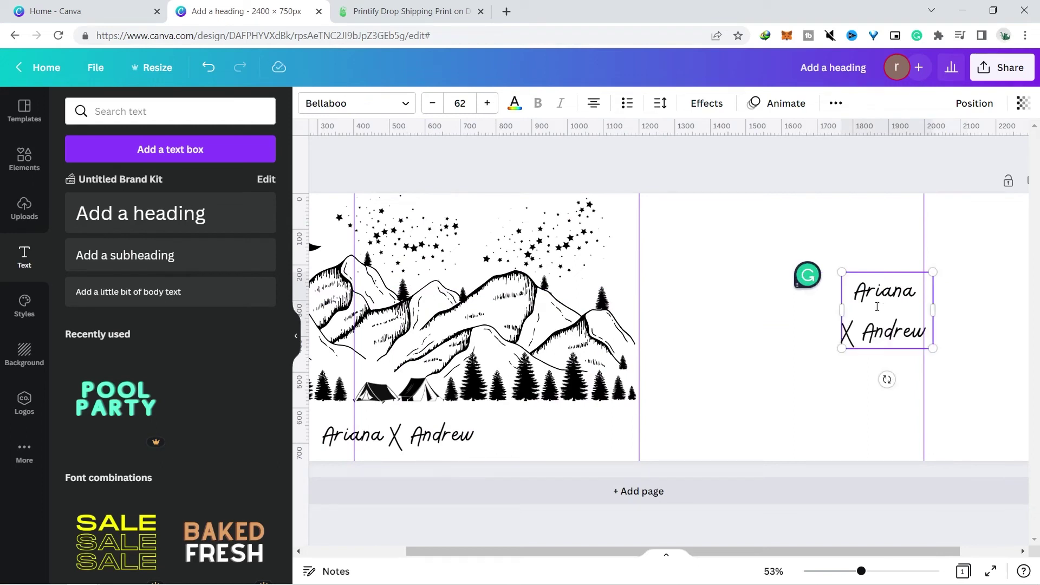
key(Return)
key(ctrl+a)
click(459, 103)
text(150)
key(Return)
click(487, 103)
click(487, 103)
click(487, 103)
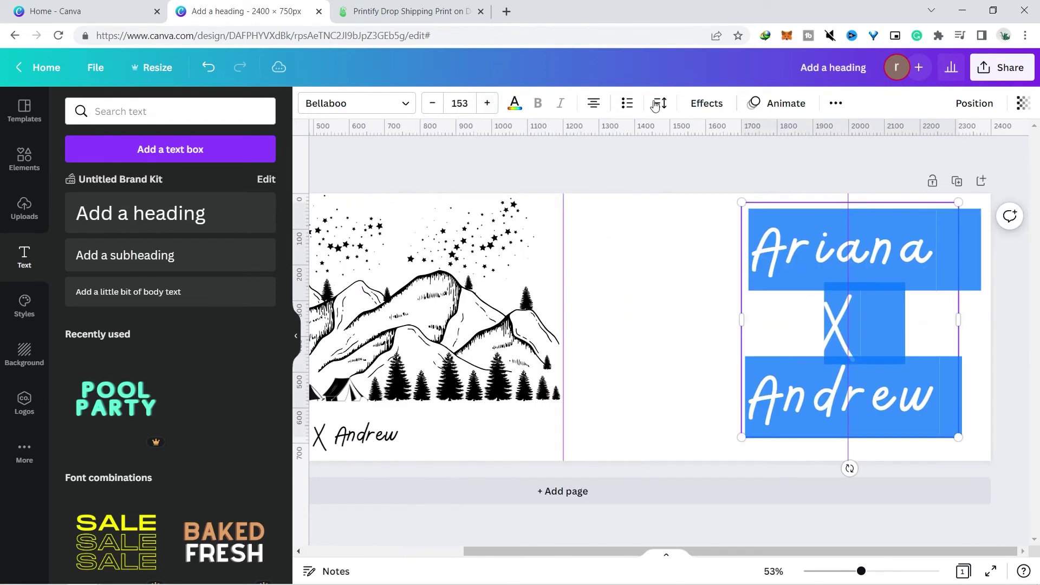
Enlarge the stacked names to font size 173
click(721, 180)
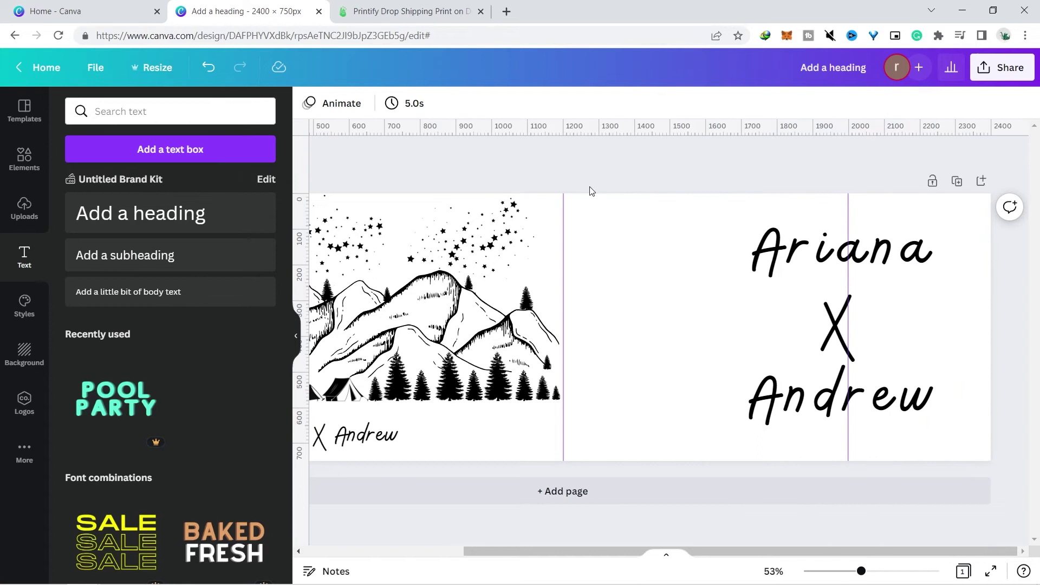
click(821, 247)
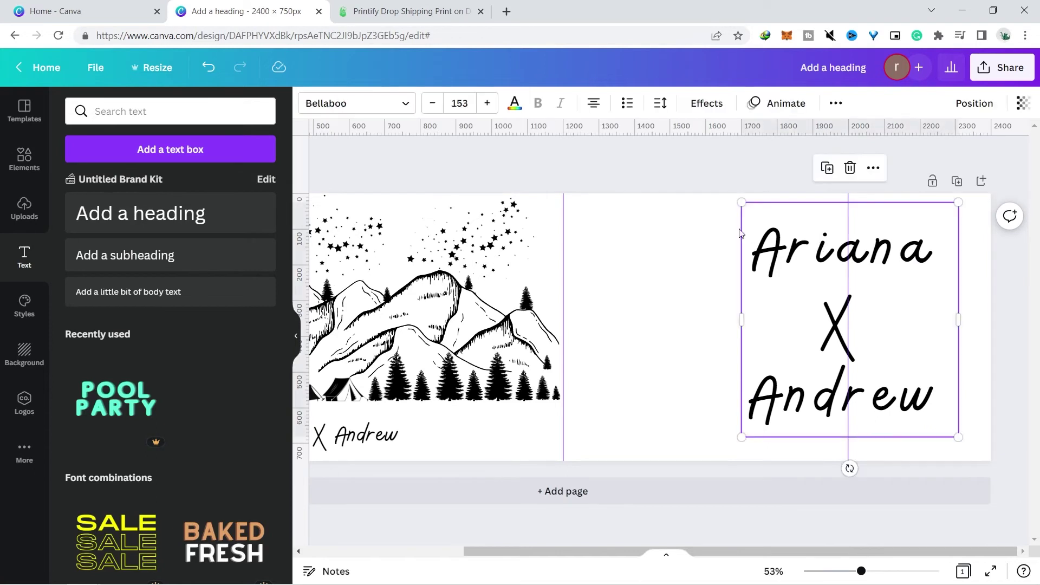
click(487, 103)
click(487, 103)
click(487, 103)
click(487, 103)
click(487, 103)
click(487, 103)
click(487, 103)
click(487, 102)
click(487, 103)
click(487, 103)
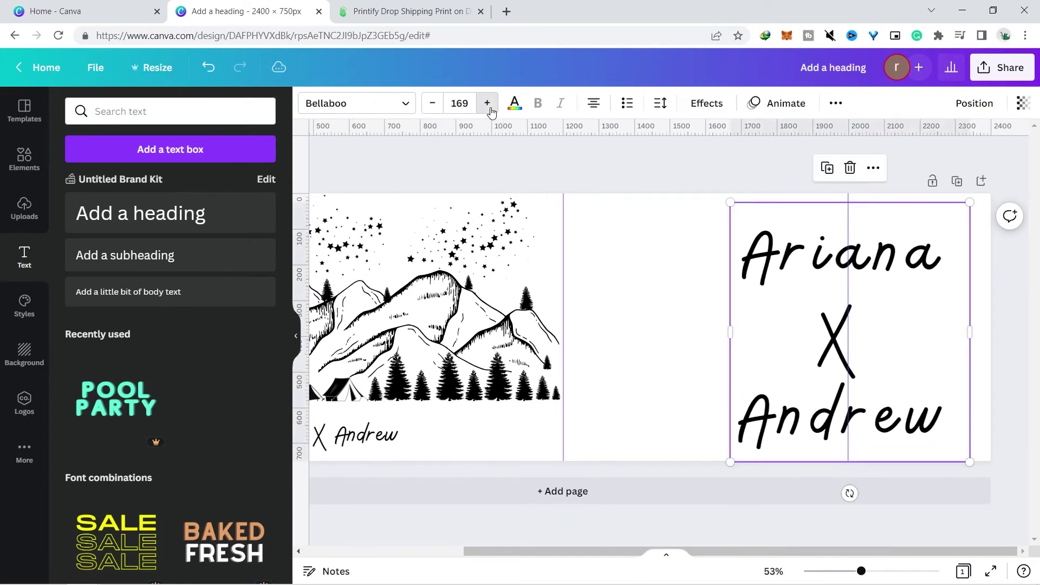
click(487, 103)
click(487, 103)
click(487, 103)
click(487, 102)
click(487, 103)
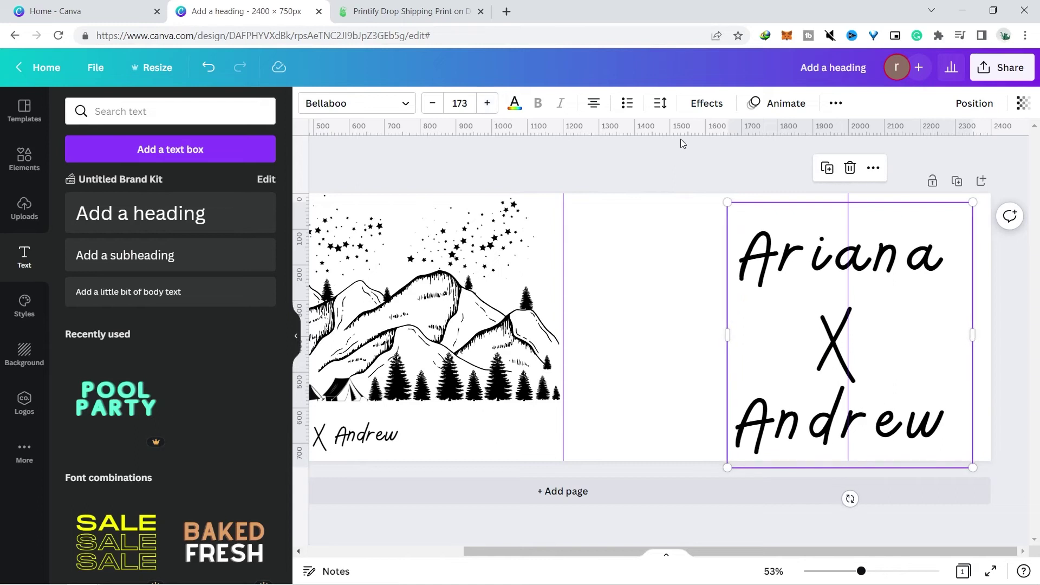
click(688, 166)
drag(711, 550, 557, 544)
Enlarge the one-line names on page one and move them up just under the trees
click(553, 442)
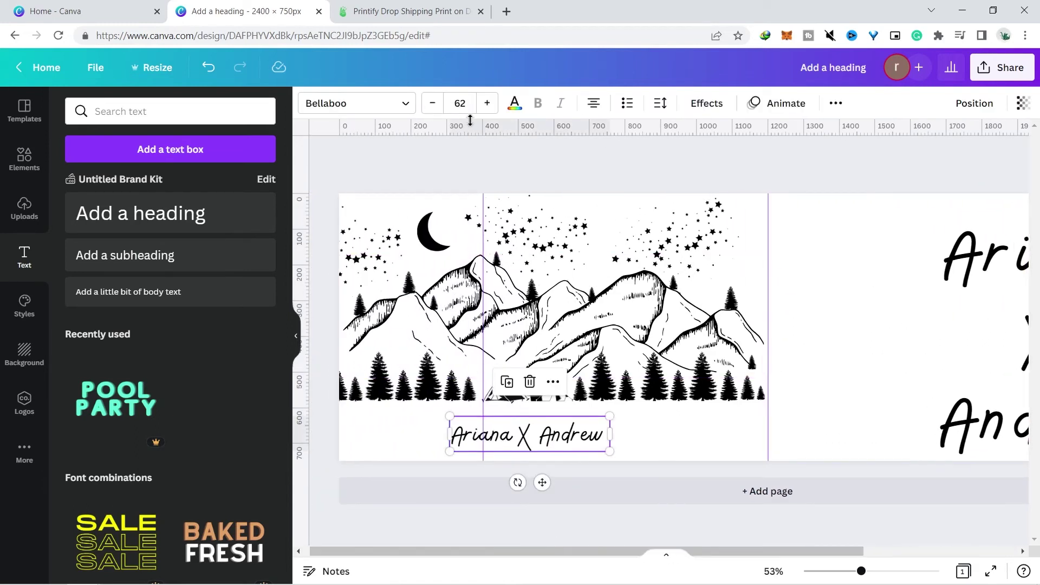
click(489, 106)
click(489, 106)
click(488, 106)
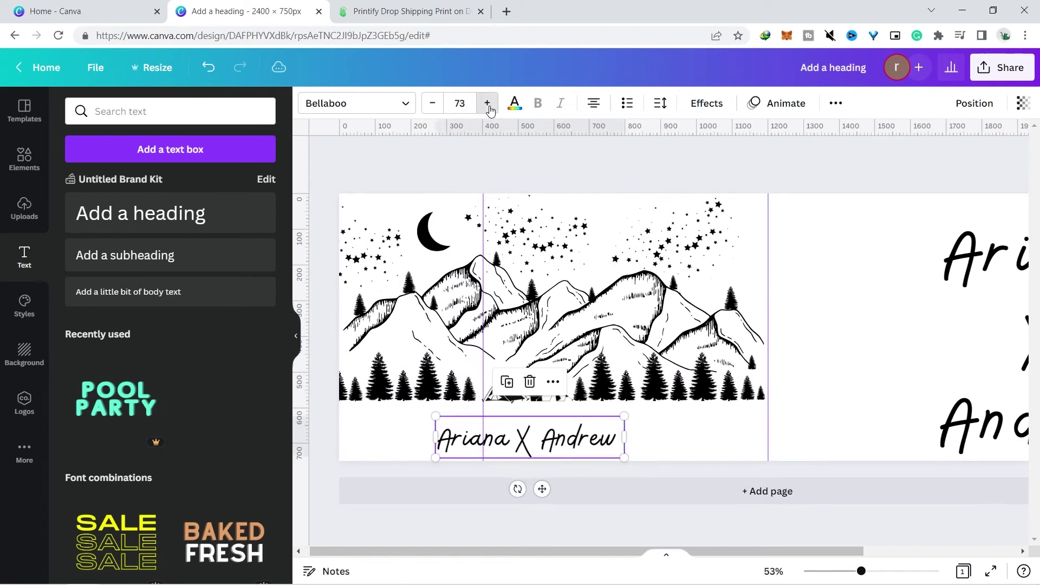
click(488, 104)
click(488, 103)
click(488, 103)
click(488, 103)
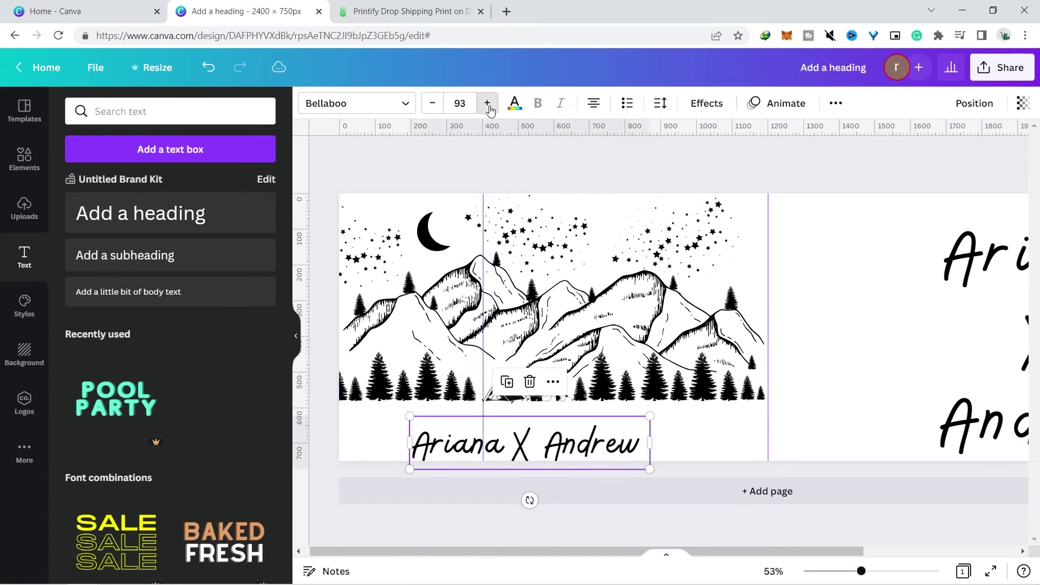
click(488, 104)
click(488, 103)
click(488, 104)
click(487, 104)
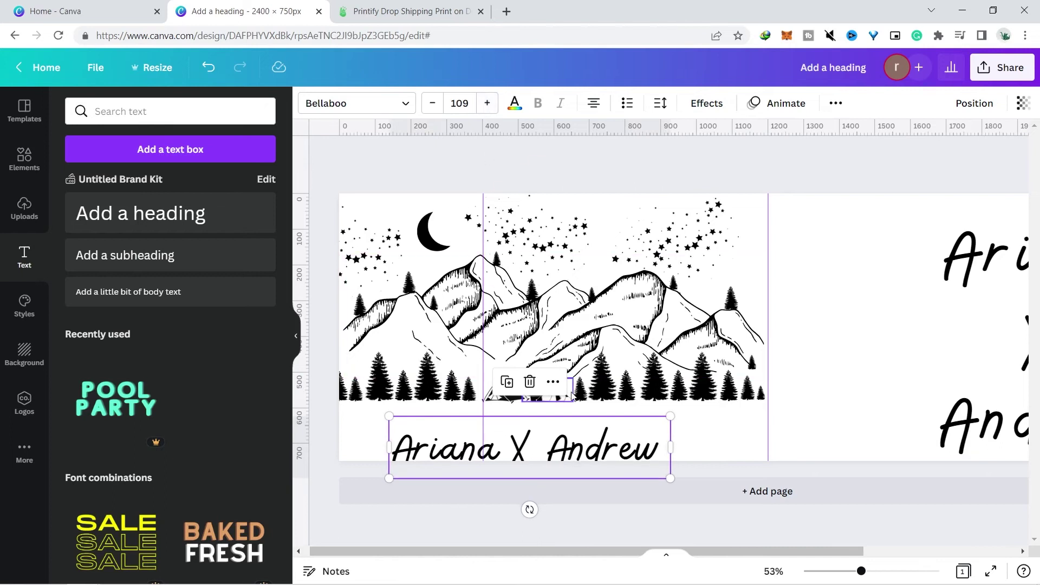
drag(583, 441, 585, 426)
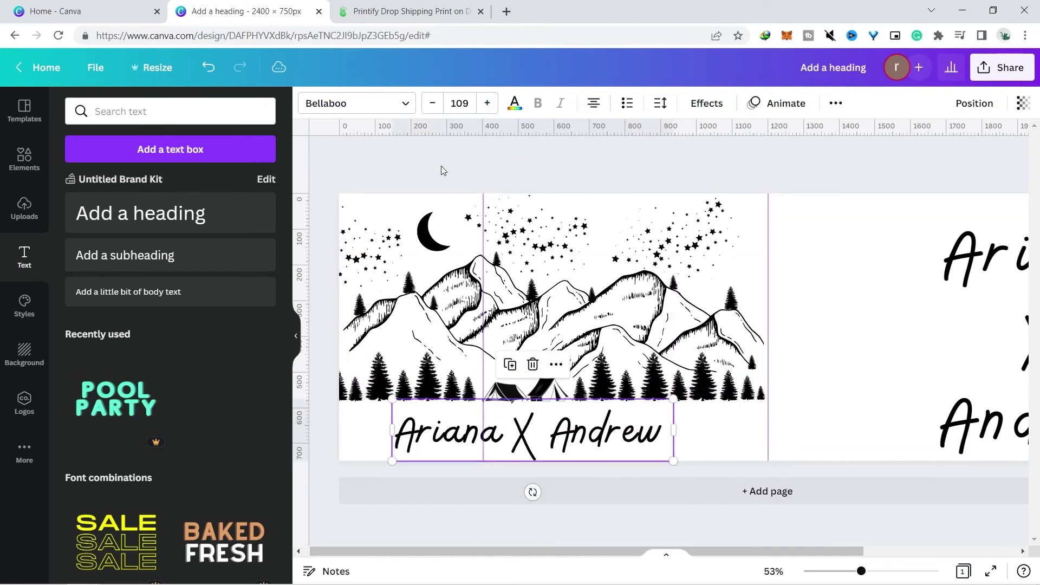
Increase the names line to font size 123 and centre it beneath the tents
click(488, 105)
click(487, 105)
click(488, 105)
click(488, 105)
click(488, 105)
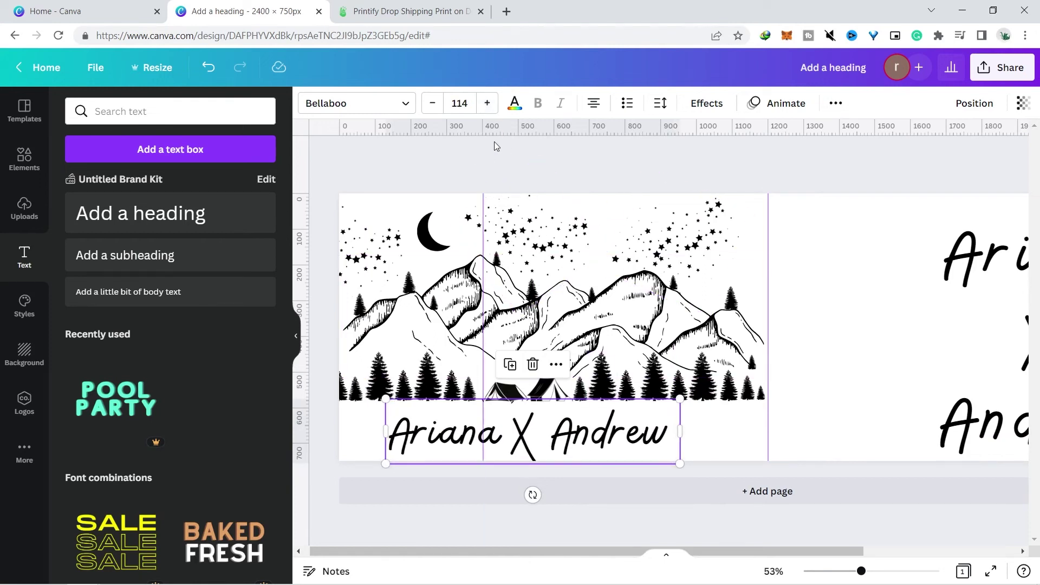
click(488, 104)
click(488, 103)
click(488, 103)
click(488, 104)
click(487, 103)
click(488, 104)
click(487, 104)
click(487, 103)
click(488, 103)
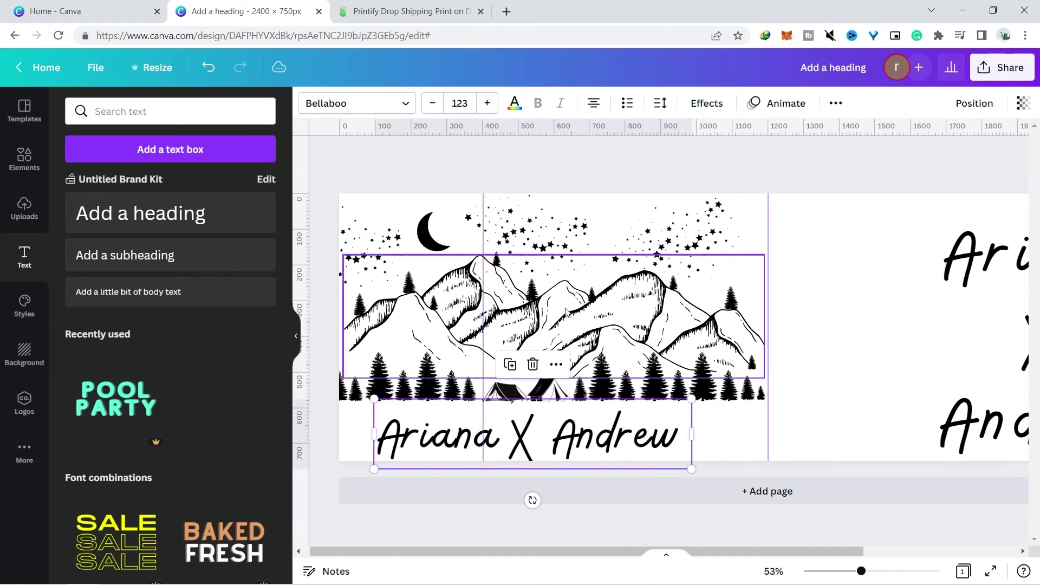
drag(589, 426, 591, 427)
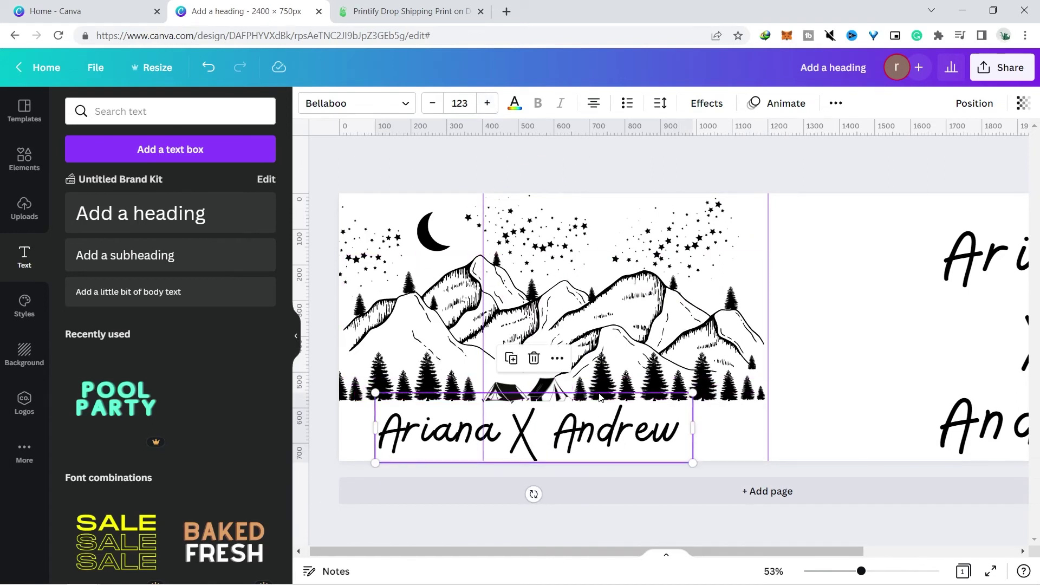
click(629, 171)
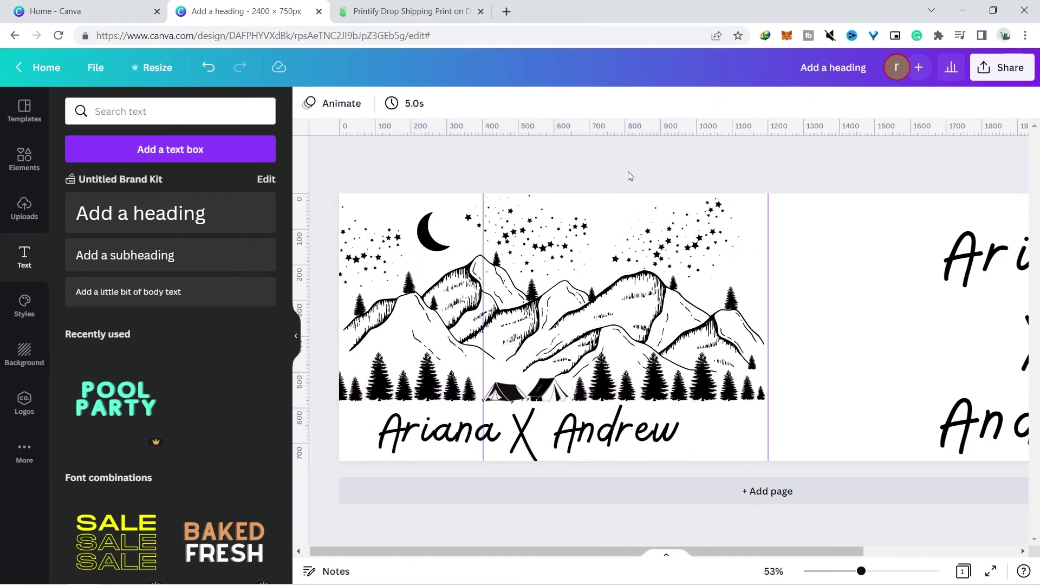
Download the design as a 3× PNG (7200 × 2250 px) with transparent background
click(1016, 76)
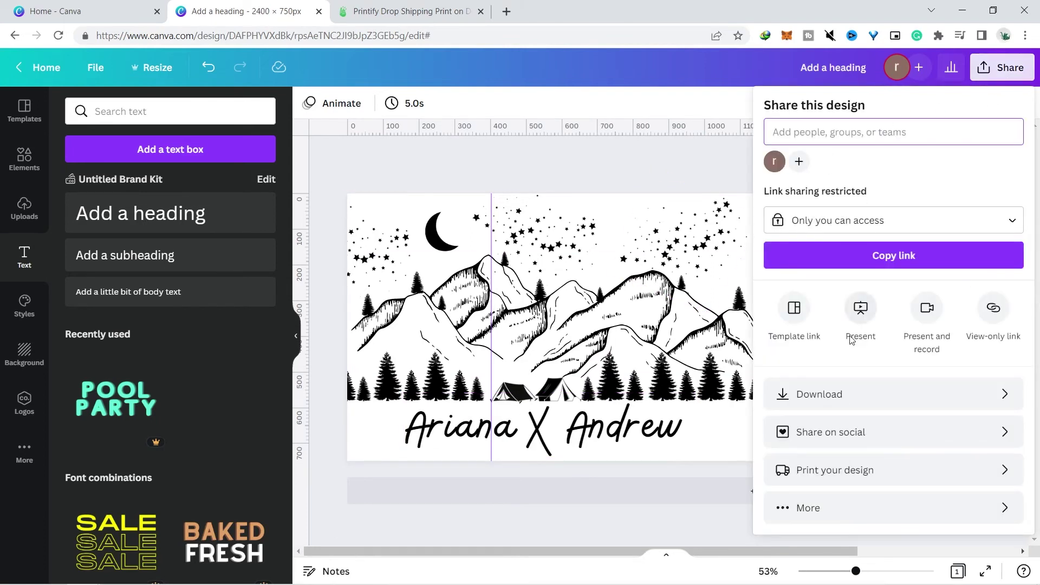
click(843, 399)
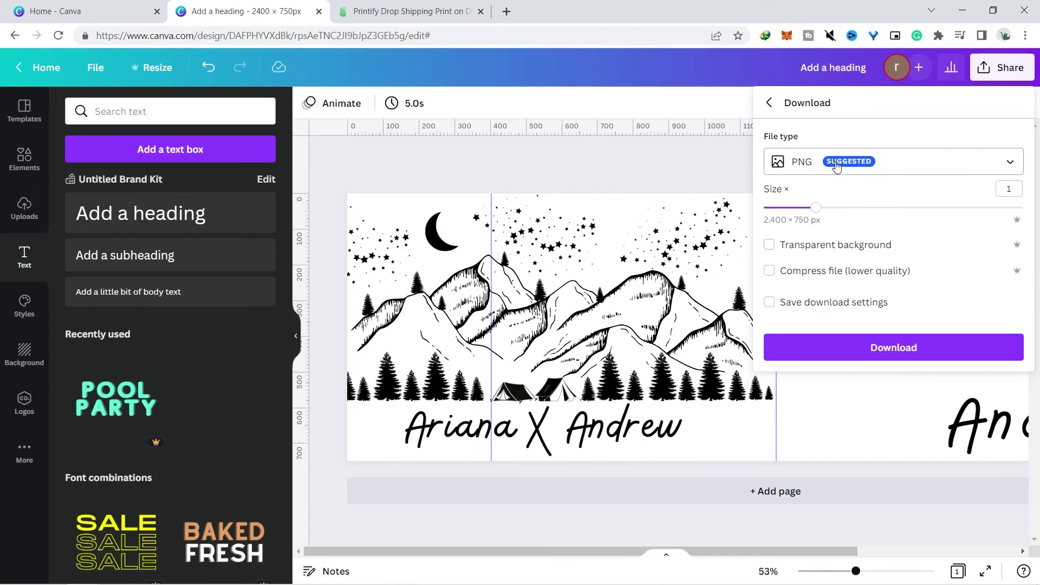
click(828, 161)
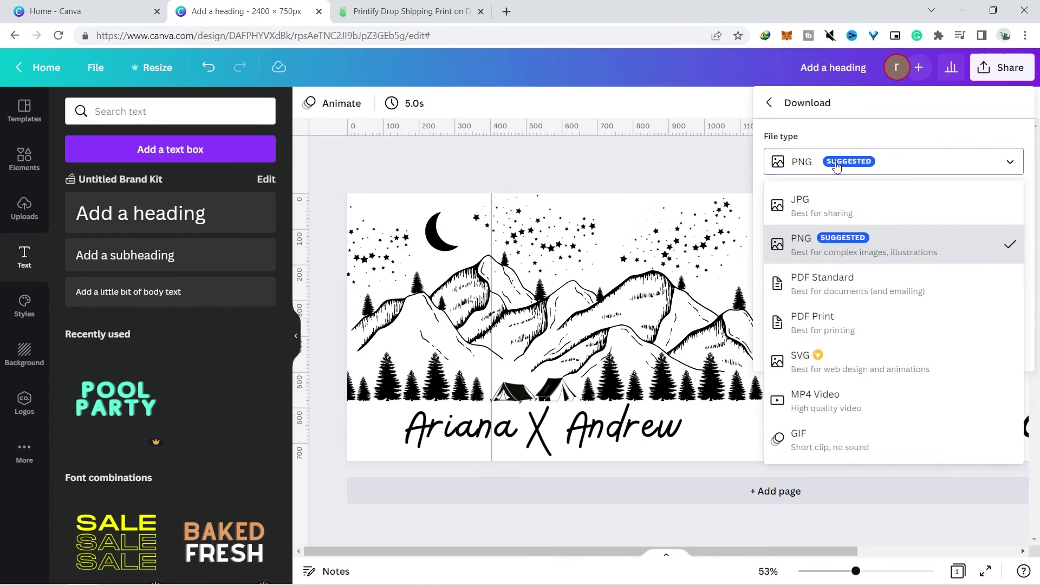
click(874, 162)
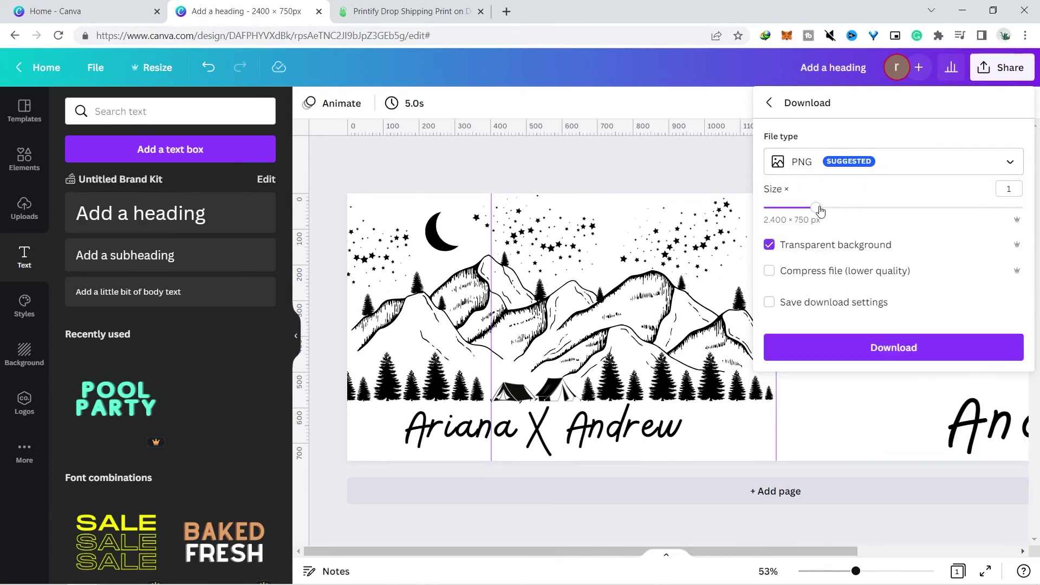
drag(817, 209, 1036, 216)
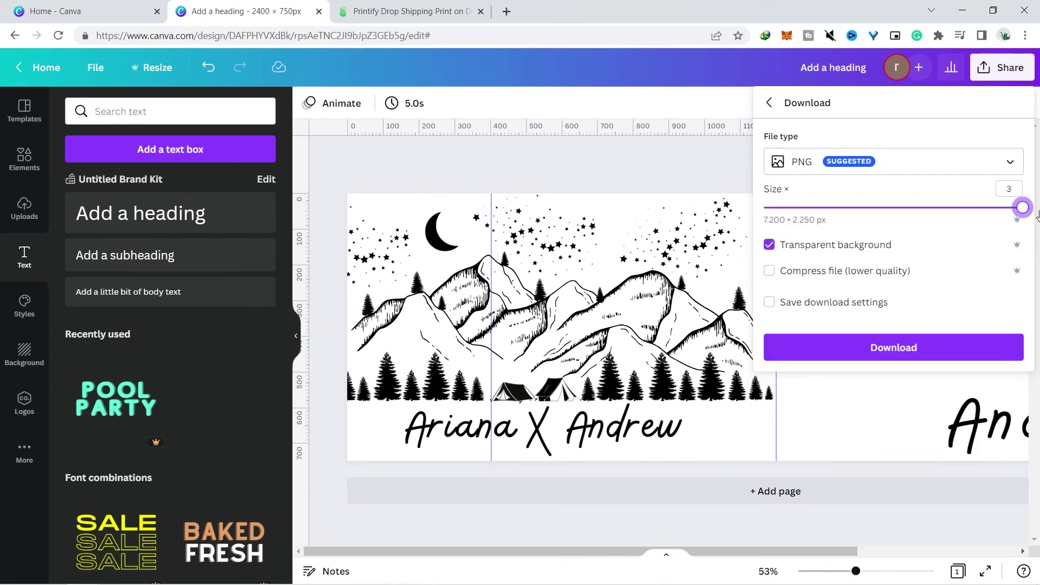
click(912, 351)
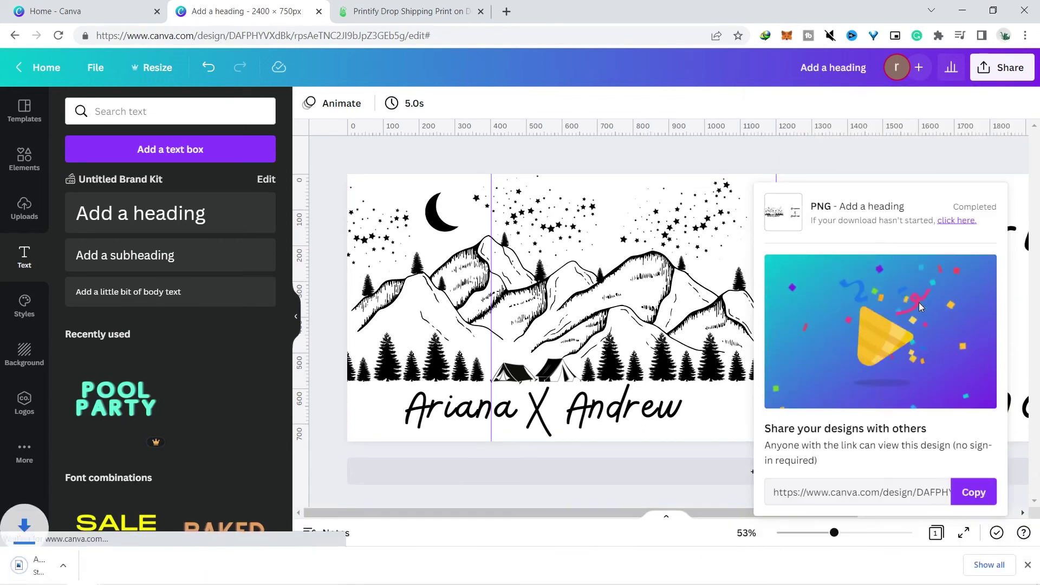
Upload Add a heading (3).png into Printify's Enamel Camping Mug editor from this computer
click(415, 13)
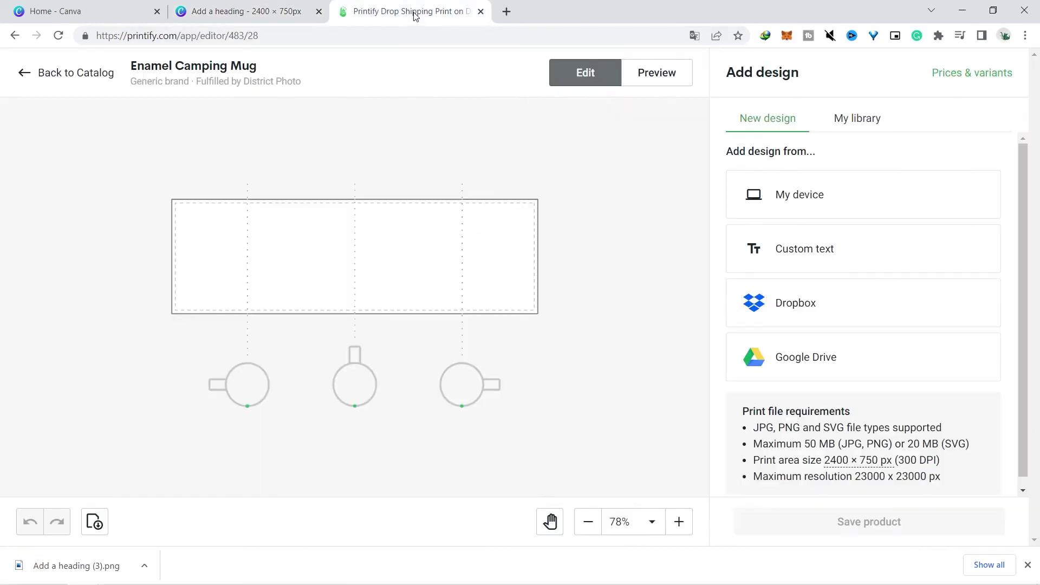
click(883, 187)
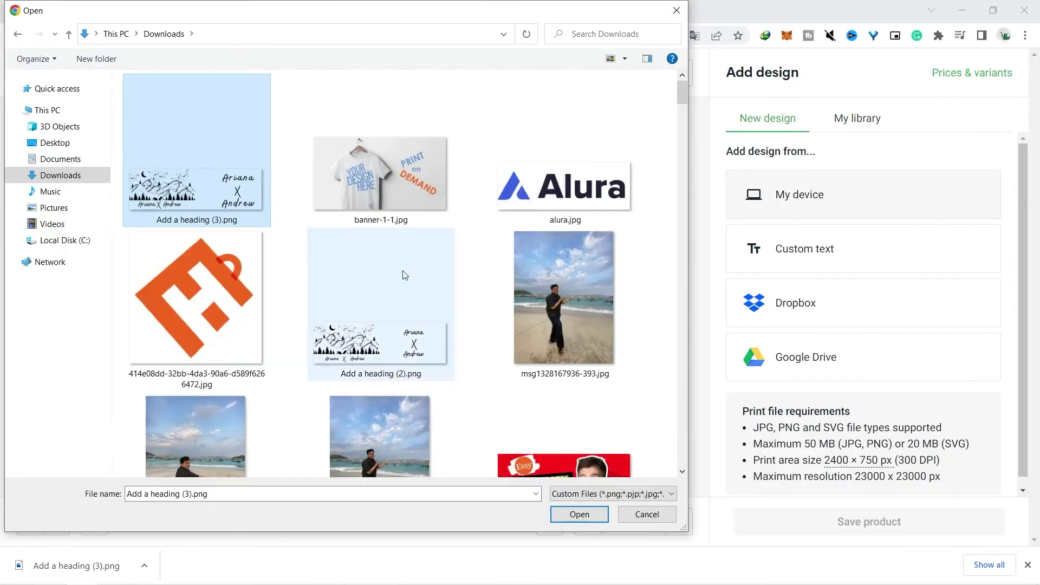
click(579, 514)
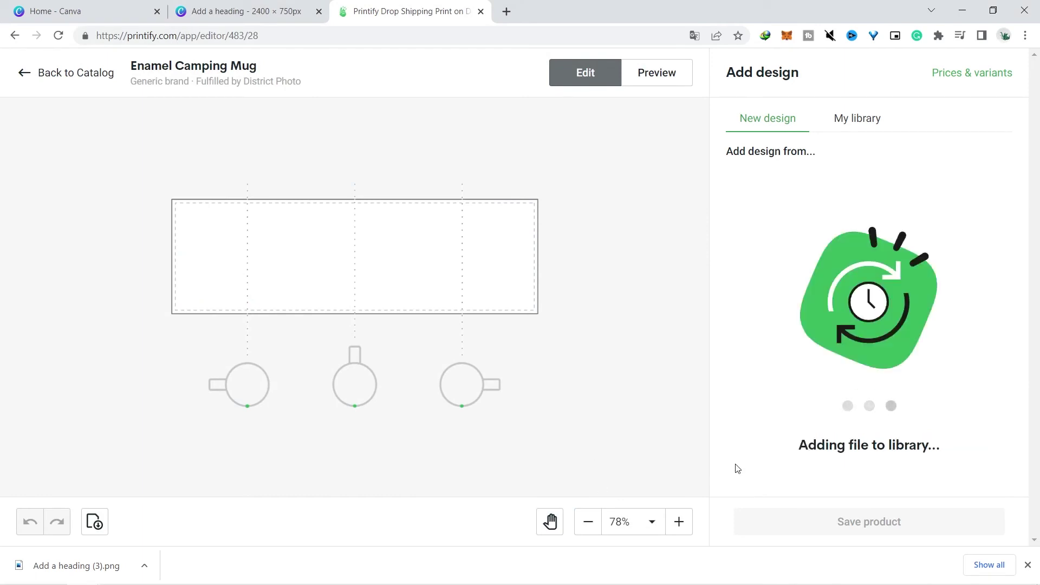
click(1027, 565)
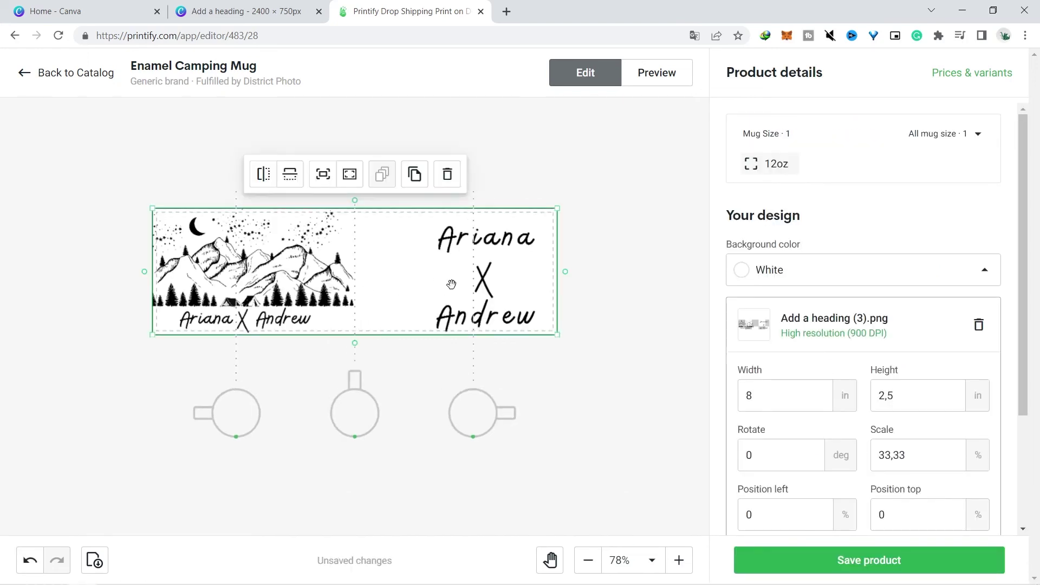
Preview the mug mockup in the Right, Left, Context and blueberry Context 2 views
click(665, 73)
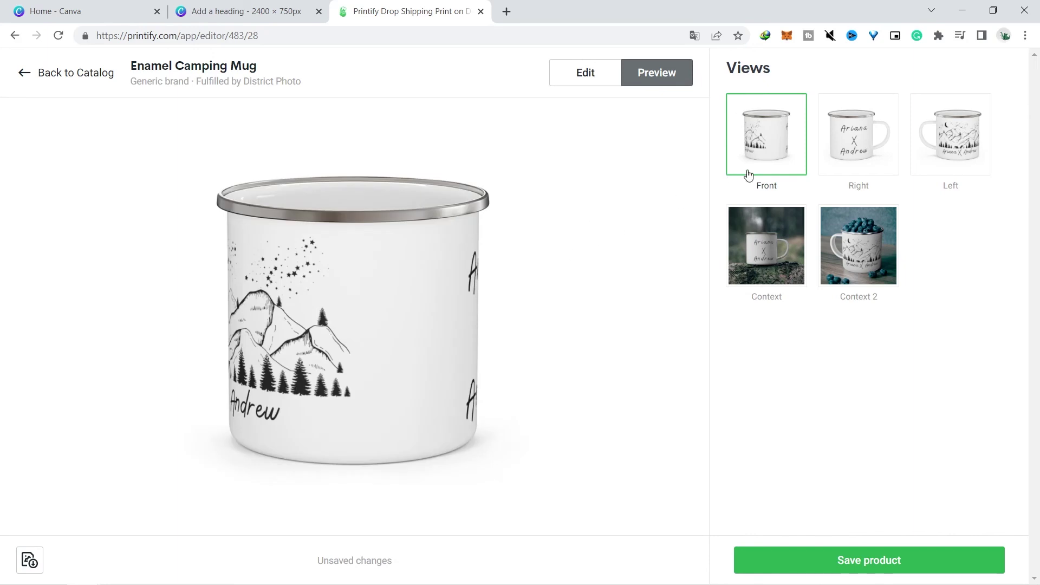
click(830, 156)
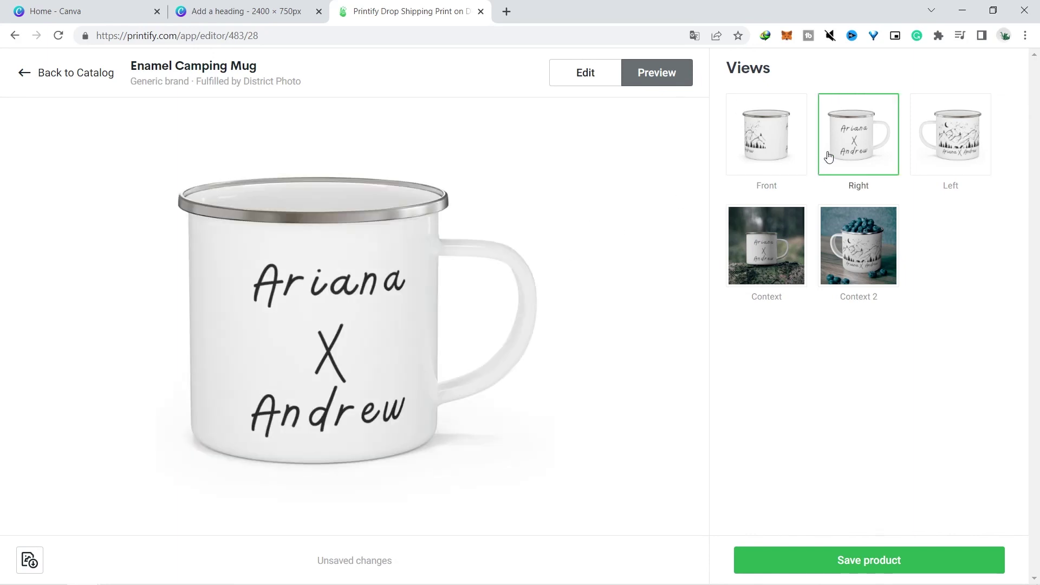
click(966, 172)
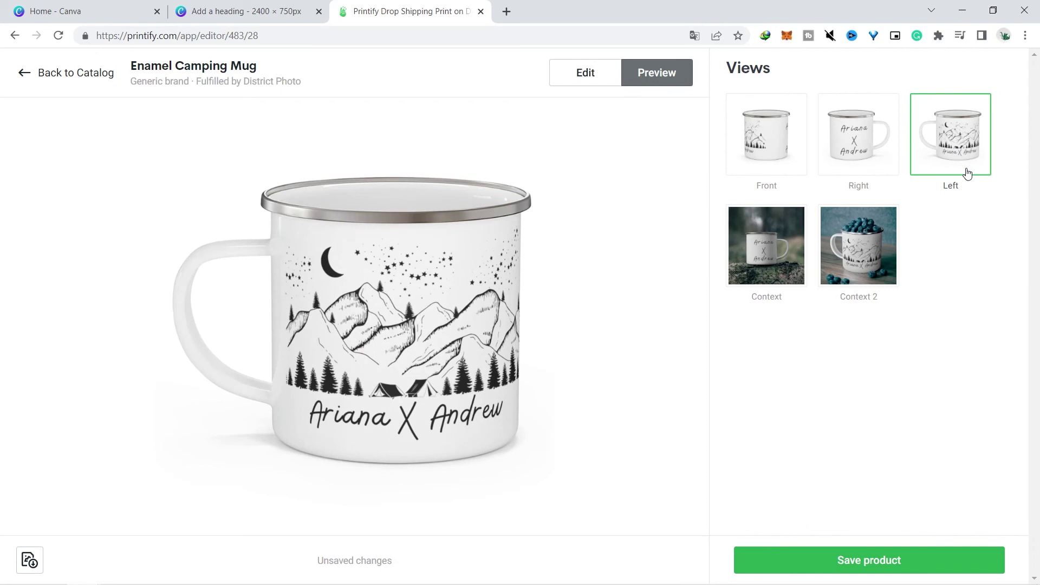
click(792, 250)
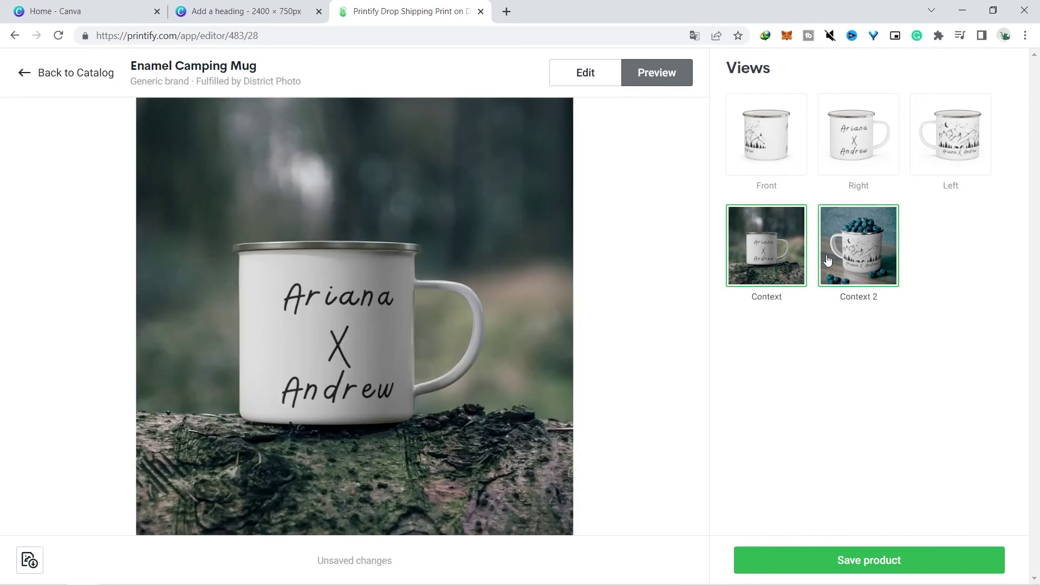
click(863, 250)
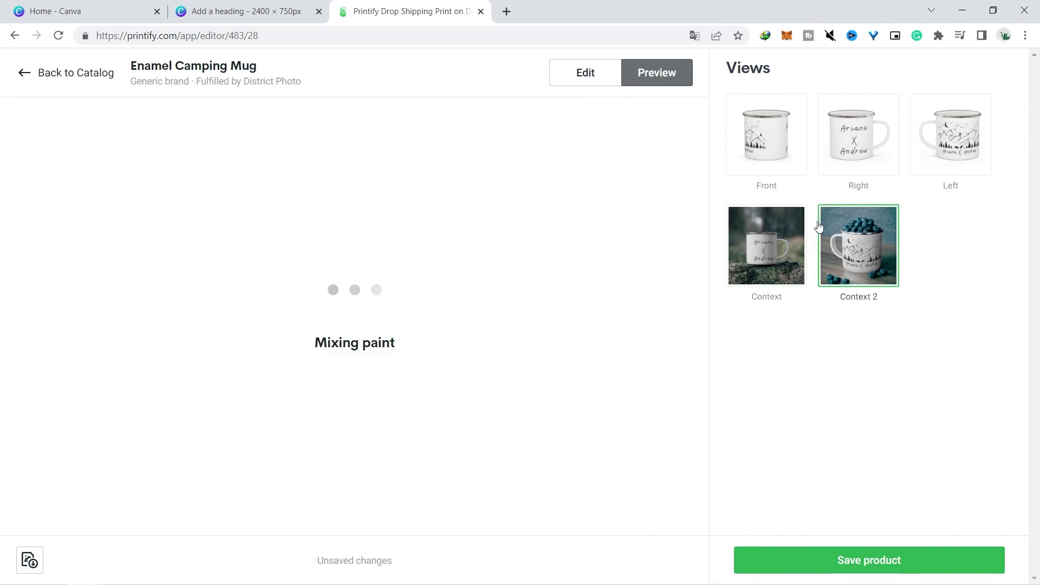